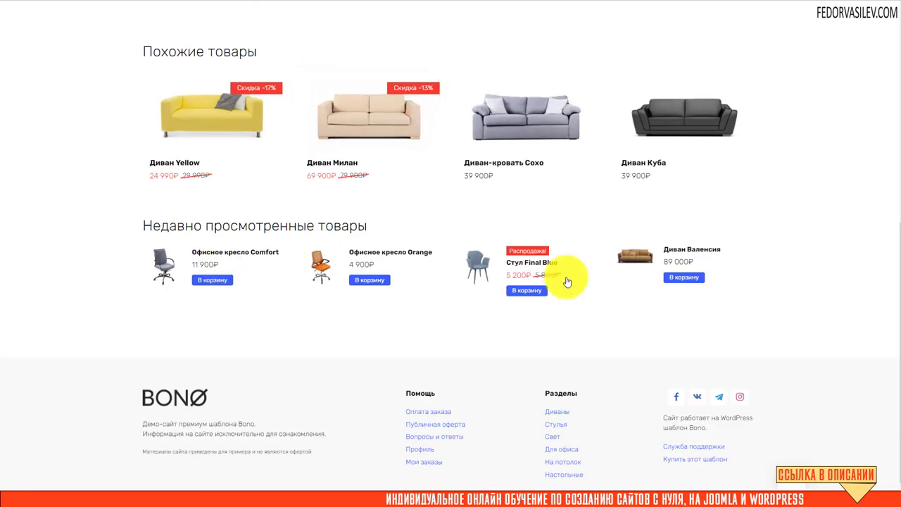
# - Look over the shop's home page, including the banner slider, the chairs section and the clothing categories down to the footer
pyautogui.scroll(7, 469, 261)
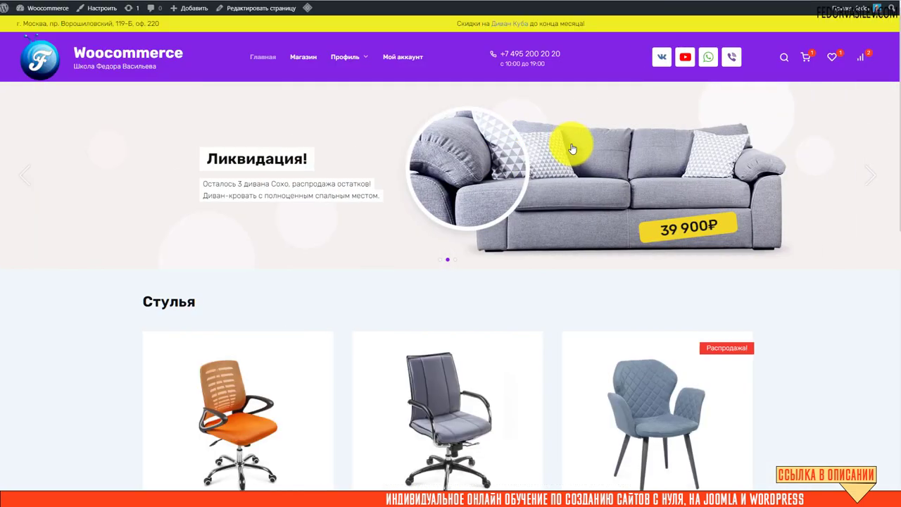
pyautogui.scroll(-15, 395, 151)
pyautogui.scroll(14, 382, 185)
pyautogui.scroll(2, 127, 233)
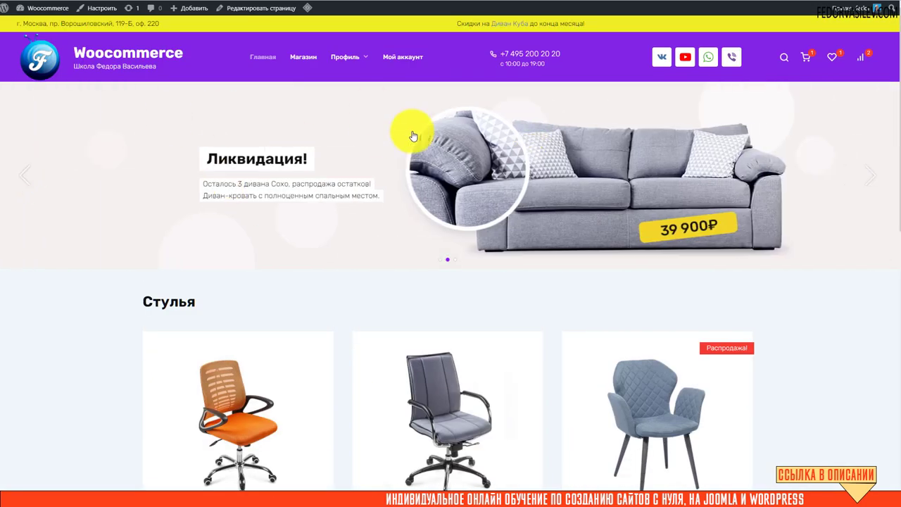
pyautogui.scroll(-2, 395, 137)
pyautogui.moveTo(255, 195)
pyautogui.scroll(-3, 149, 153)
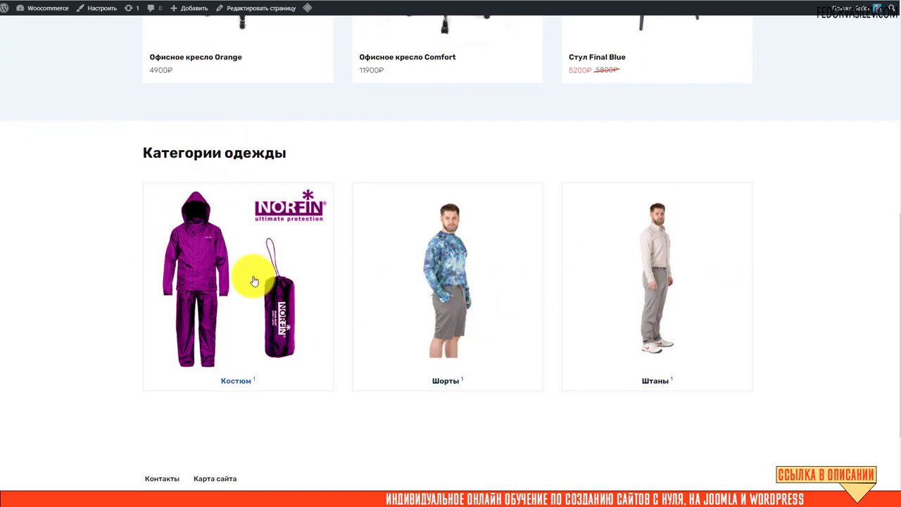
pyautogui.scroll(-1, 233, 254)
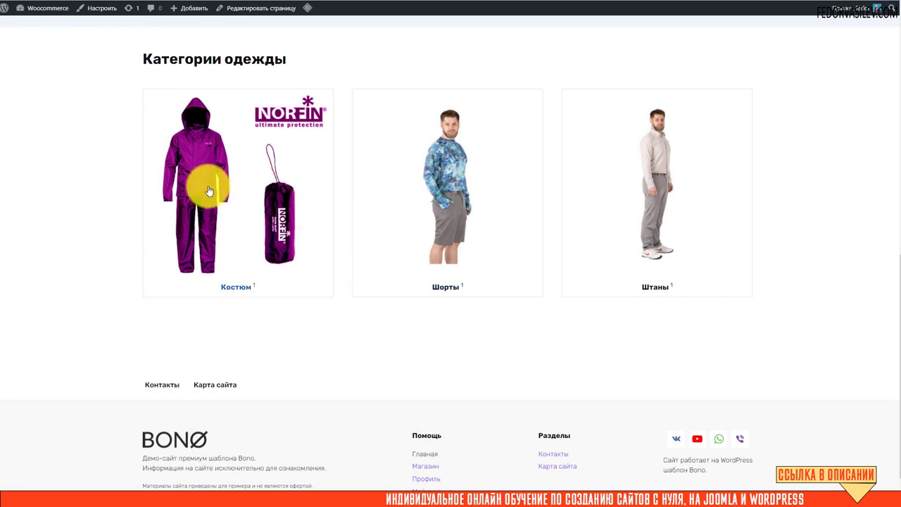
pyautogui.scroll(-1, 204, 195)
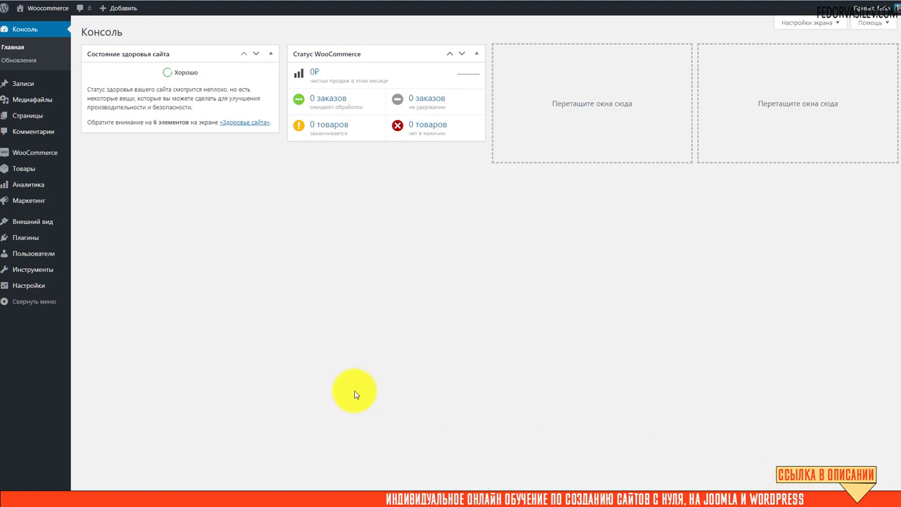
# - Open the installed themes list and view the details and version of the active Bono theme
pyautogui.moveTo(40, 162)
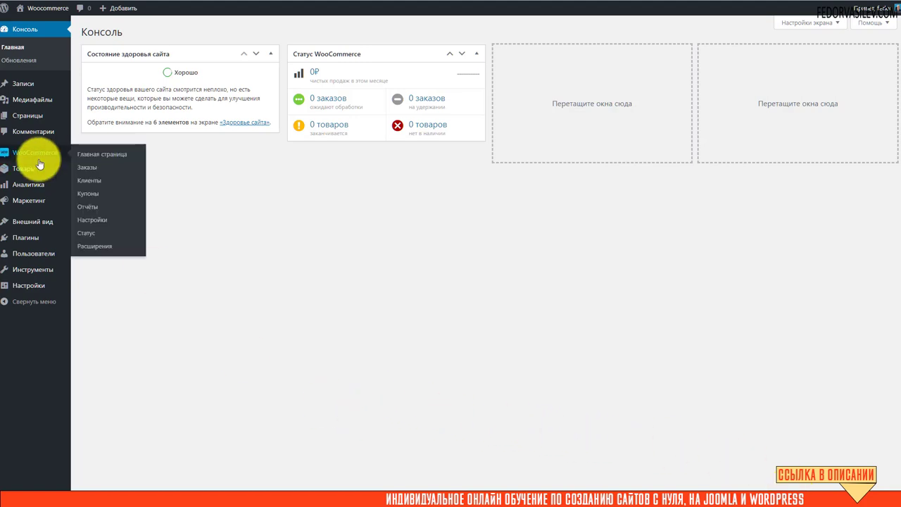
pyautogui.moveTo(67, 225)
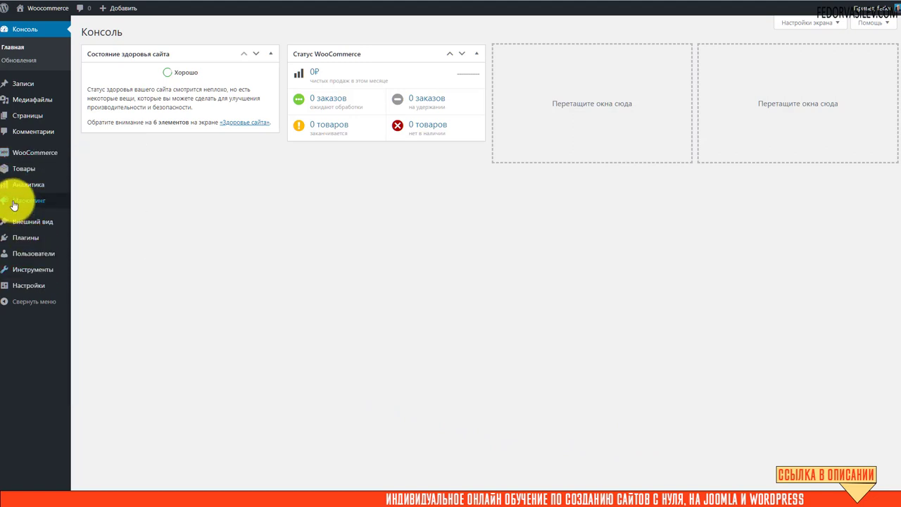
pyautogui.moveTo(16, 203)
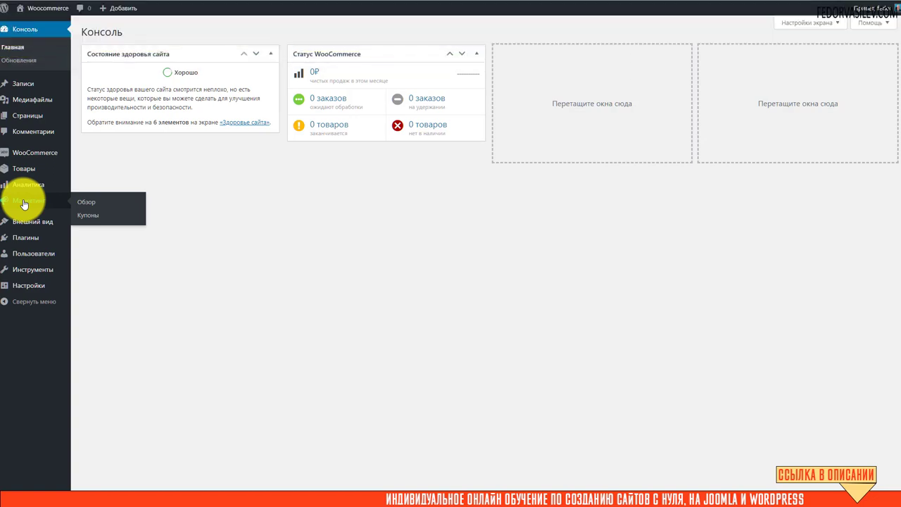
pyautogui.moveTo(25, 220)
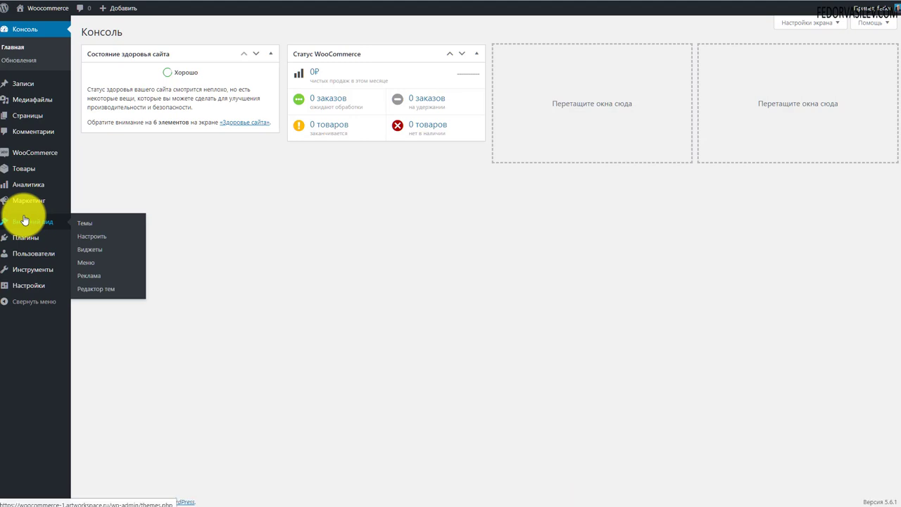
pyautogui.click(84, 223)
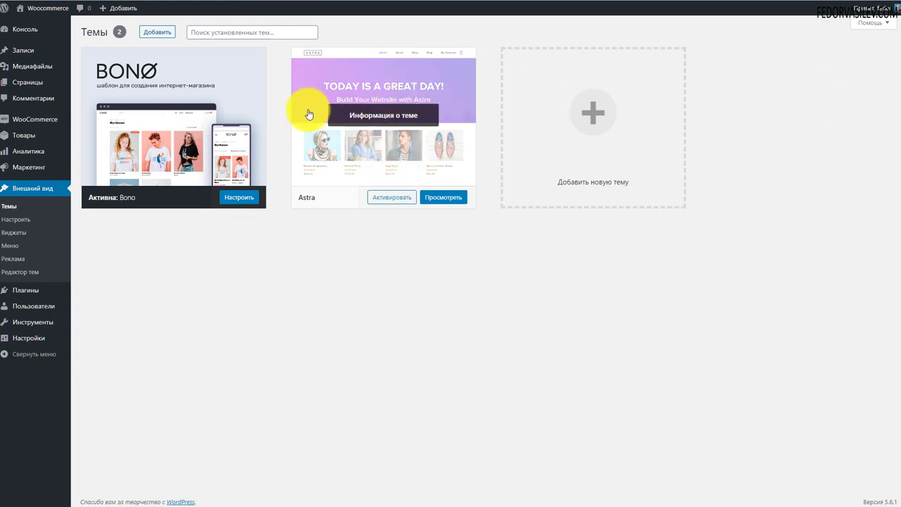
pyautogui.click(182, 114)
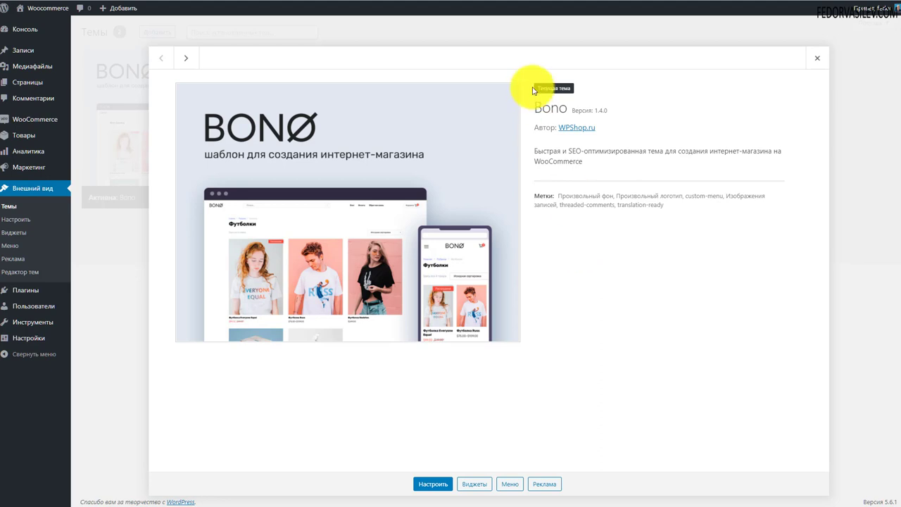
pyautogui.moveTo(612, 114); pyautogui.dragTo(561, 109)
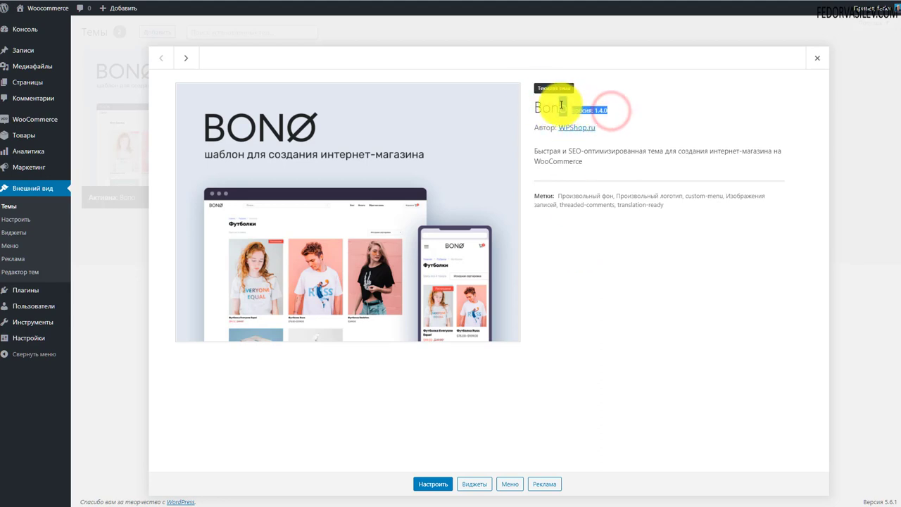
# - Open the customizer for the Bono theme and look through the home page preview down to the footer
pyautogui.click(427, 487)
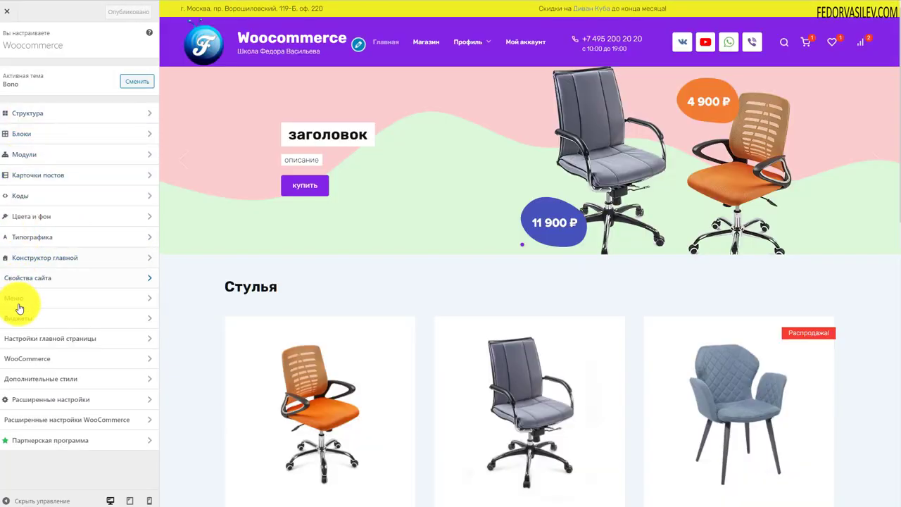
pyautogui.scroll(-3, 305, 201)
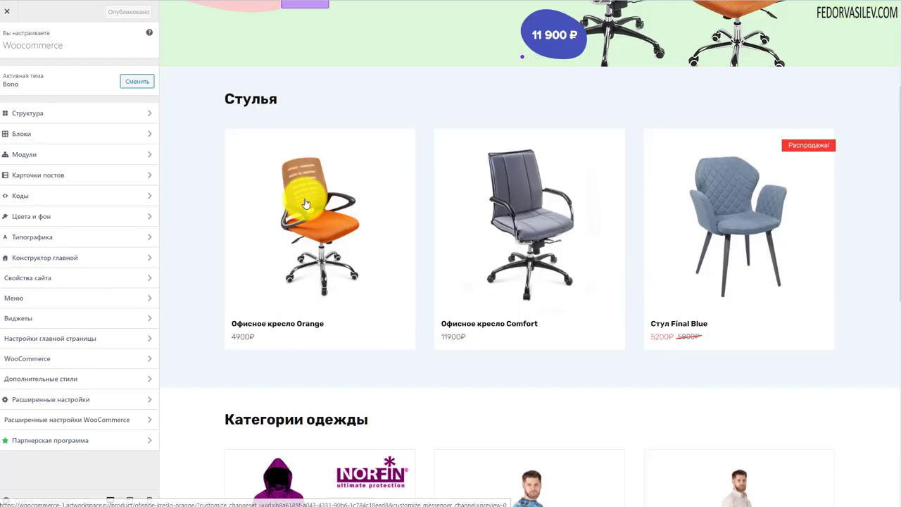
pyautogui.scroll(3, 293, 286)
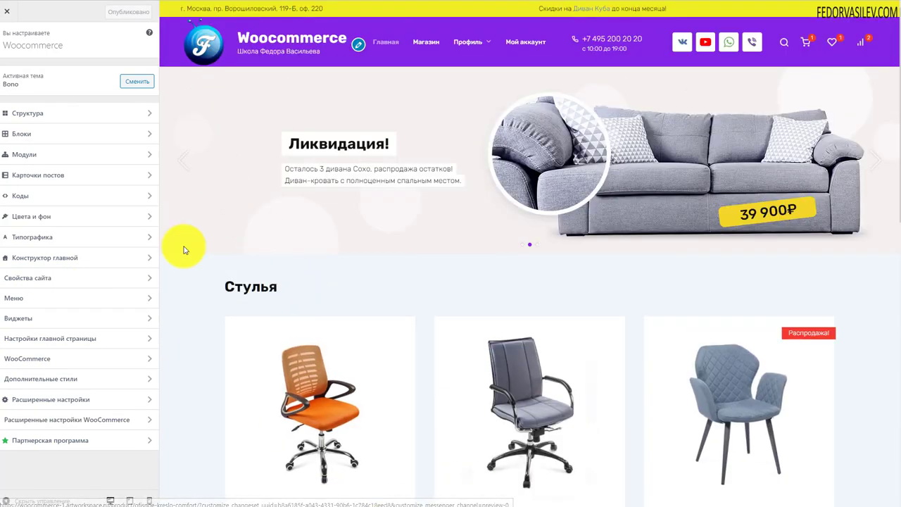
pyautogui.scroll(-10, 366, 183)
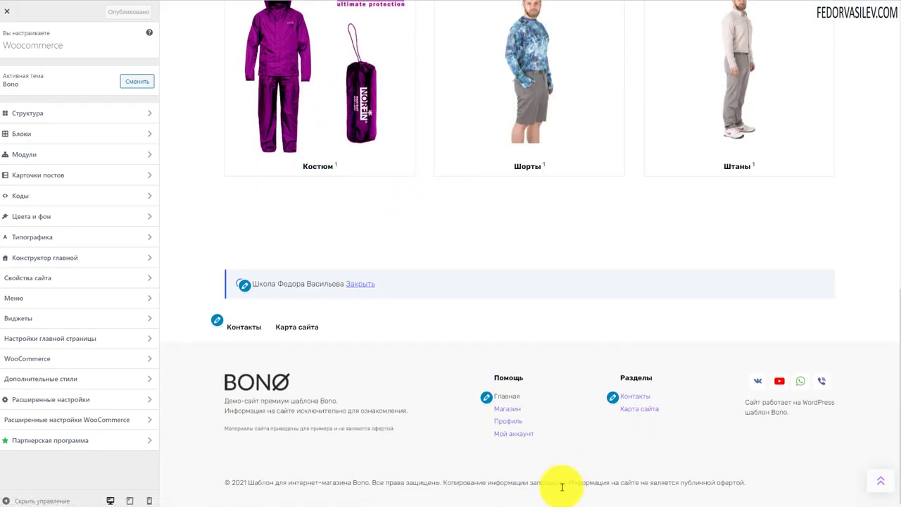
pyautogui.scroll(10, 328, 294)
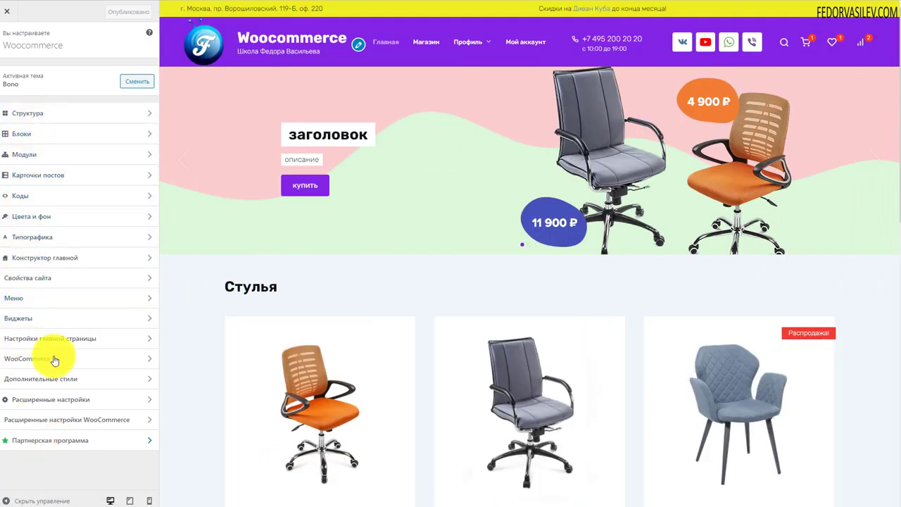
# - Open the header settings (Шапка) within the Структура section of the customizer
pyautogui.click(58, 115)
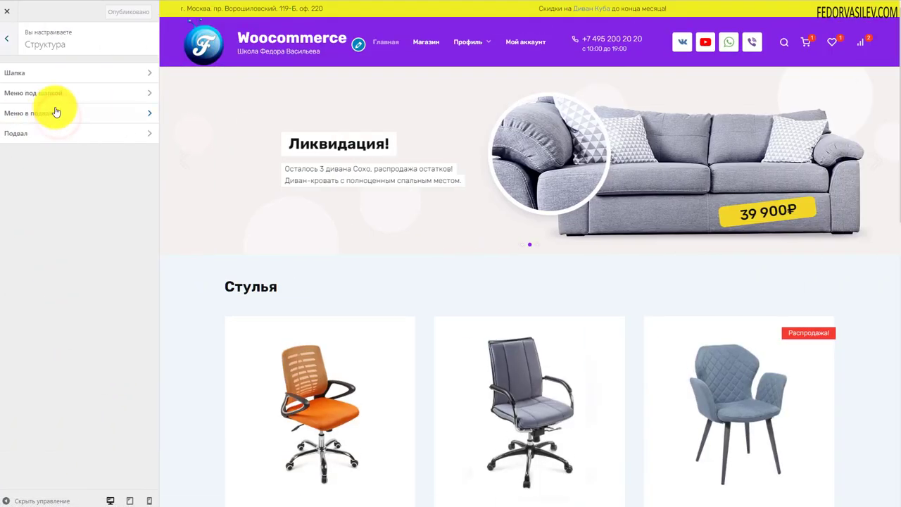
pyautogui.click(9, 39)
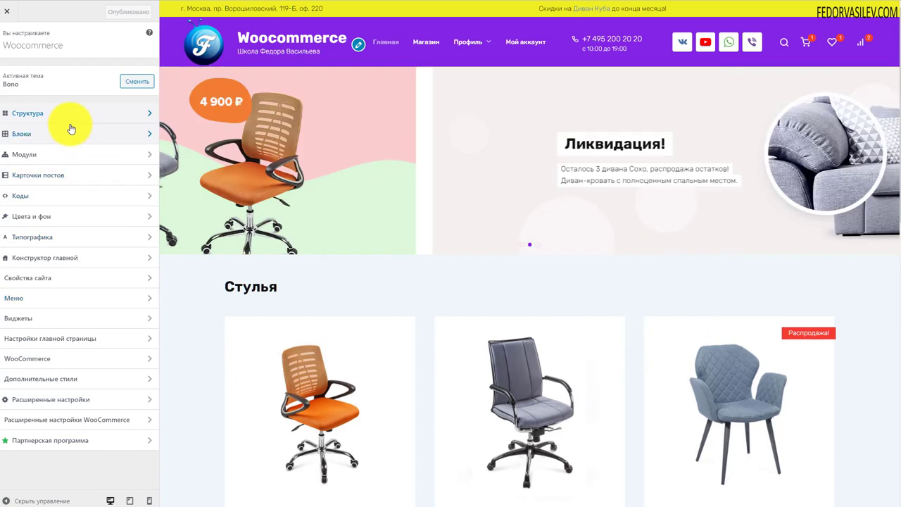
pyautogui.click(74, 115)
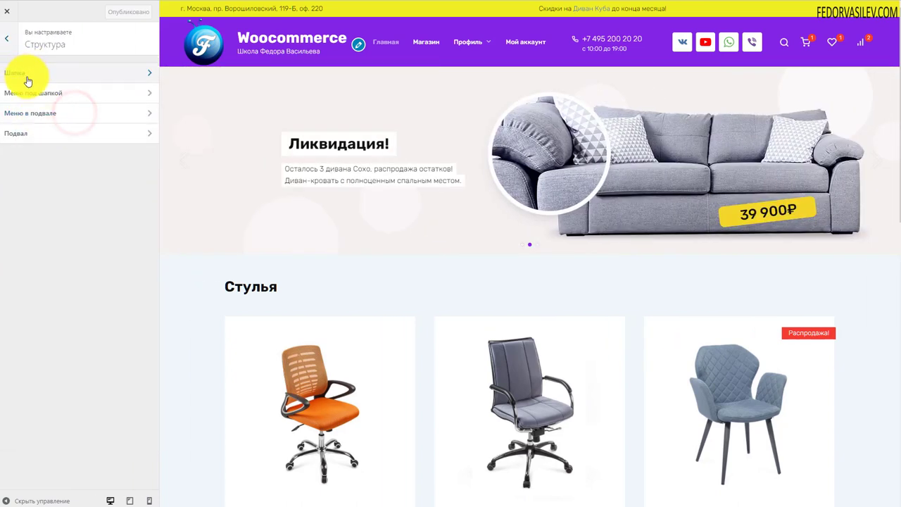
pyautogui.click(22, 82)
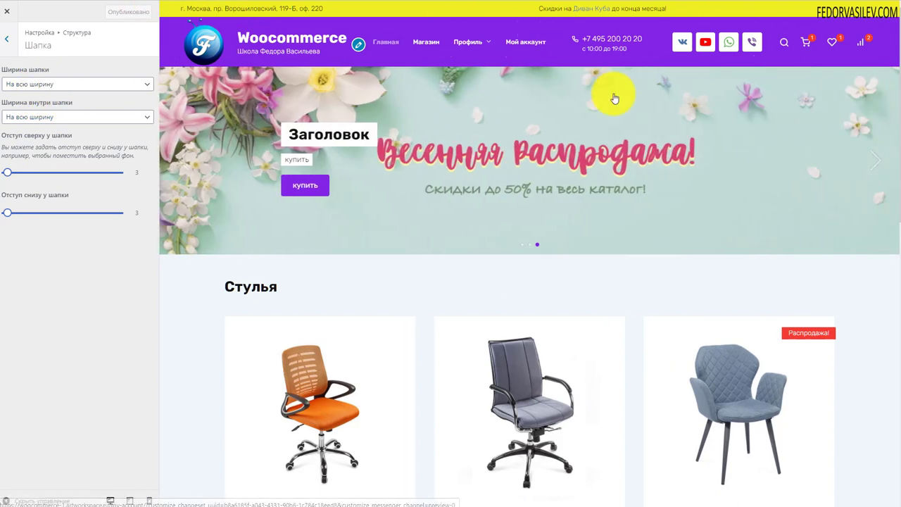
# - Try the Фиксированная ширина option for the header width, and return it to На всю ширину
pyautogui.click(27, 85)
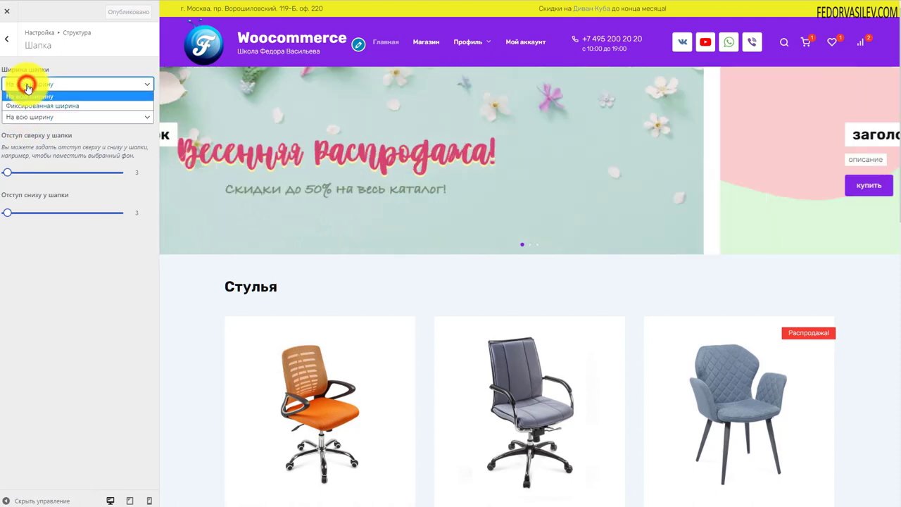
pyautogui.click(34, 106)
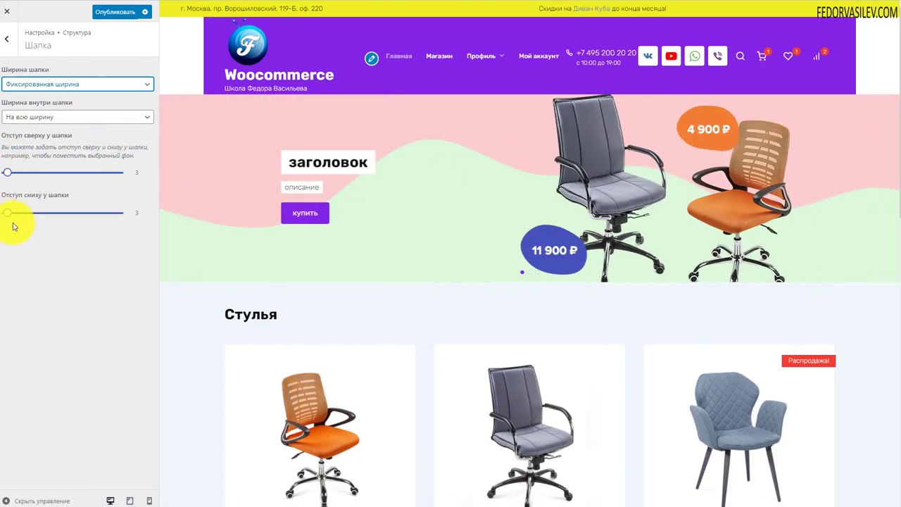
pyautogui.click(42, 84)
pyautogui.click(35, 98)
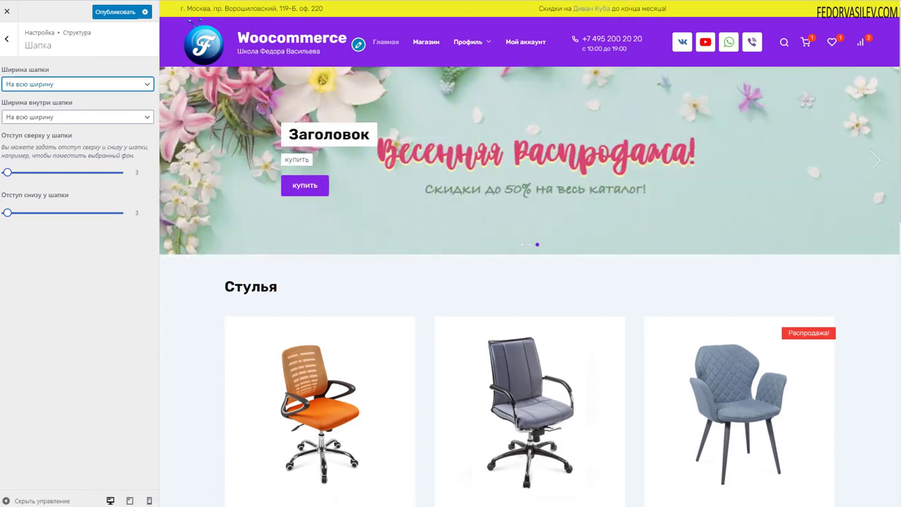
# - Preview the site in tablet and mobile sizes, look through the mobile layout, and return to the desktop preview
pyautogui.click(129, 501)
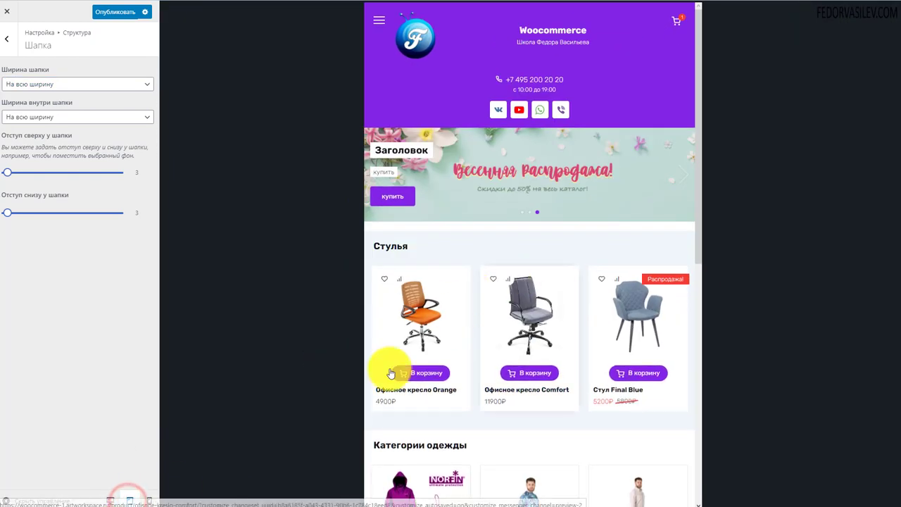
pyautogui.click(147, 500)
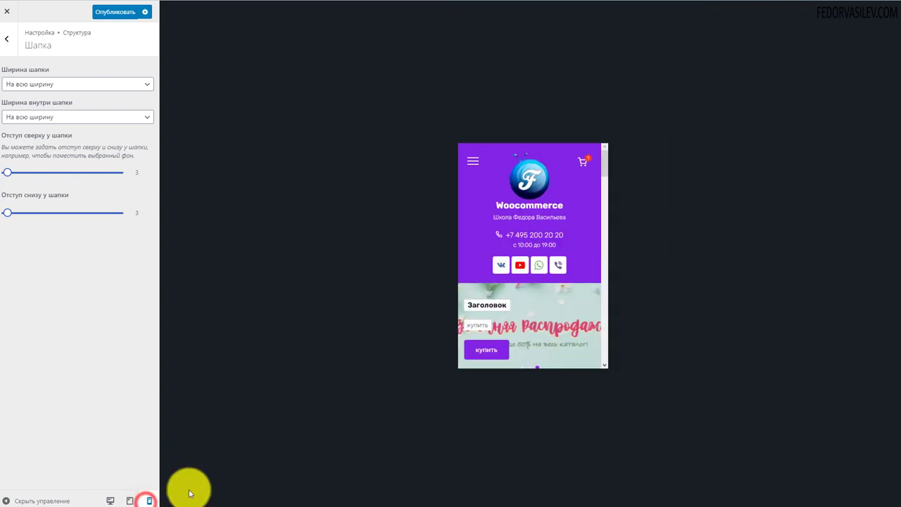
pyautogui.scroll(-5, 533, 216)
pyautogui.scroll(-15, 535, 217)
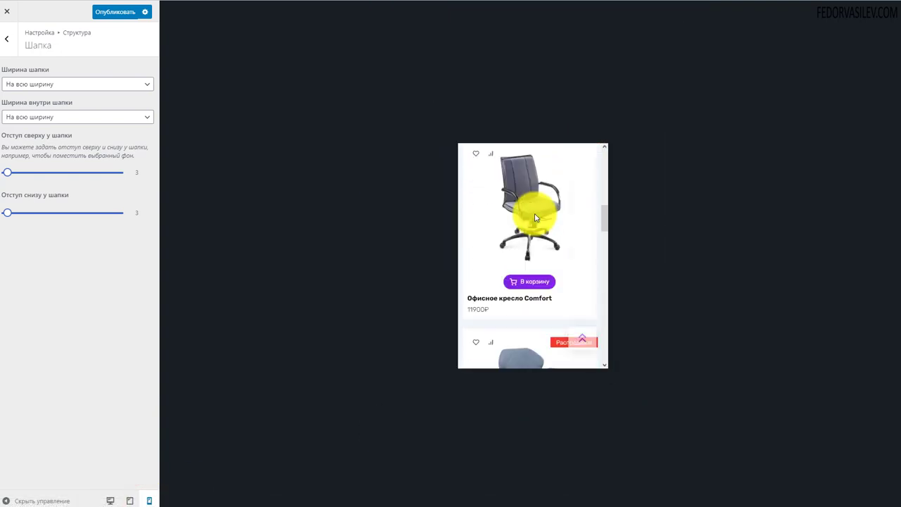
pyautogui.scroll(-3, 525, 226)
pyautogui.scroll(20, 525, 226)
pyautogui.scroll(3, 525, 227)
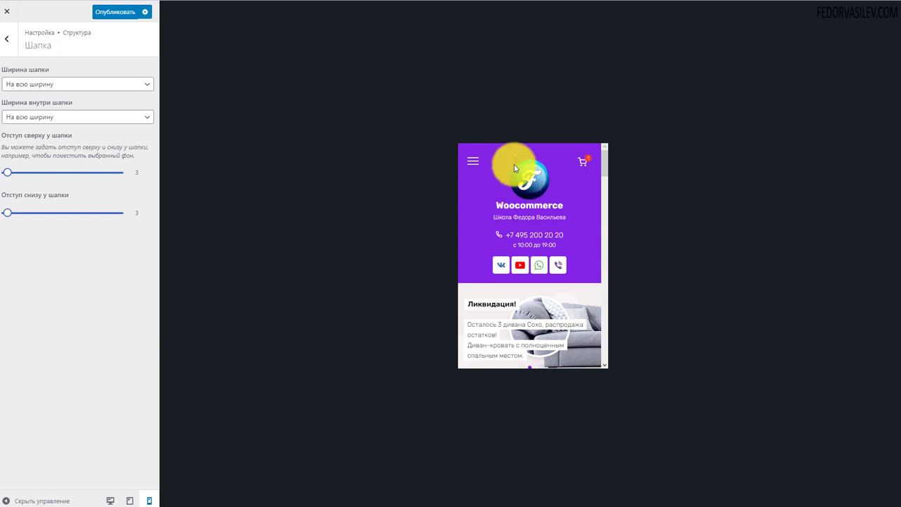
pyautogui.click(111, 499)
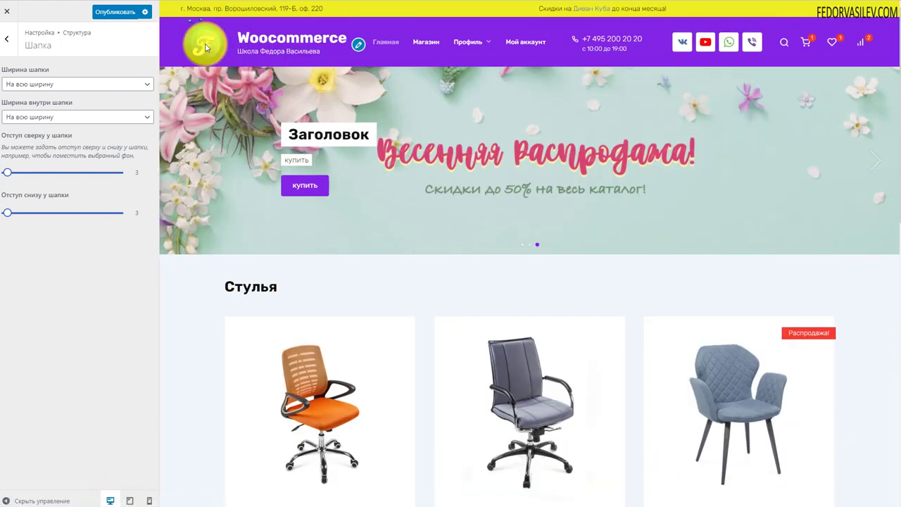
# - Leave the Структура settings and open the Расширенные настройки WooCommerce section
pyautogui.click(6, 38)
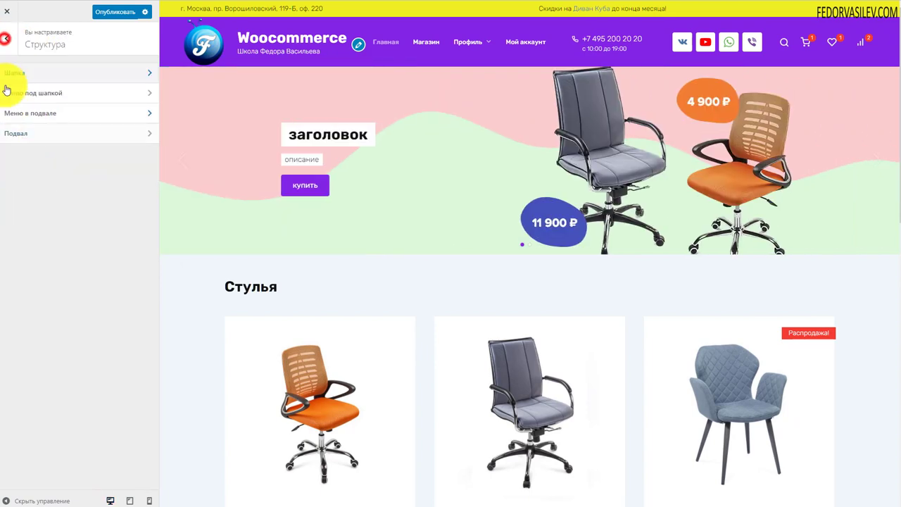
pyautogui.click(6, 39)
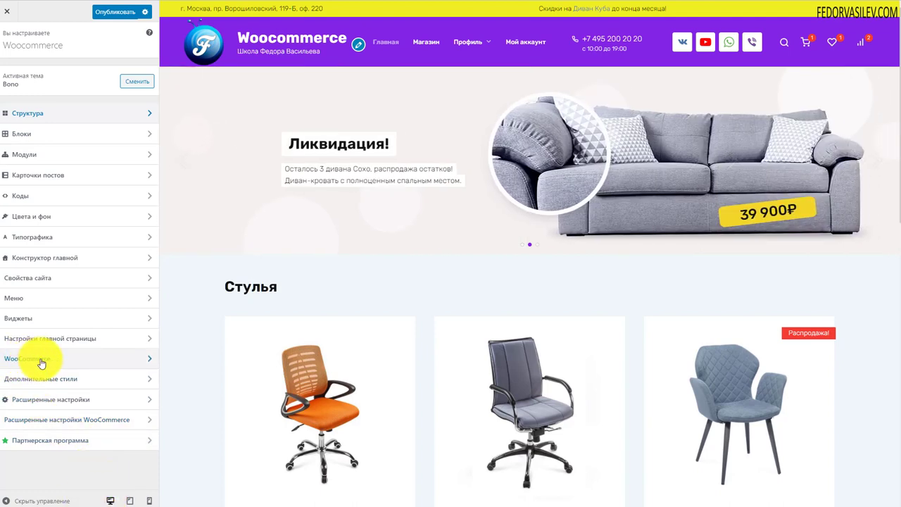
pyautogui.click(61, 423)
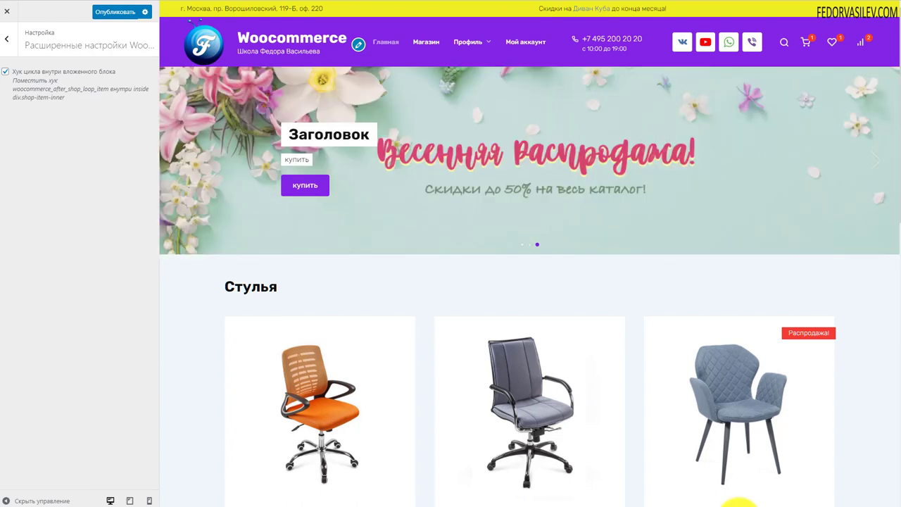
# - View the live shop's home page, and try to publish the customizer settings
pyautogui.moveTo(711, 488)
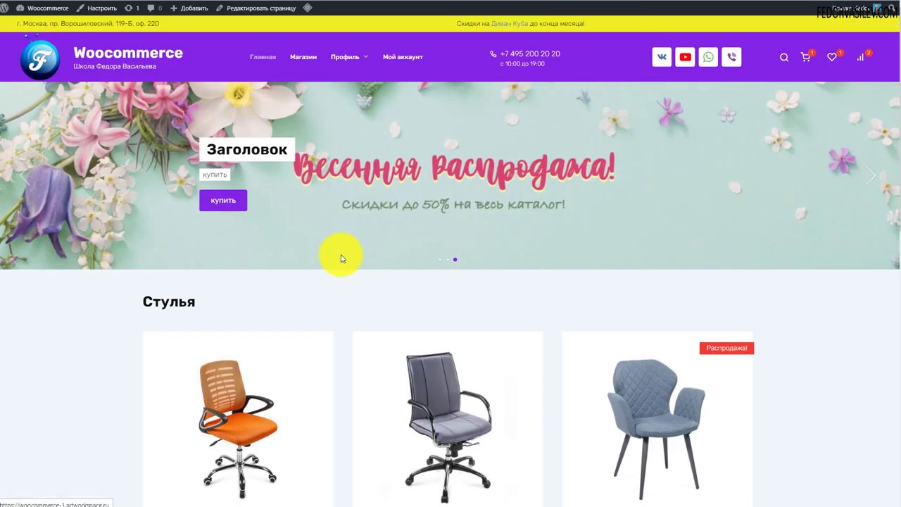
pyautogui.scroll(-4, 342, 257)
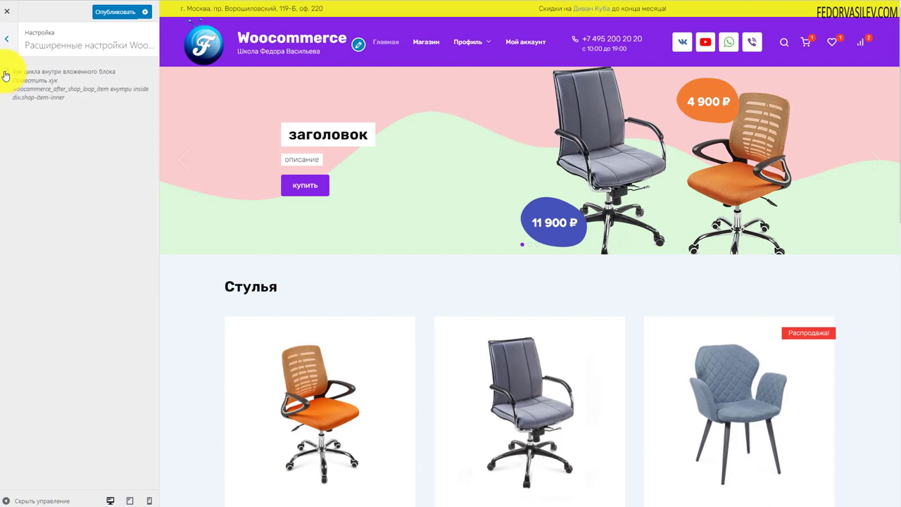
pyautogui.click(106, 13)
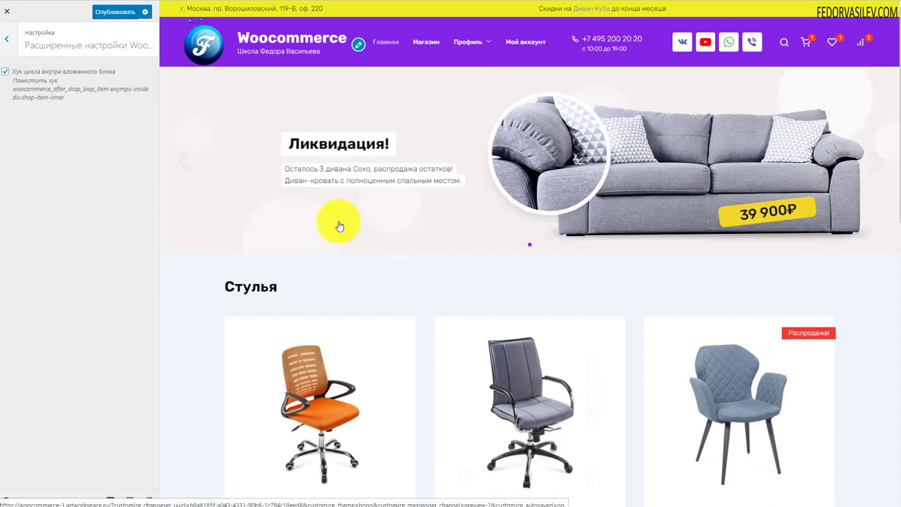
# - Open the WooCommerce settings' Уведомление магазина section and examine the store notice text and its appearance above the footer
pyautogui.click(7, 40)
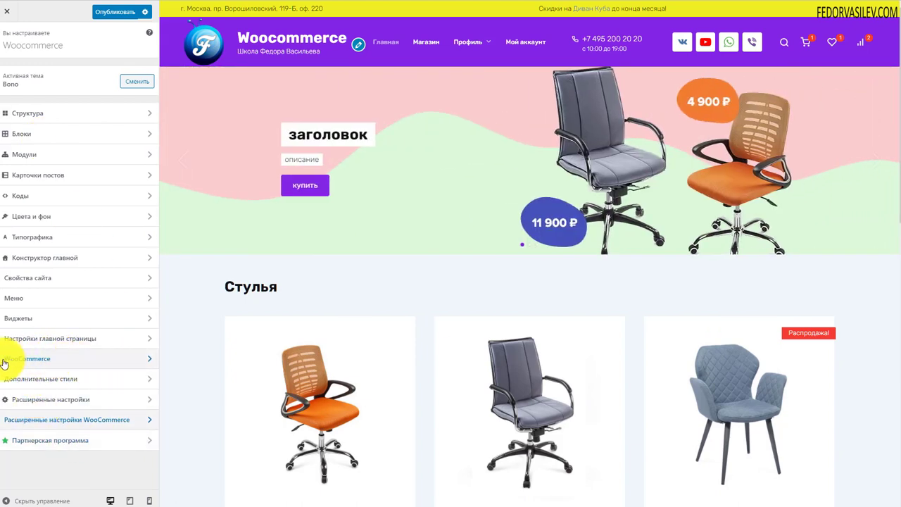
pyautogui.click(26, 359)
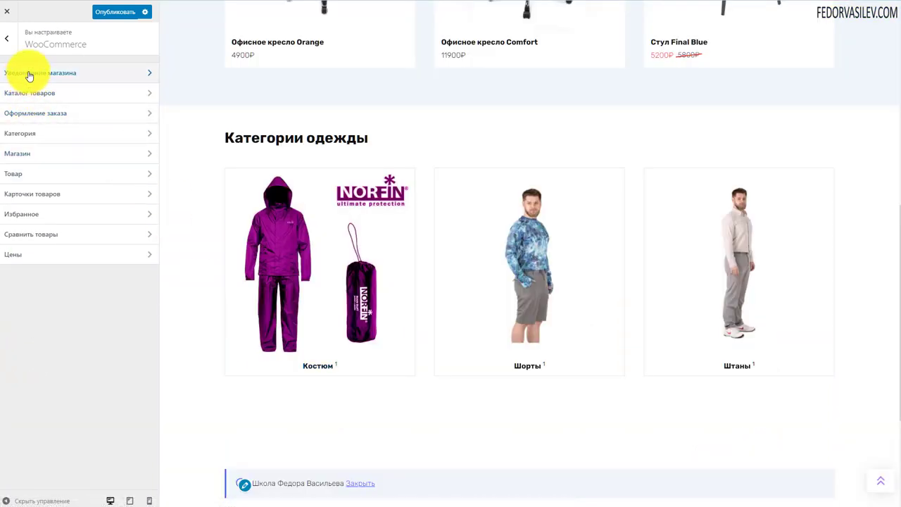
pyautogui.click(30, 72)
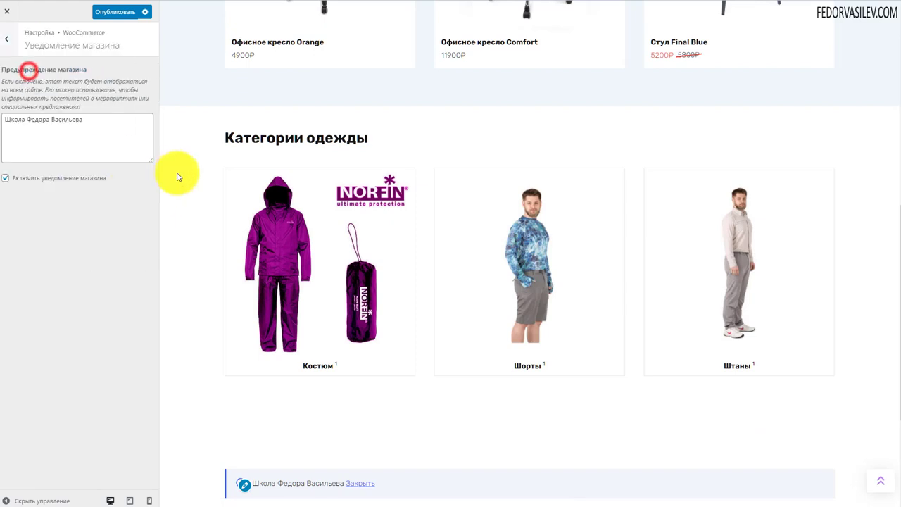
pyautogui.moveTo(112, 108); pyautogui.dragTo(26, 87)
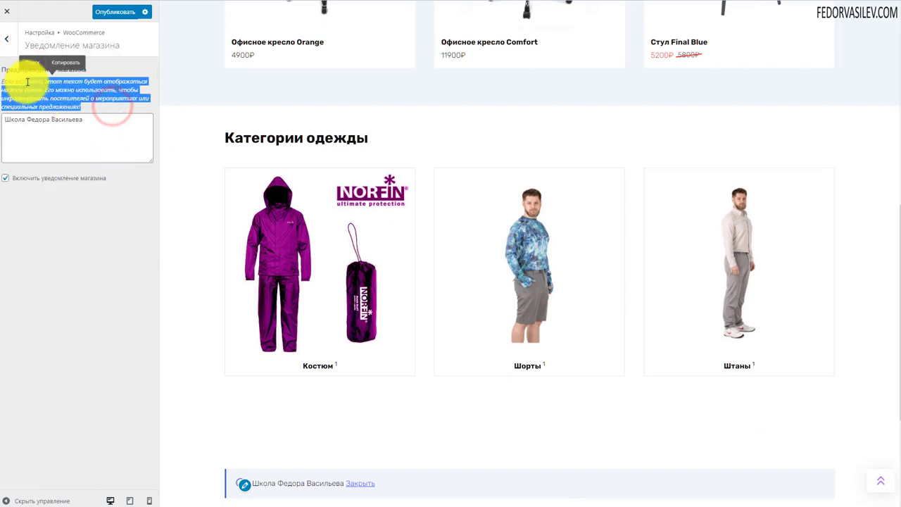
pyautogui.click(117, 127)
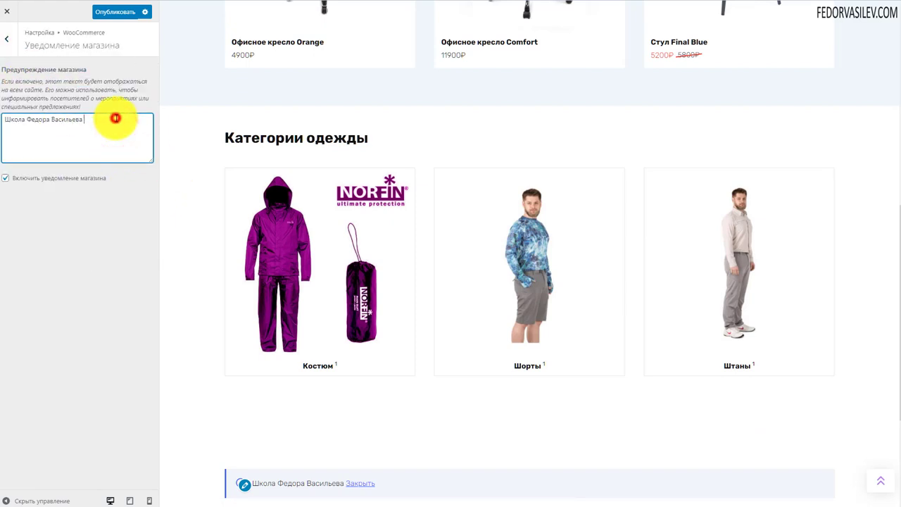
pyautogui.moveTo(115, 119); pyautogui.dragTo(5, 120)
pyautogui.scroll(-3, 509, 171)
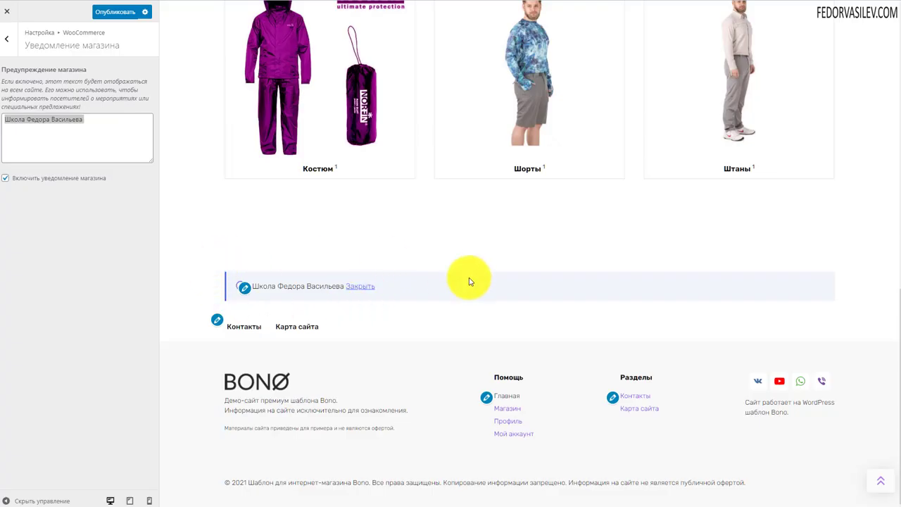
# - Open the Каталог товаров section and review the display options for the main shop page, keeping Показывать товары
pyautogui.click(7, 39)
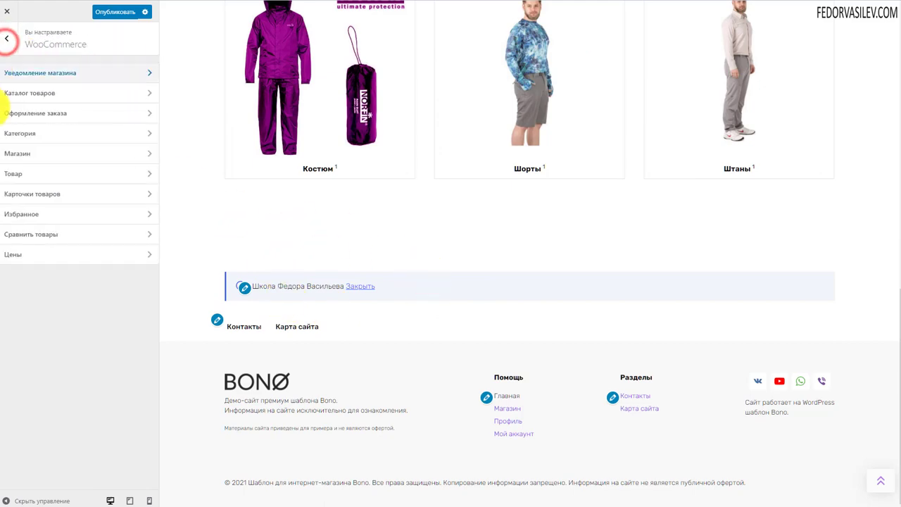
pyautogui.click(19, 95)
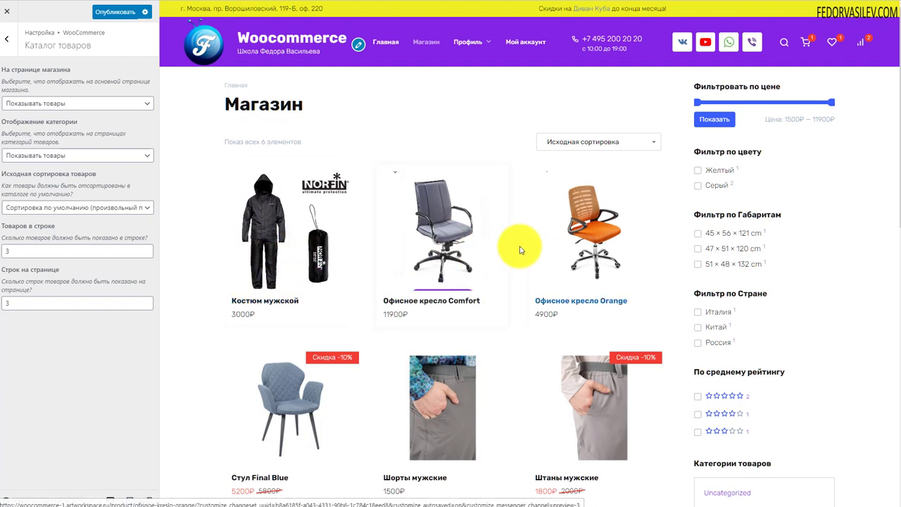
pyautogui.click(78, 104)
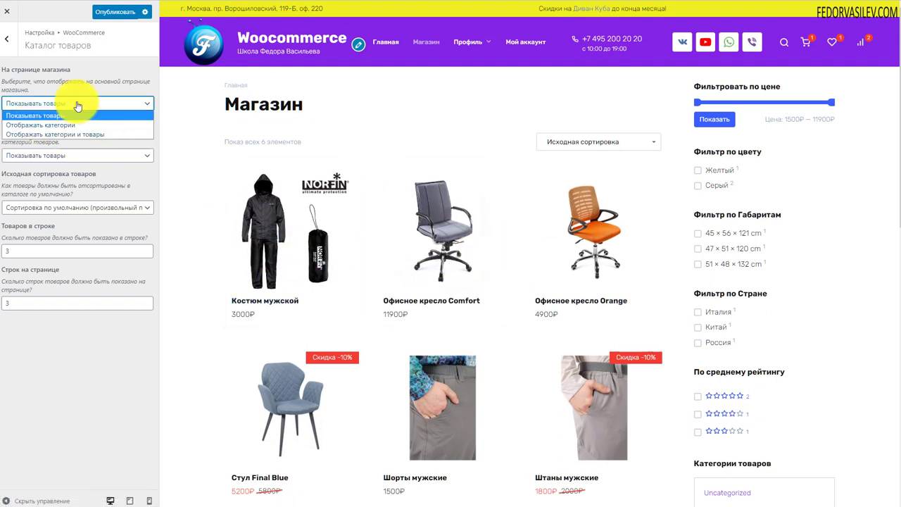
pyautogui.click(74, 118)
# - Try the Отображать категории option for the shop page, view the Костюм category, and return the option to Показывать товары
pyautogui.click(70, 103)
pyautogui.click(67, 125)
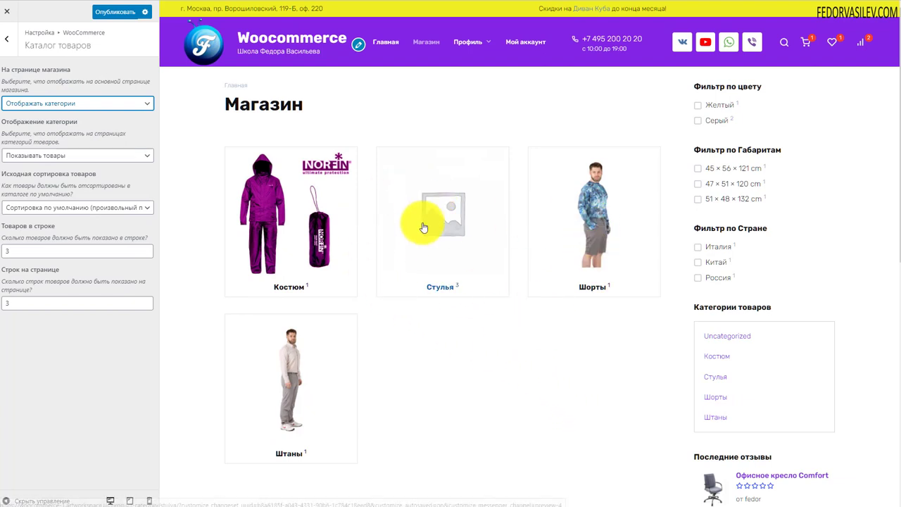
pyautogui.click(270, 202)
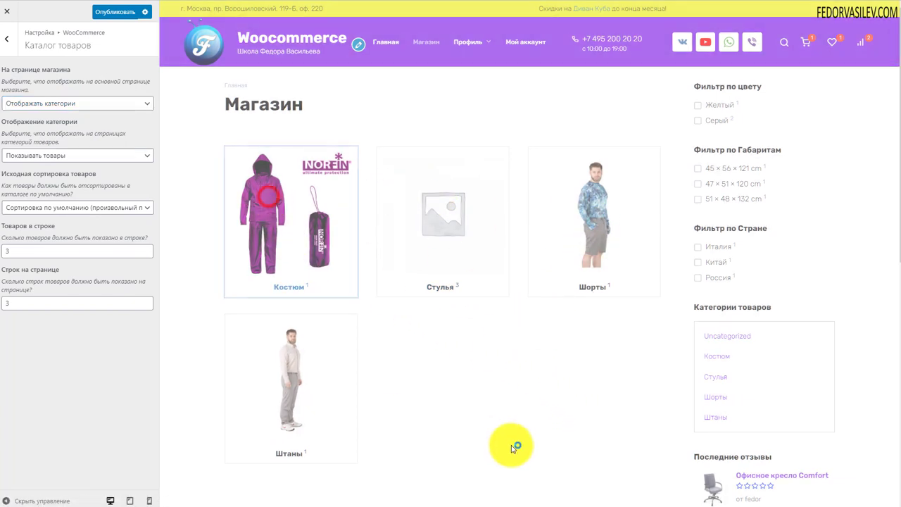
pyautogui.scroll(-2, 502, 411)
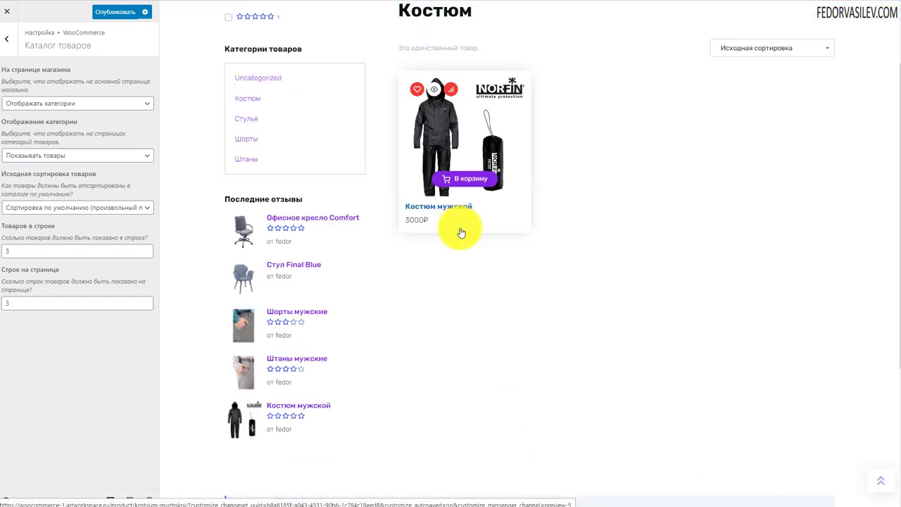
pyautogui.scroll(2, 494, 255)
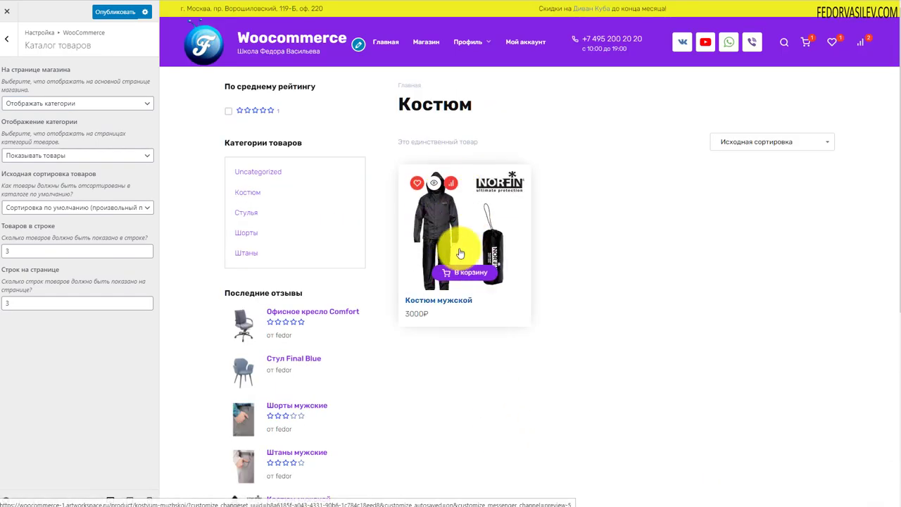
pyautogui.click(21, 103)
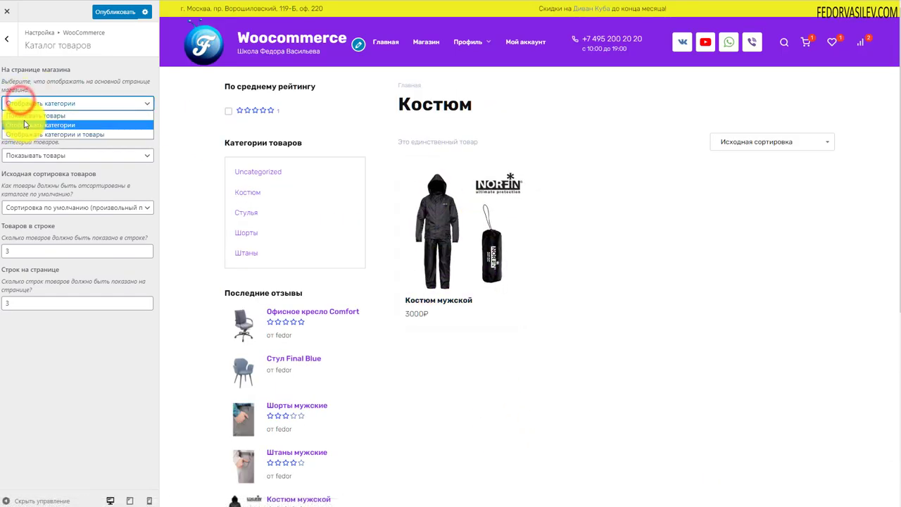
pyautogui.click(28, 115)
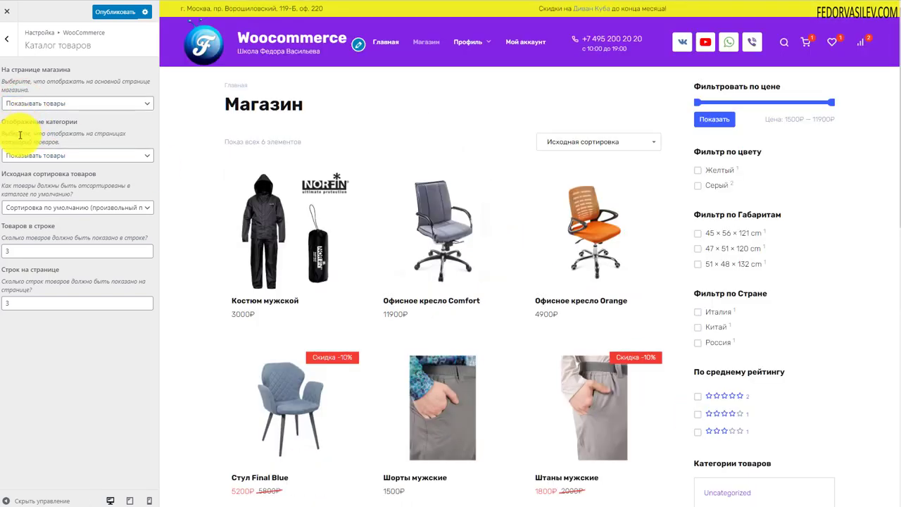
# - Look over the category page display options and the storefront's product sorting choices without changing them
pyautogui.click(61, 156)
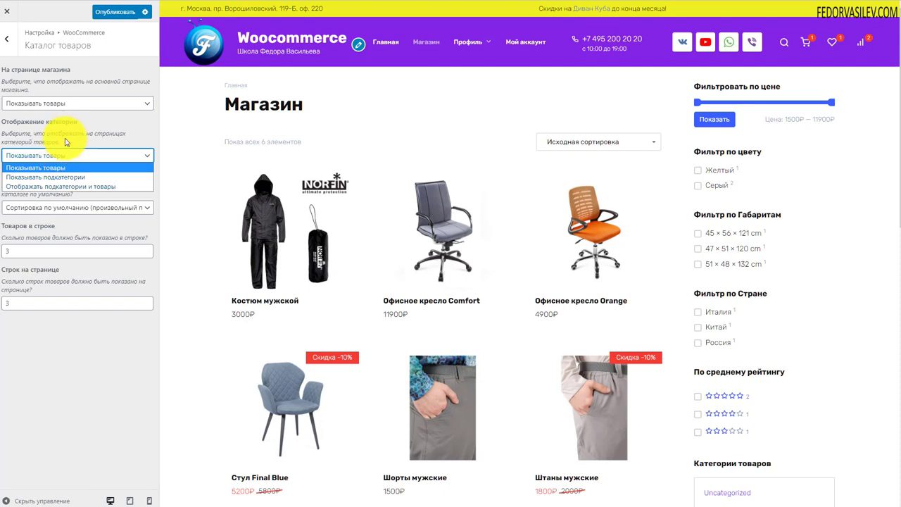
pyautogui.click(69, 130)
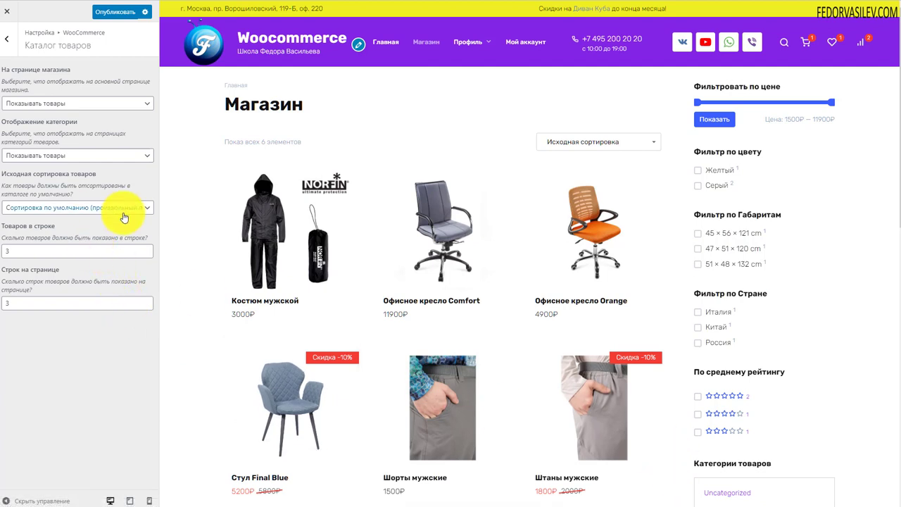
pyautogui.click(583, 143)
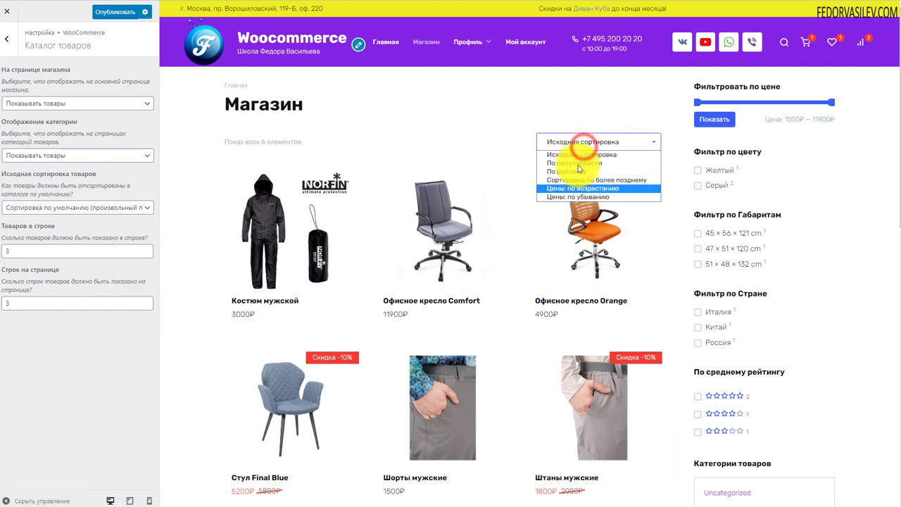
pyautogui.click(468, 125)
# - Try По цене (убывание) as the default product sorting, and return it to Сортировка по умолчанию (произвольный порядок + имя)
pyautogui.click(55, 209)
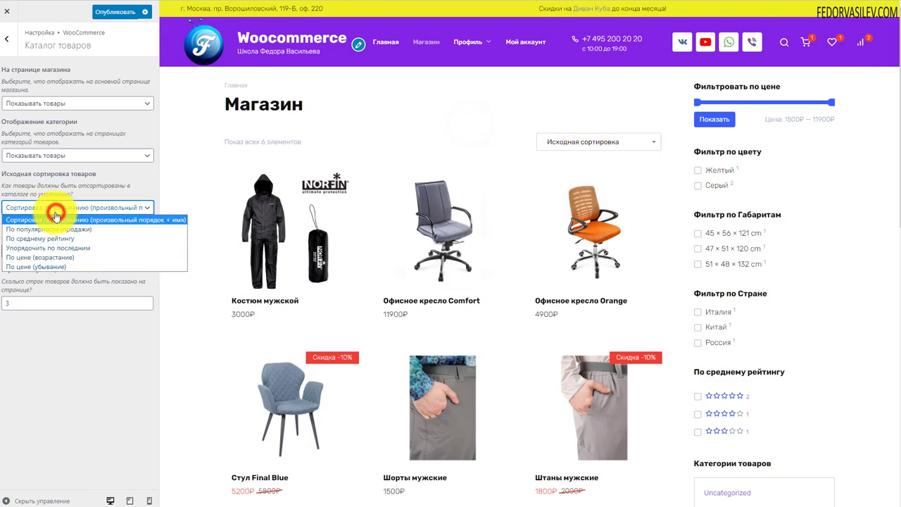
pyautogui.click(35, 266)
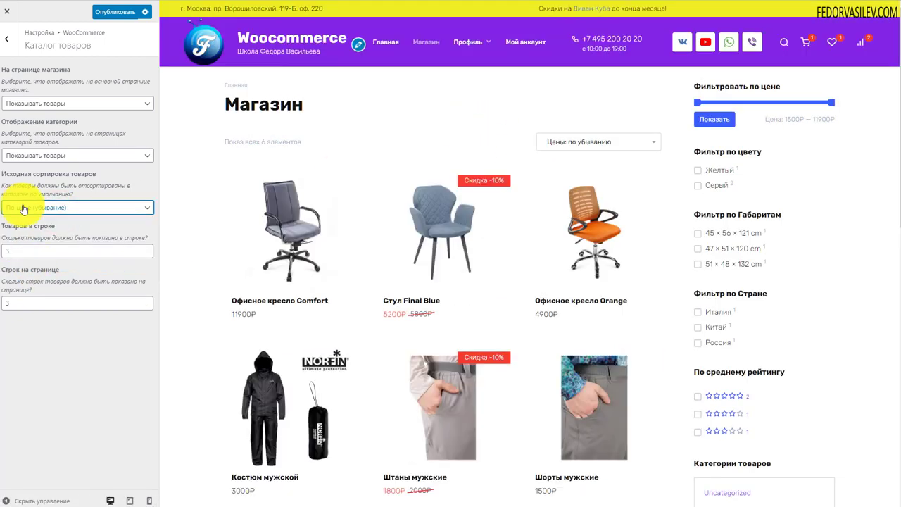
pyautogui.click(21, 209)
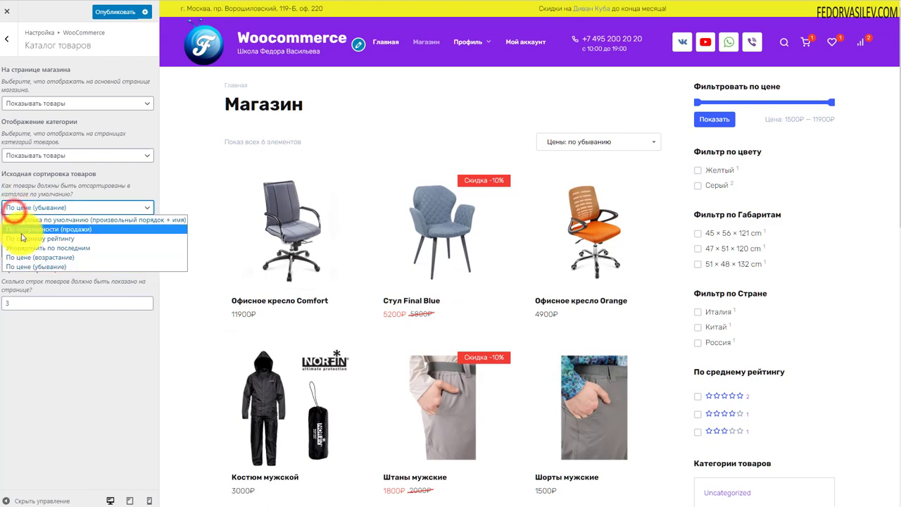
pyautogui.click(23, 221)
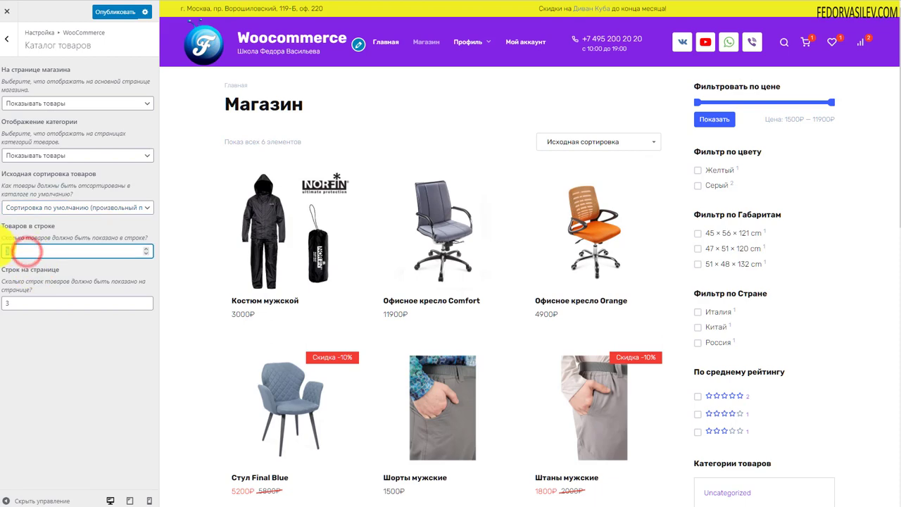
# - Try 2 and 4 products per row in the catalog, and return the number to 3
pyautogui.write('2')
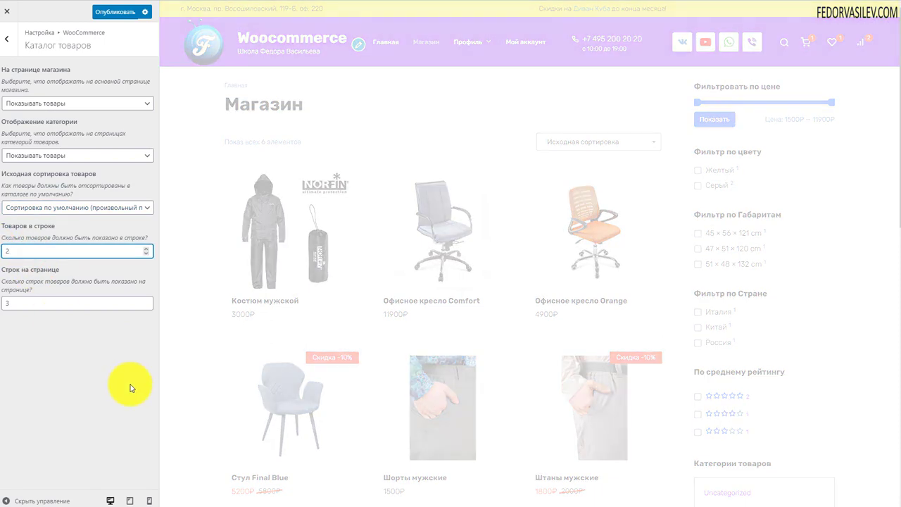
pyautogui.scroll(-3, 490, 249)
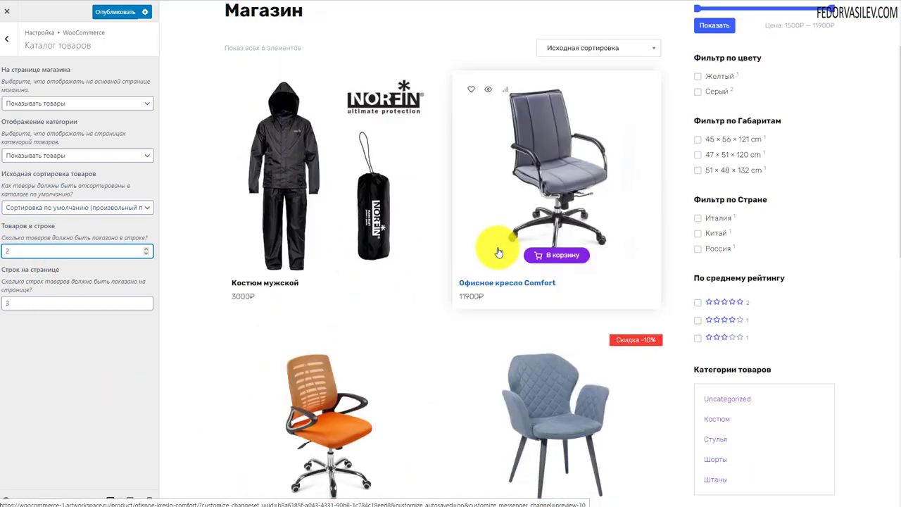
pyautogui.scroll(3, 251, 261)
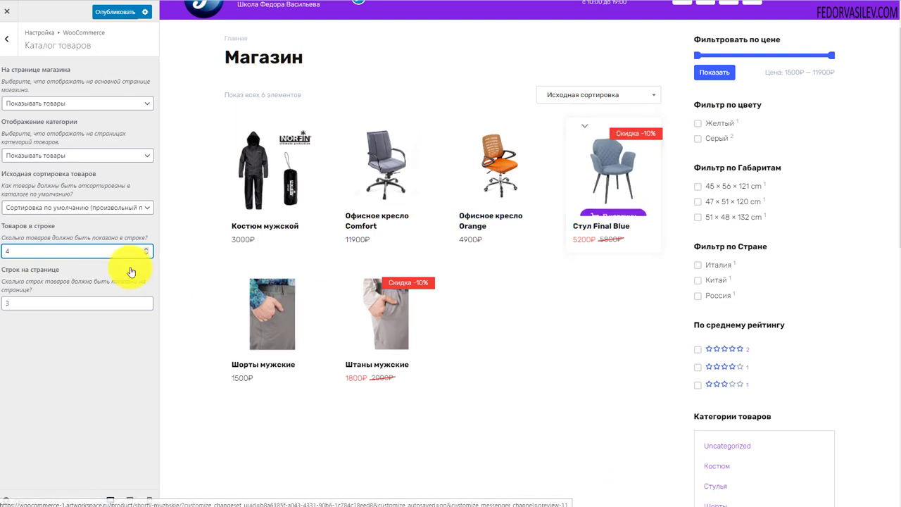
pyautogui.click(20, 251)
pyautogui.write('3')
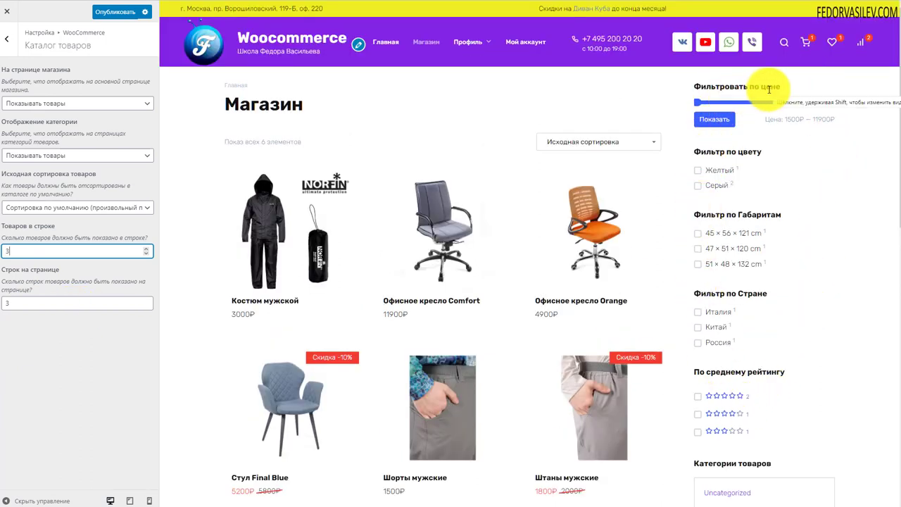
# - Look through the shop preview's filters, categories and recent reviews, and try narrowing the maximum price with the price slider
pyautogui.scroll(-3, 713, 238)
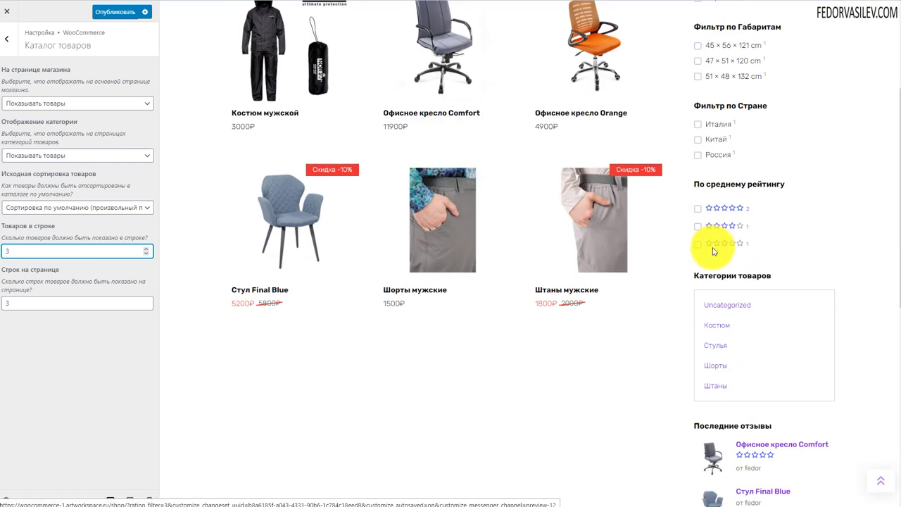
pyautogui.scroll(-4, 713, 250)
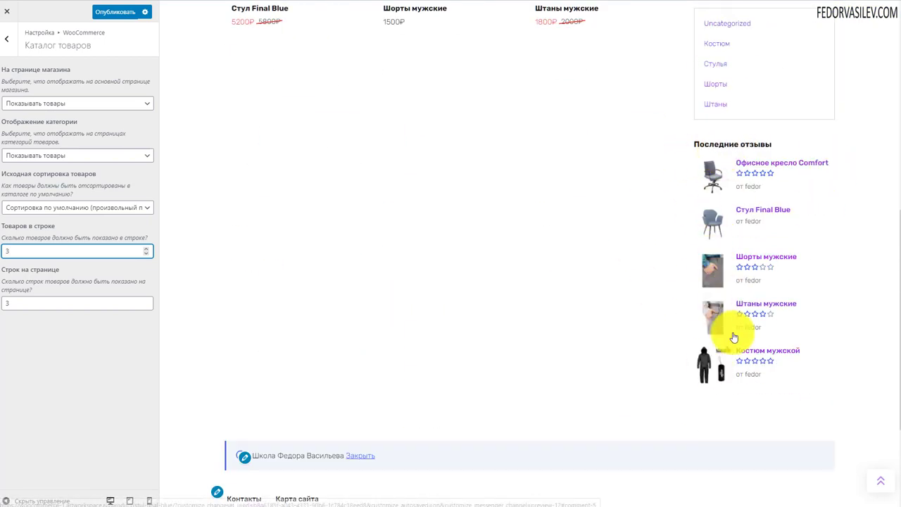
pyautogui.scroll(4, 724, 300)
pyautogui.scroll(1, 734, 325)
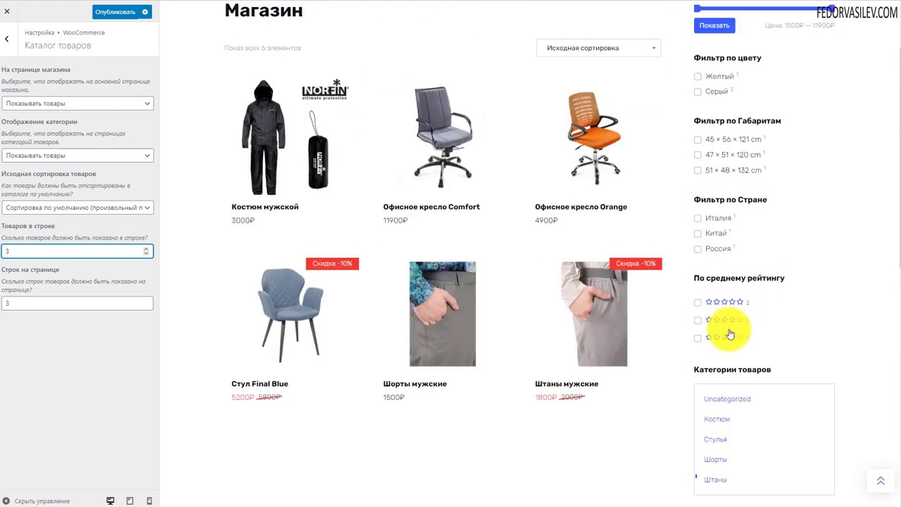
pyautogui.scroll(1, 696, 299)
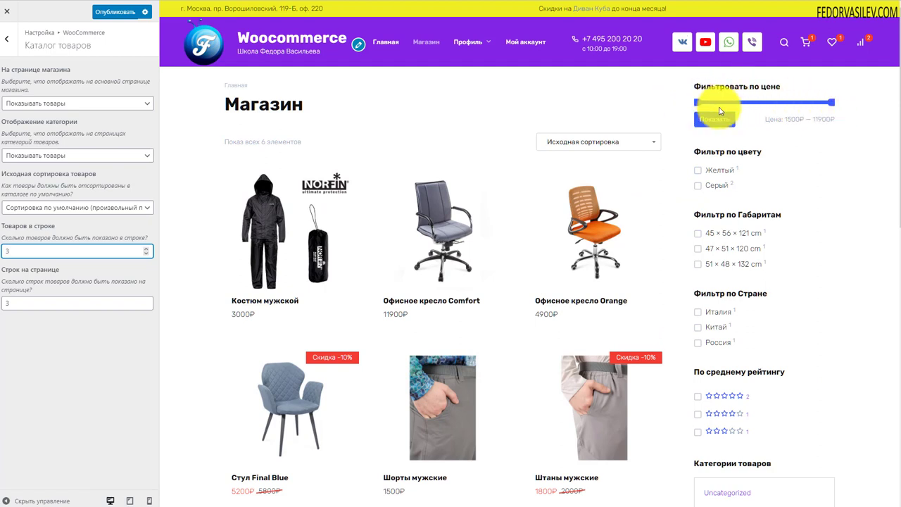
pyautogui.moveTo(830, 101); pyautogui.dragTo(742, 102)
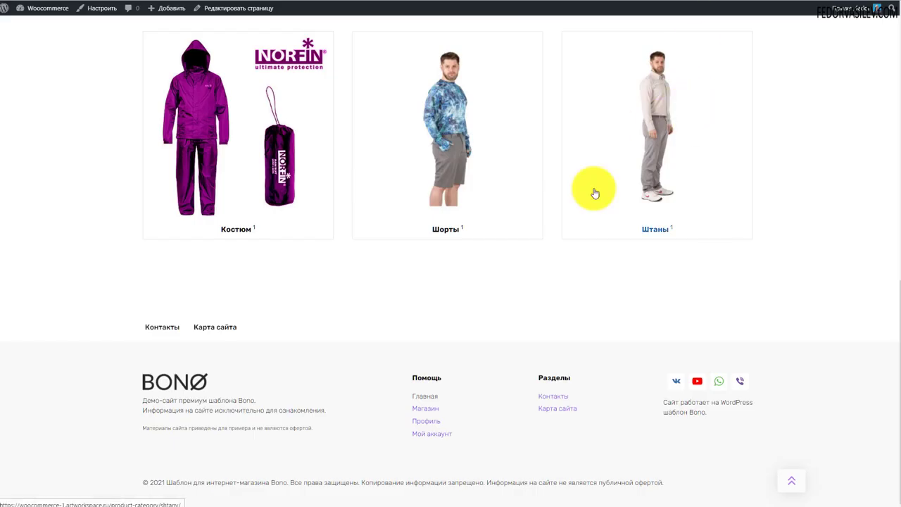
# - Switch to the live site, open its Магазин page, and filter the products by price from 1500₽ to 6800₽
pyautogui.scroll(10, 589, 191)
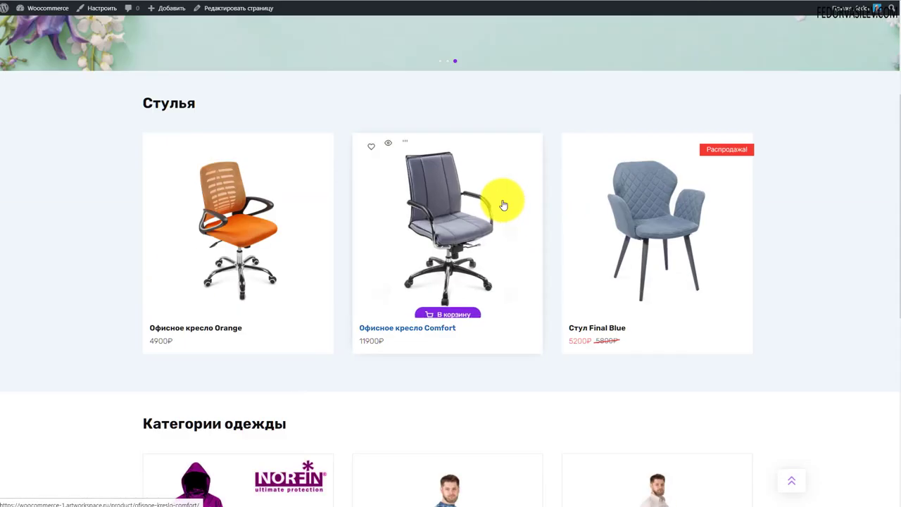
pyautogui.click(312, 58)
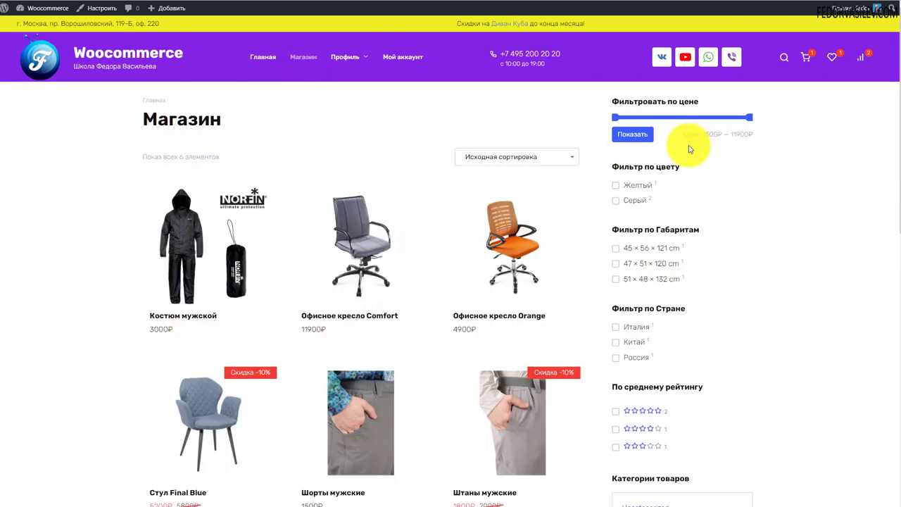
pyautogui.moveTo(748, 117); pyautogui.dragTo(680, 118)
pyautogui.scroll(-1, 221, 191)
pyautogui.scroll(1, 317, 201)
pyautogui.click(625, 133)
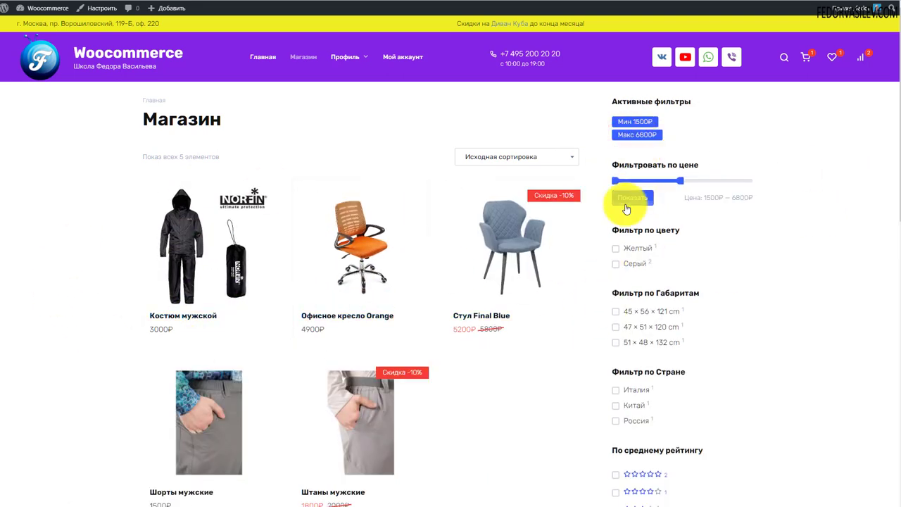
pyautogui.click(654, 136)
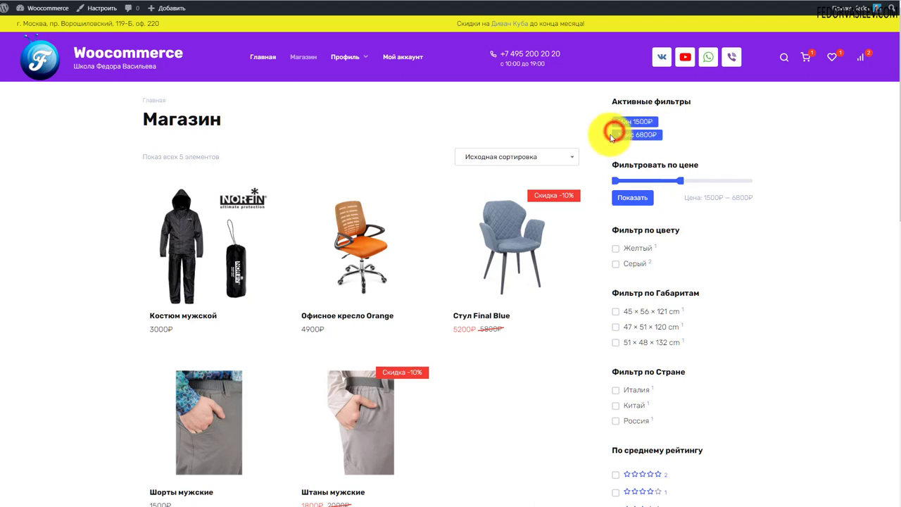
# - Remove the active price filters, filter the products by the color Желтый, and clear that filter to review the full catalog
pyautogui.click(616, 124)
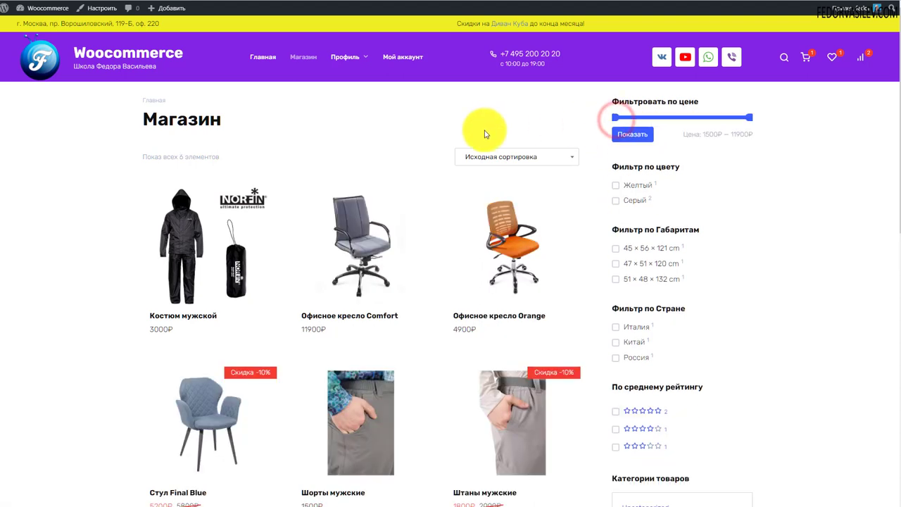
pyautogui.click(615, 186)
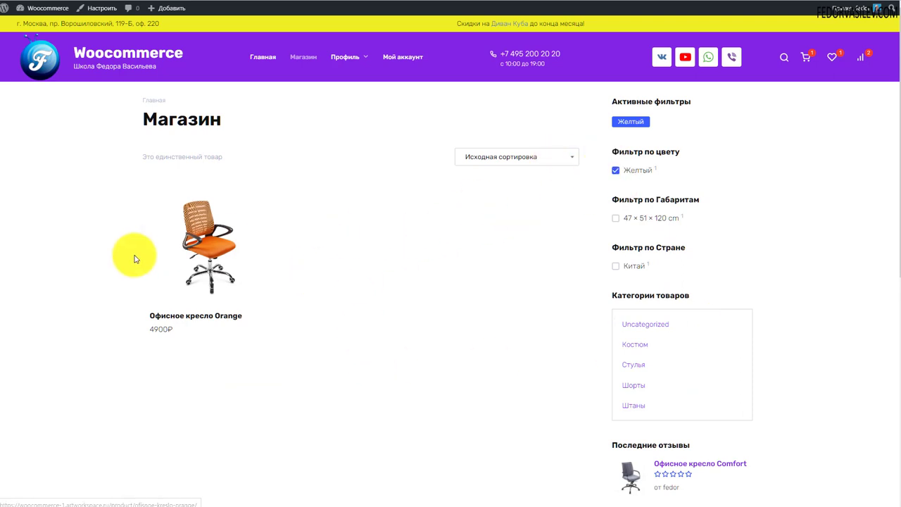
pyautogui.moveTo(207, 250)
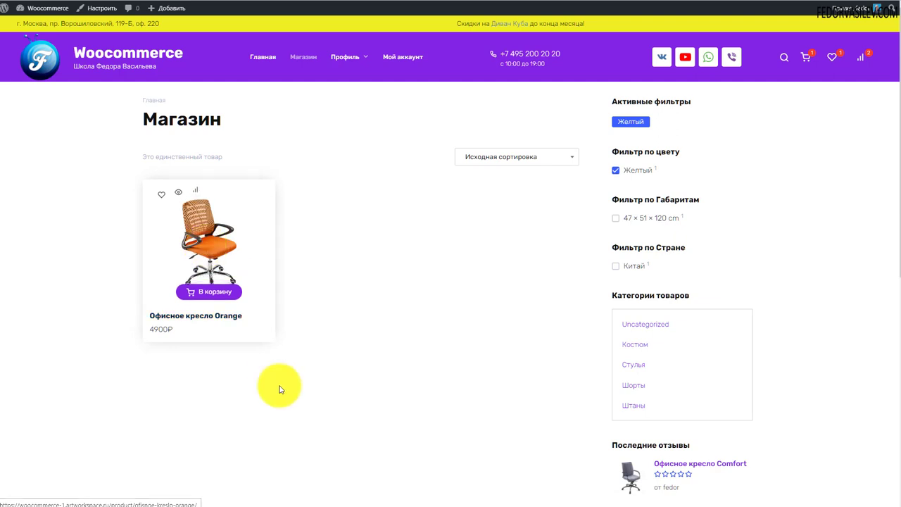
pyautogui.click(615, 170)
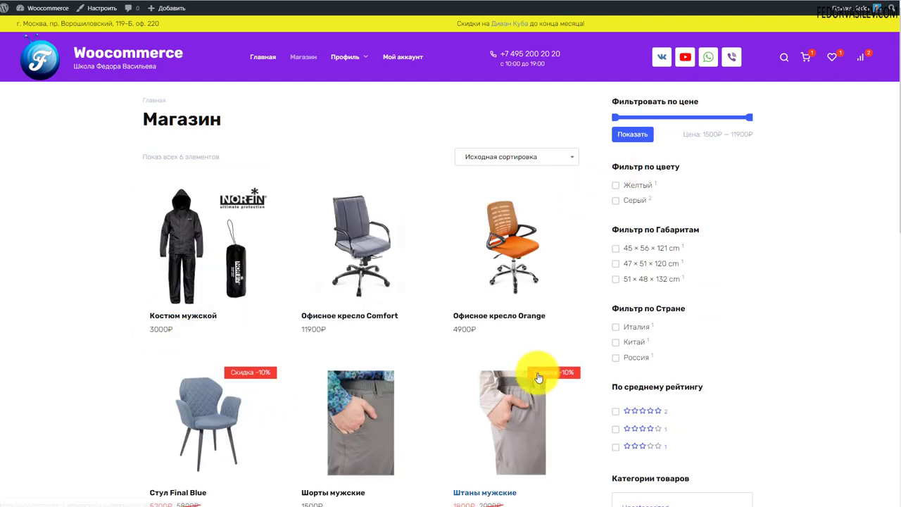
pyautogui.scroll(-3, 127, 257)
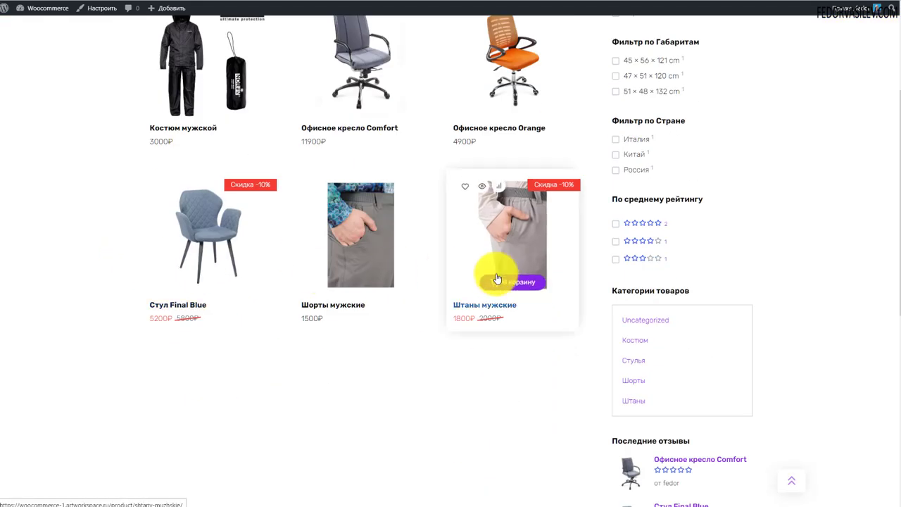
pyautogui.scroll(3, 488, 271)
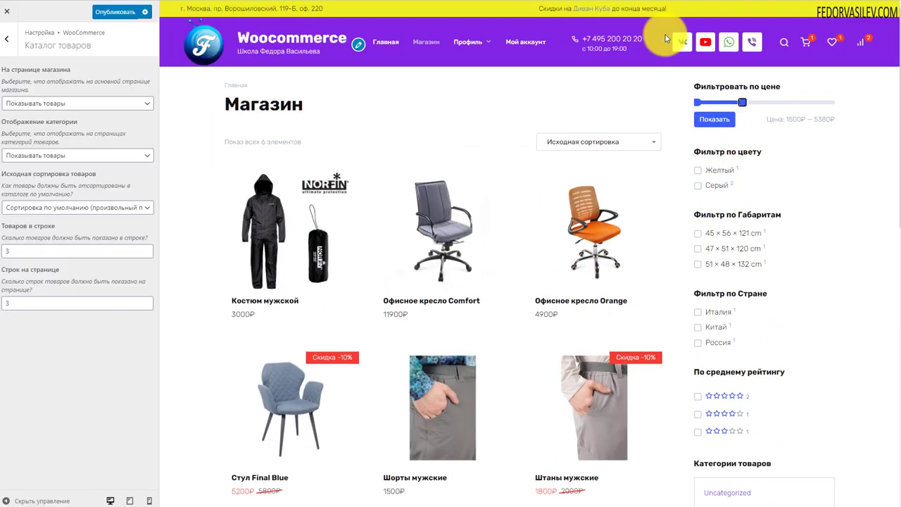
# - Switch back to the customizer, open the WooCommerce Оформление заказа settings, and examine the checkout form and order summary in the preview
pyautogui.click(10, 44)
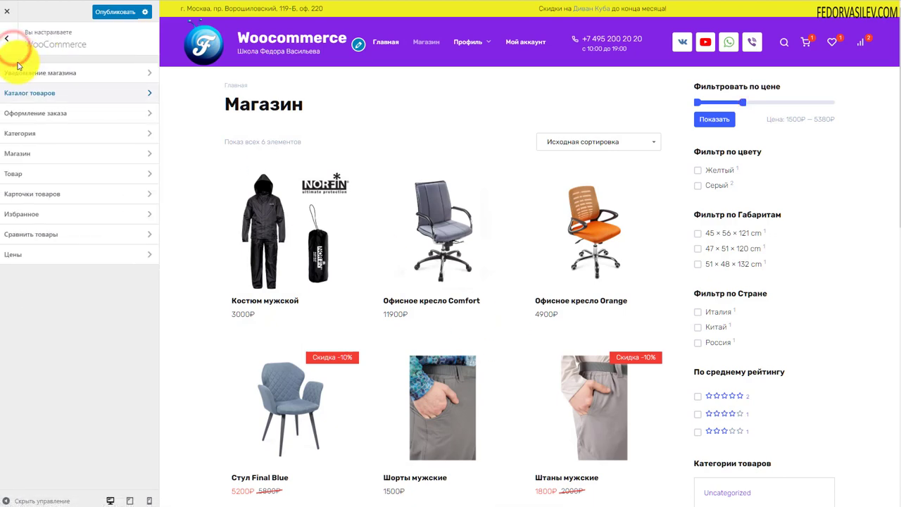
pyautogui.click(38, 113)
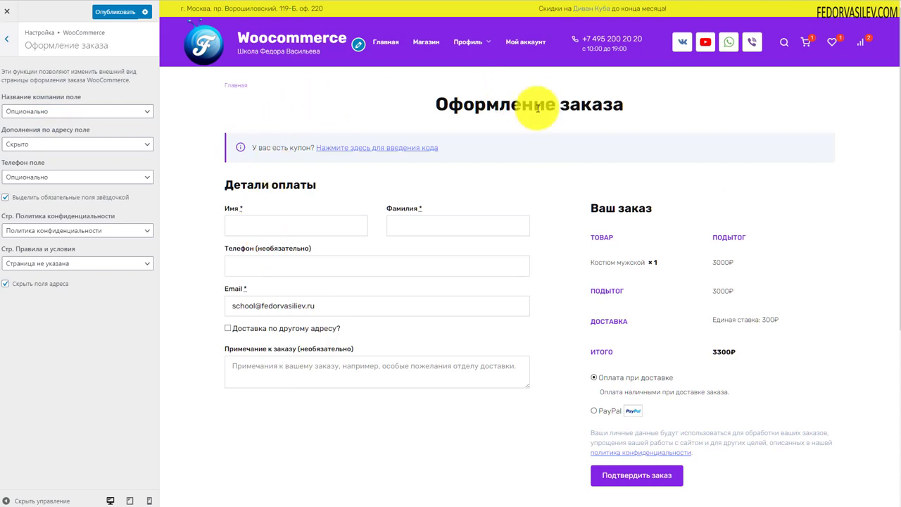
pyautogui.scroll(-2, 556, 328)
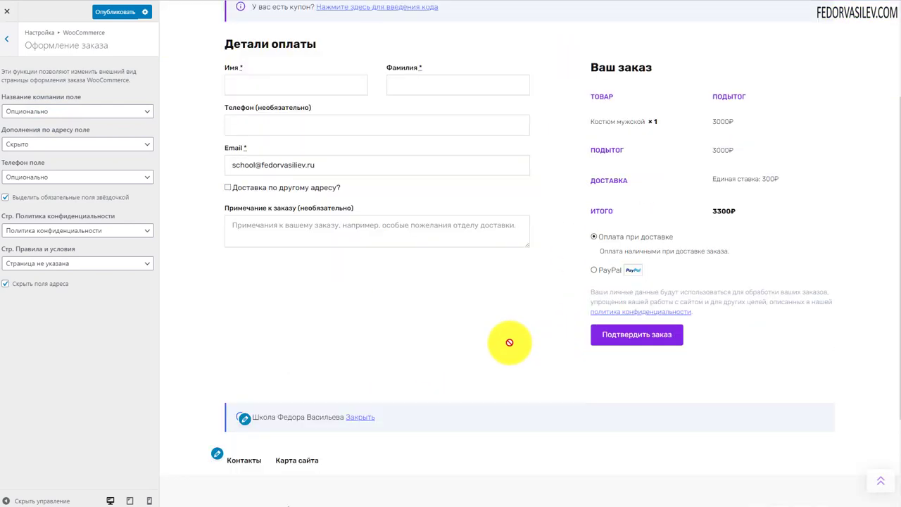
pyautogui.scroll(1, 497, 350)
pyautogui.scroll(1, 493, 359)
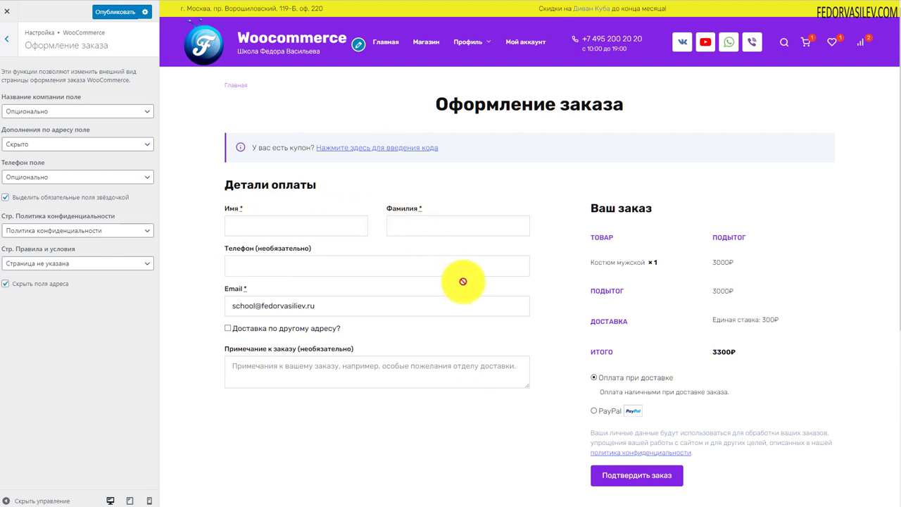
pyautogui.scroll(-2, 492, 260)
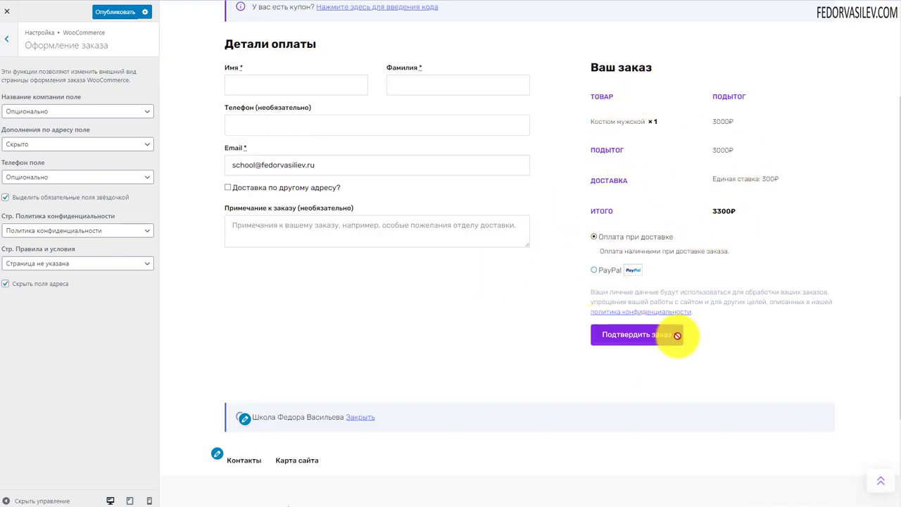
pyautogui.scroll(2, 704, 362)
pyautogui.scroll(1, 387, 197)
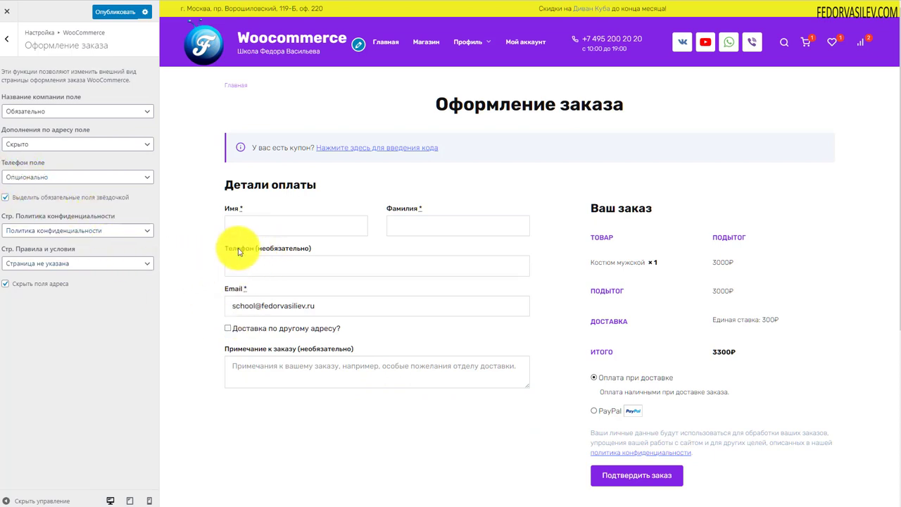
# - Try making the checkout phone field Обязательно, and return it to Опционально
pyautogui.click(48, 178)
pyautogui.click(33, 208)
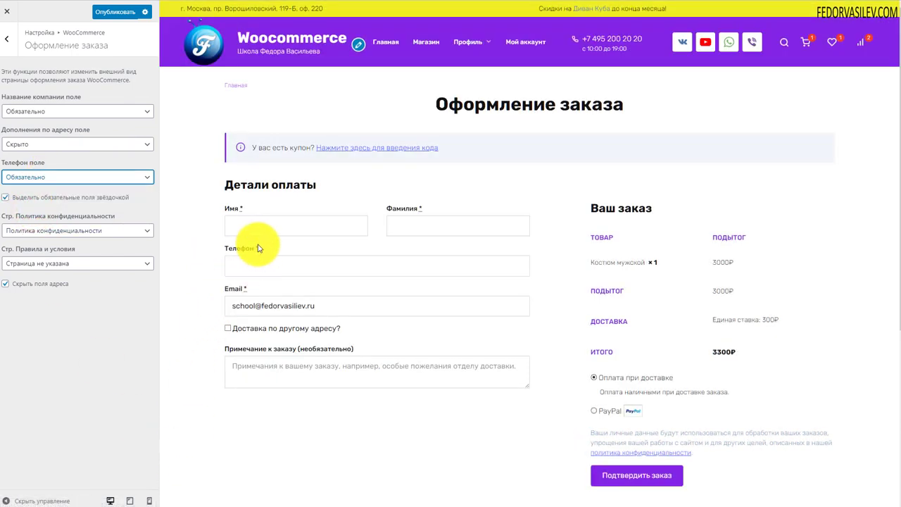
pyautogui.click(41, 176)
pyautogui.click(40, 199)
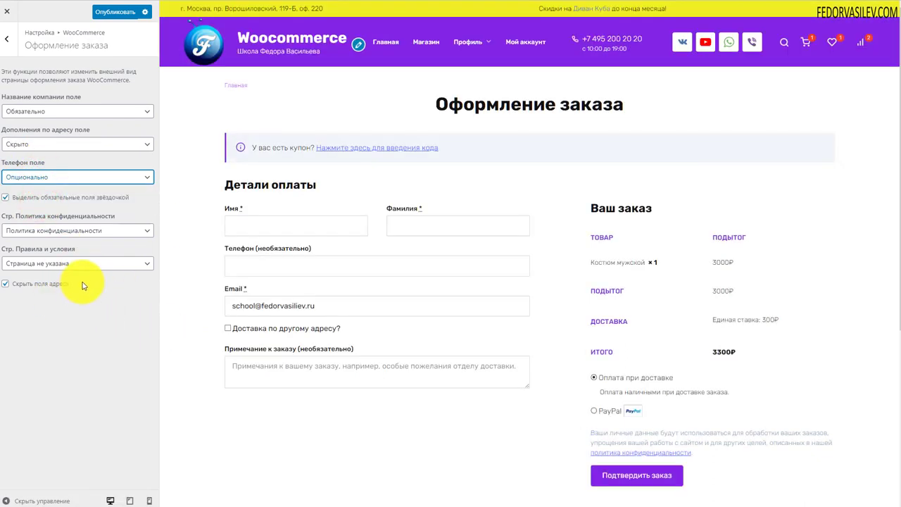
# - View the privacy policy page choices, and examine the checkout form preview with the Скрыть поля адреса option off and on
pyautogui.click(61, 230)
pyautogui.click(114, 208)
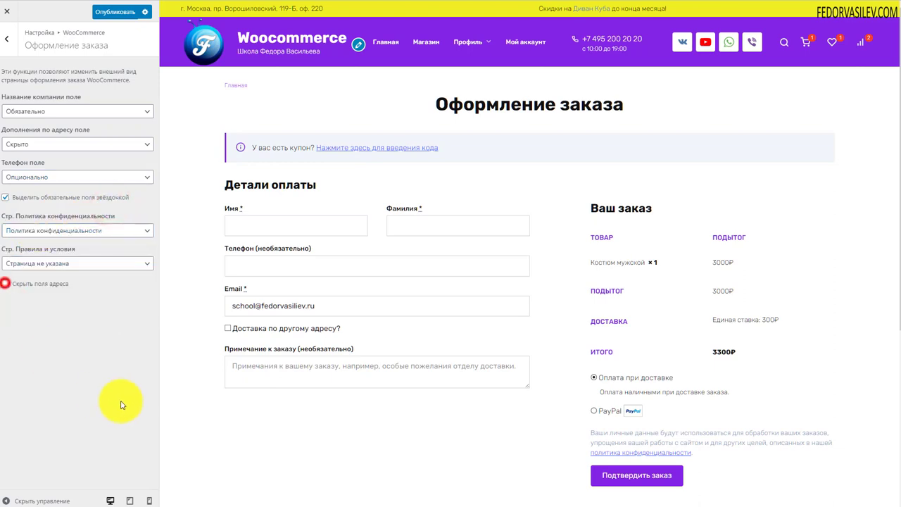
pyautogui.scroll(-1, 292, 281)
pyautogui.scroll(-3, 294, 317)
pyautogui.scroll(1, 282, 355)
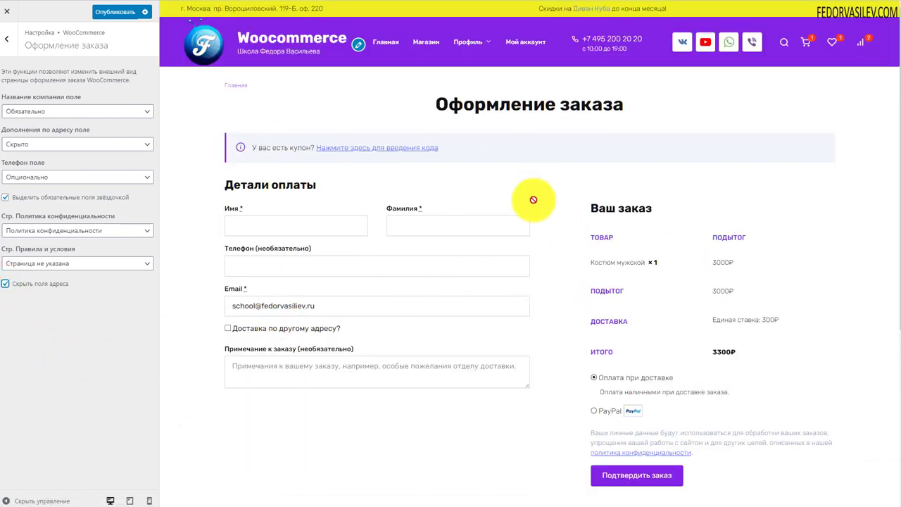
pyautogui.scroll(-1, 422, 211)
pyautogui.scroll(-1, 422, 212)
pyautogui.scroll(1, 445, 348)
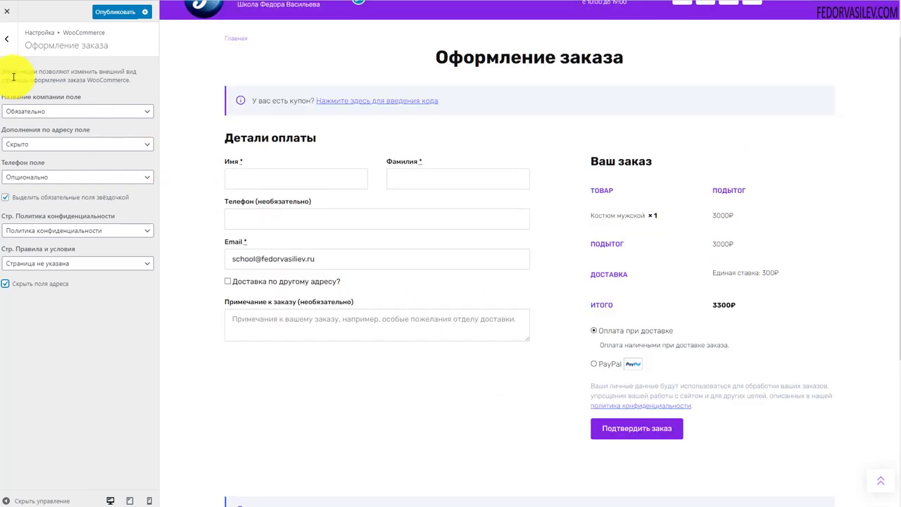
# - Leave the checkout settings, switch to the Bono documentation on WPShop Support, and read through its Настройка внешнего вида article
pyautogui.click(10, 42)
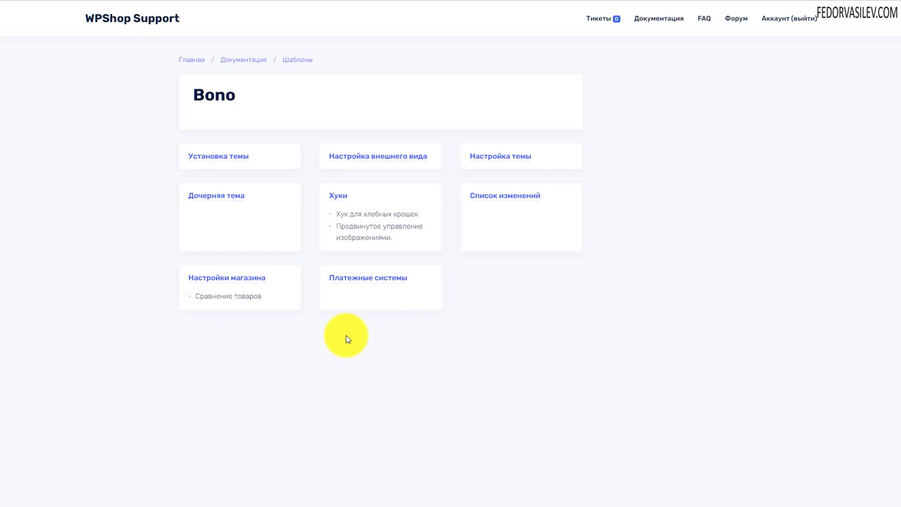
pyautogui.click(347, 158)
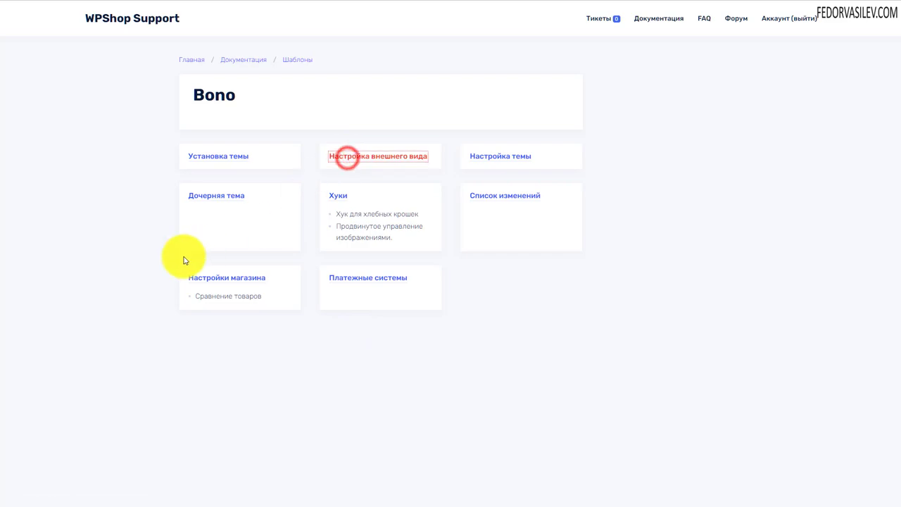
pyautogui.scroll(-3, 400, 234)
pyautogui.scroll(-15, 400, 234)
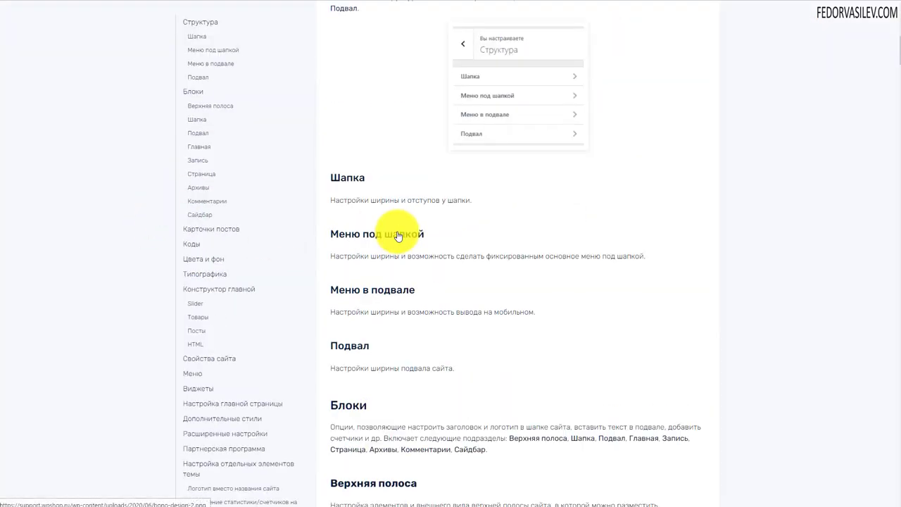
pyautogui.scroll(-12, 391, 234)
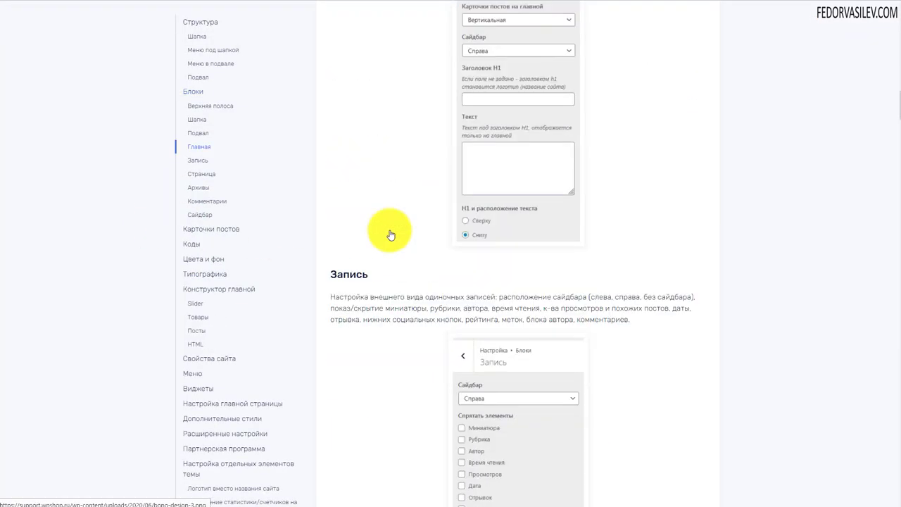
pyautogui.scroll(-7, 391, 234)
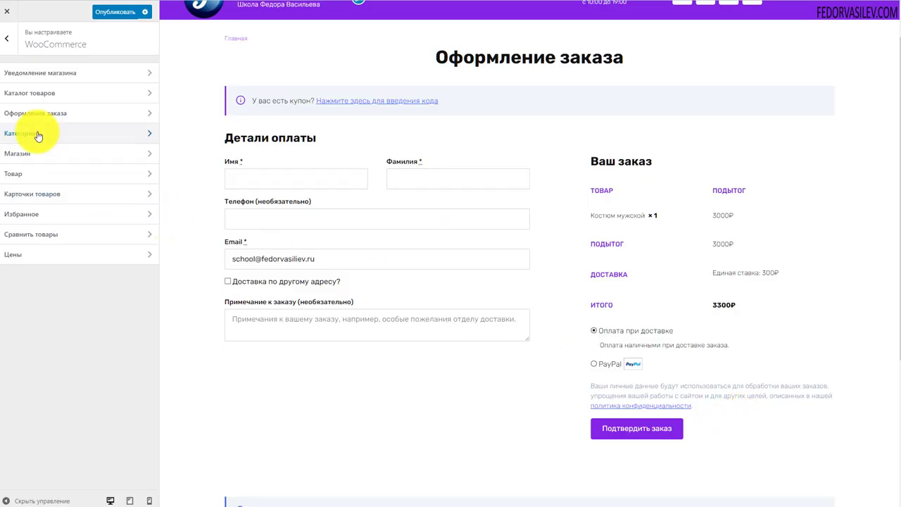
# - In the customizer's WooCommerce Категория settings, show the sidebar Справа, and check it on the Шорты category page reached from the home page
pyautogui.click(39, 133)
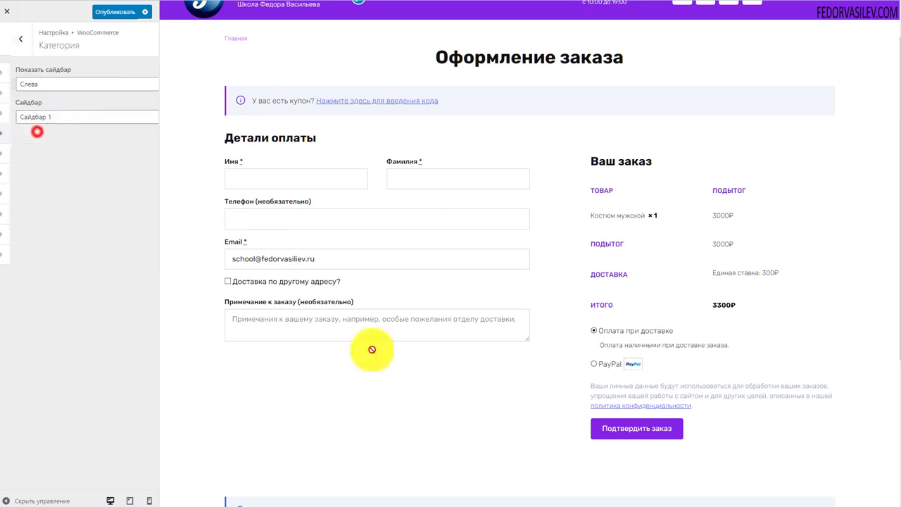
pyautogui.click(56, 84)
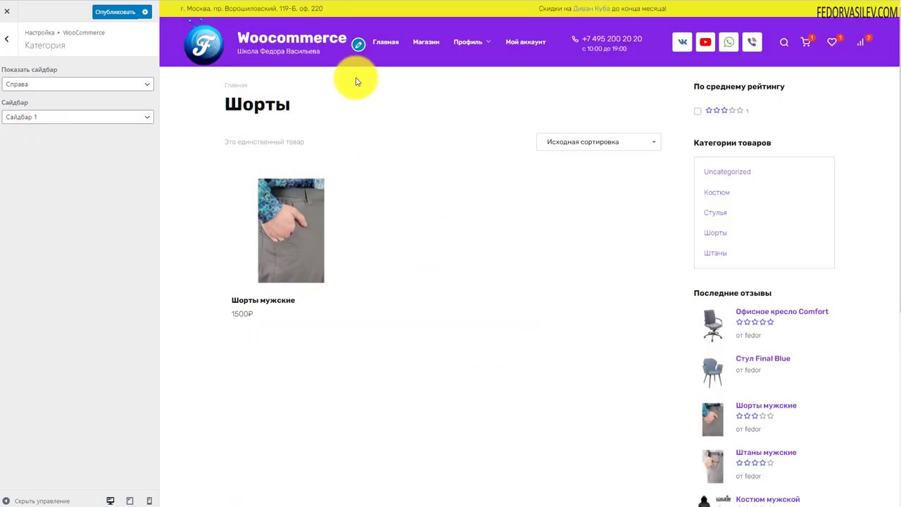
pyautogui.click(384, 42)
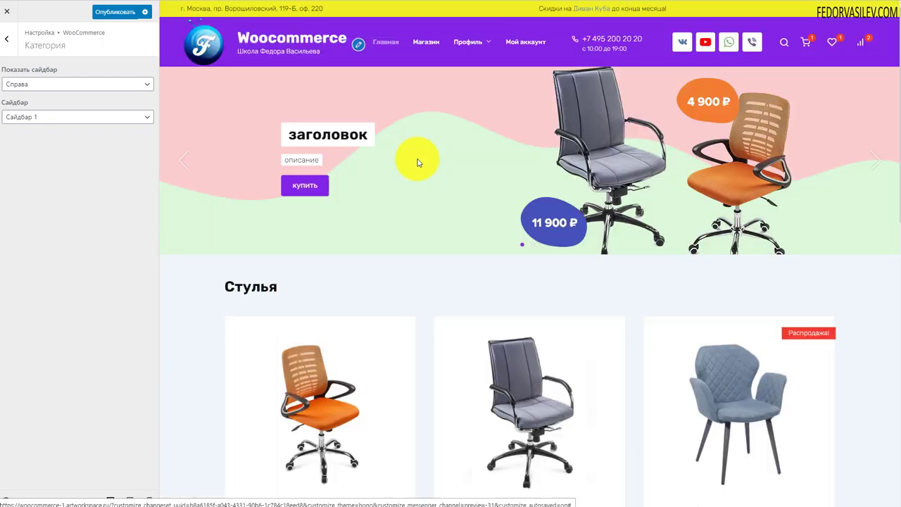
pyautogui.scroll(-7, 418, 163)
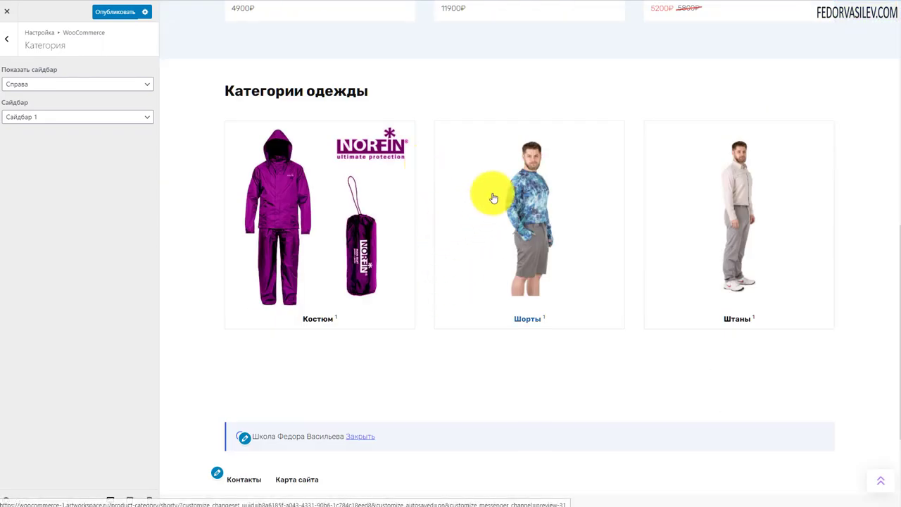
pyautogui.click(532, 181)
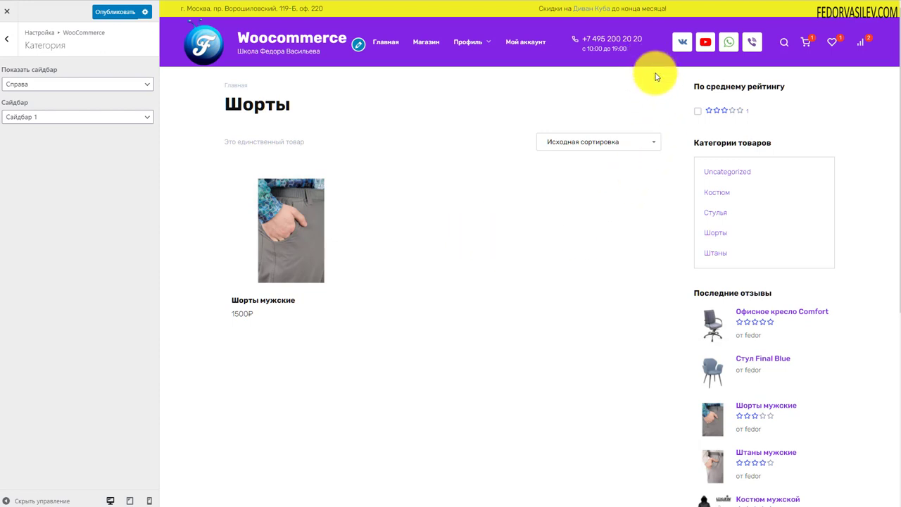
pyautogui.scroll(-3, 732, 328)
pyautogui.scroll(3, 732, 328)
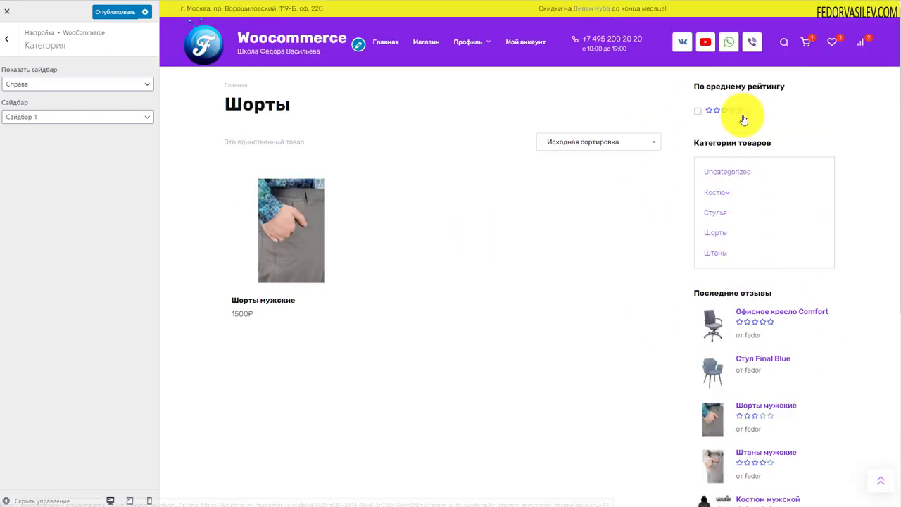
# - Try Сайдбар 2 as the category page sidebar, and return it to Сайдбар 1
pyautogui.click(28, 117)
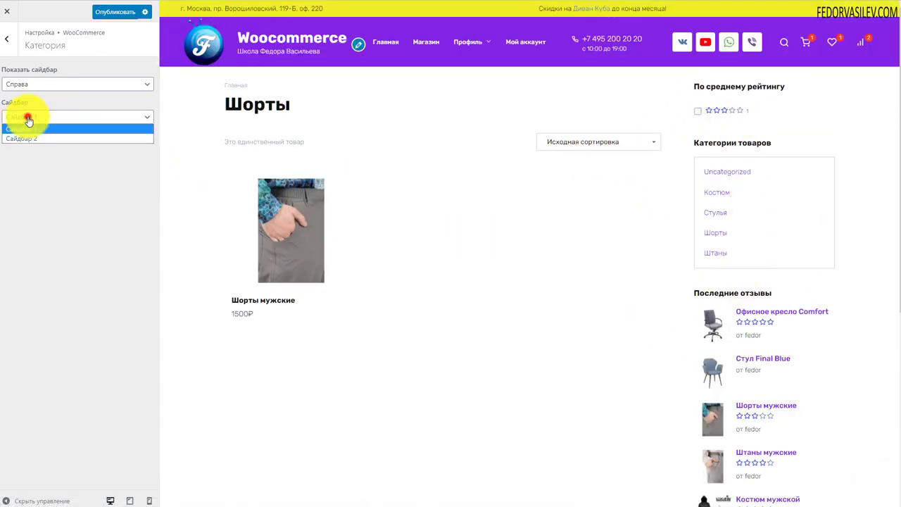
pyautogui.click(21, 139)
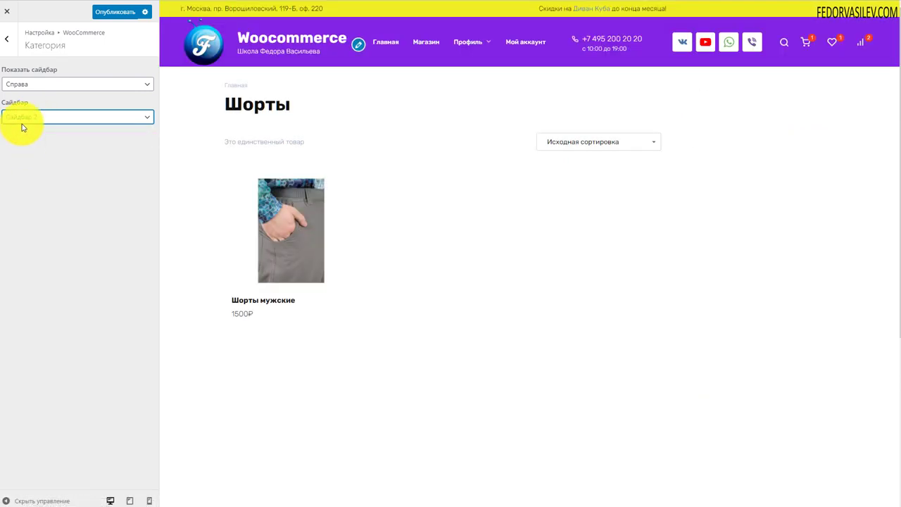
pyautogui.click(25, 121)
pyautogui.click(27, 129)
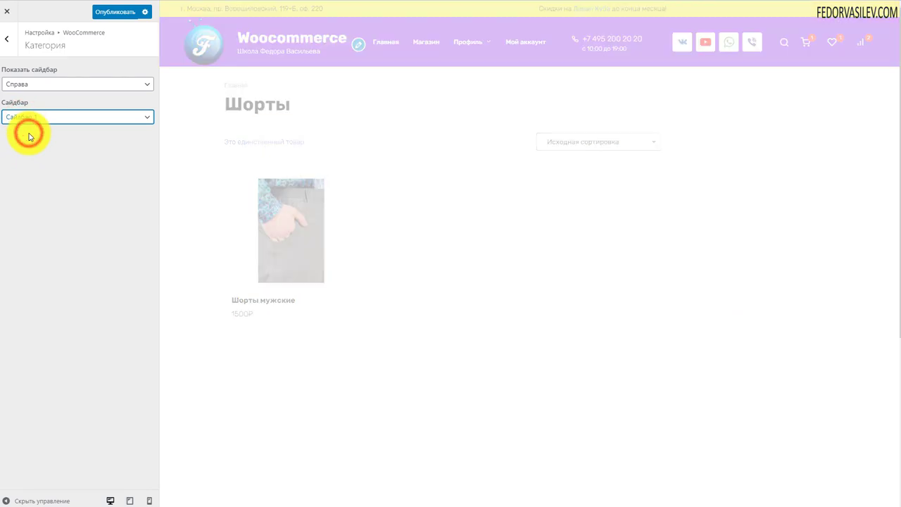
# - Try showing the category page sidebar Слева, and set it to Не показывать
pyautogui.click(68, 84)
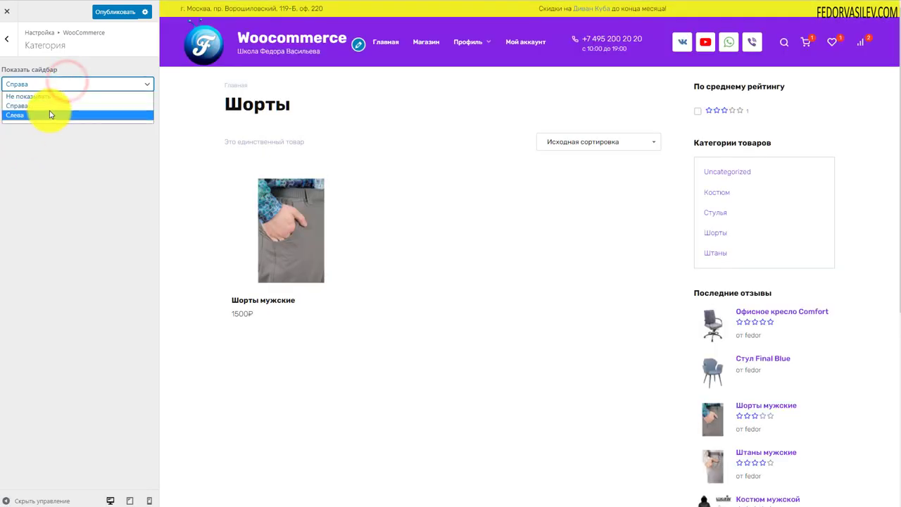
pyautogui.click(48, 115)
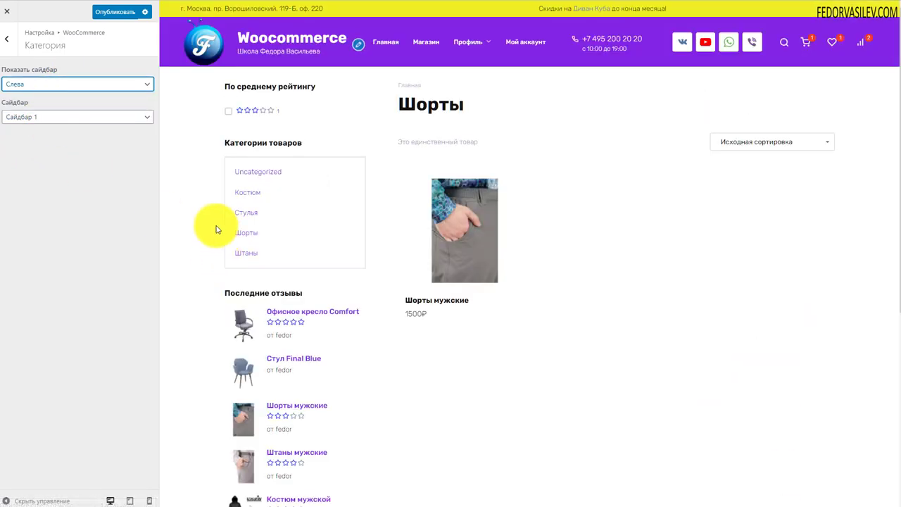
pyautogui.scroll(-2, 286, 258)
pyautogui.scroll(2, 285, 258)
pyautogui.click(51, 85)
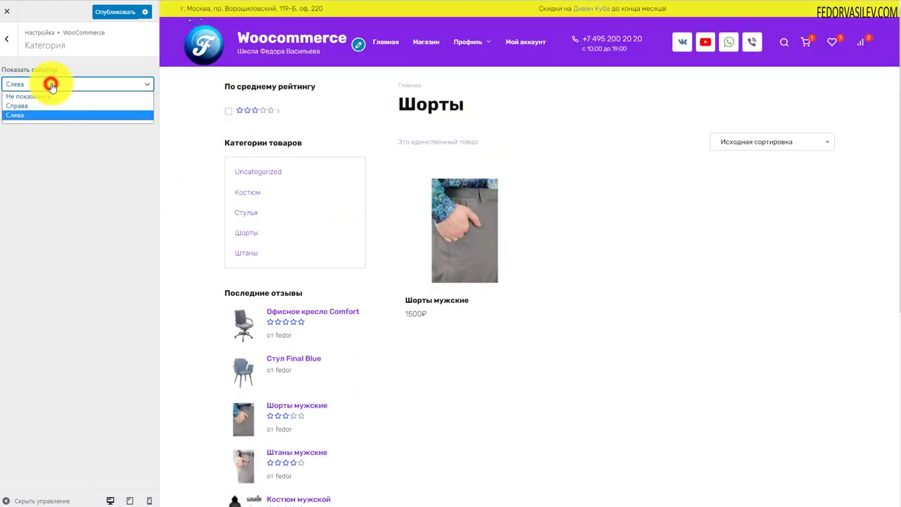
pyautogui.click(43, 96)
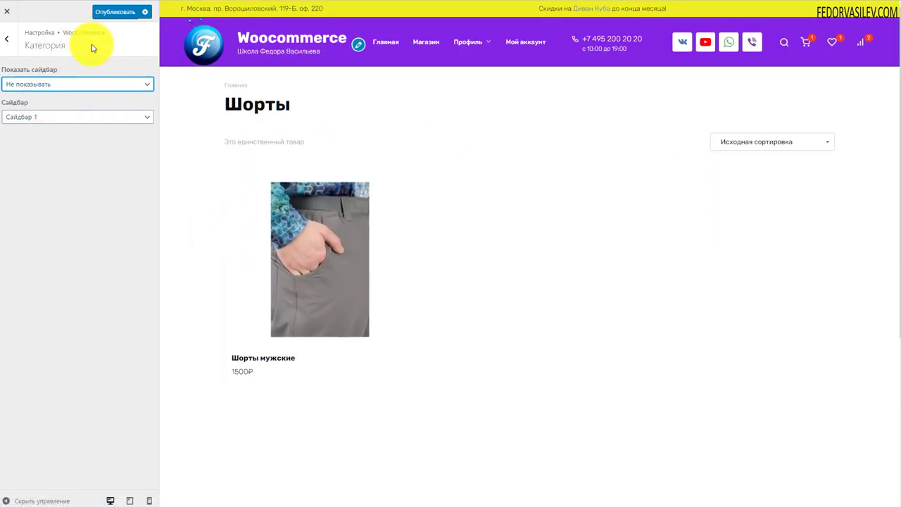
# - Publish the changes, and open the WooCommerce Магазин settings to examine the Магазин page in the preview
pyautogui.click(10, 48)
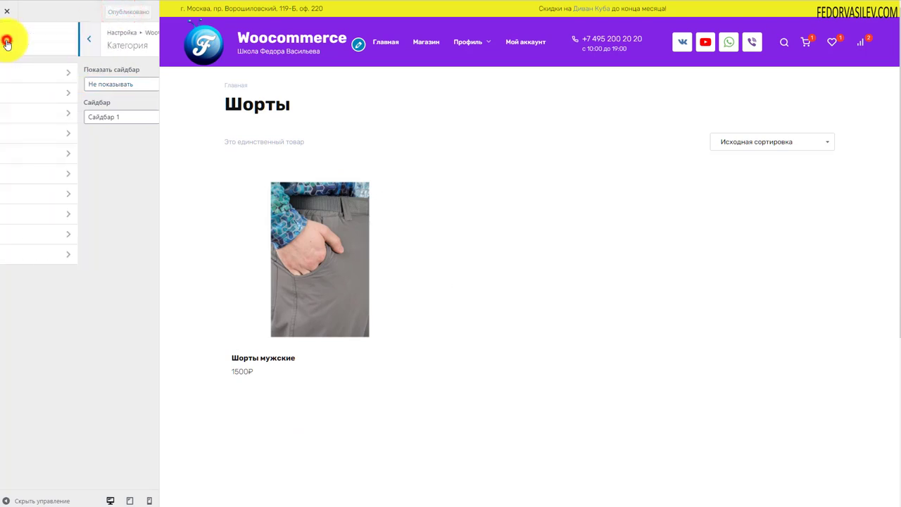
pyautogui.click(16, 153)
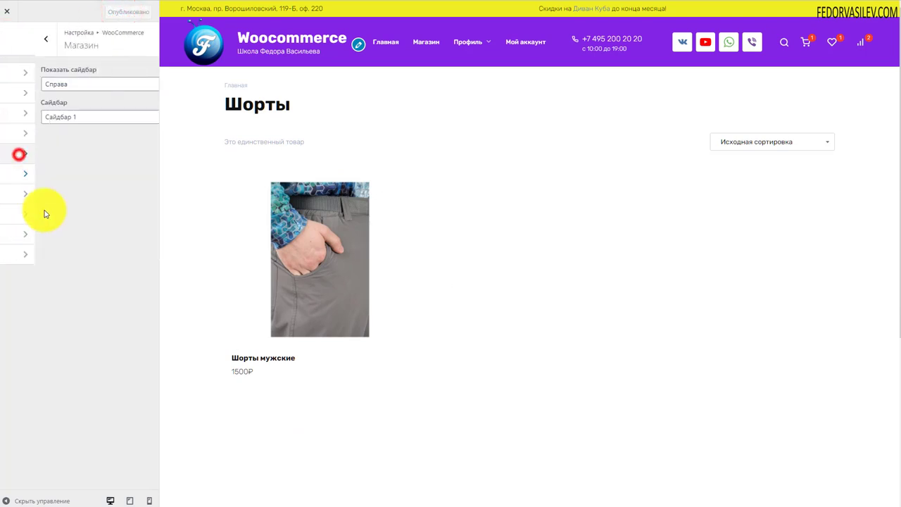
pyautogui.click(425, 43)
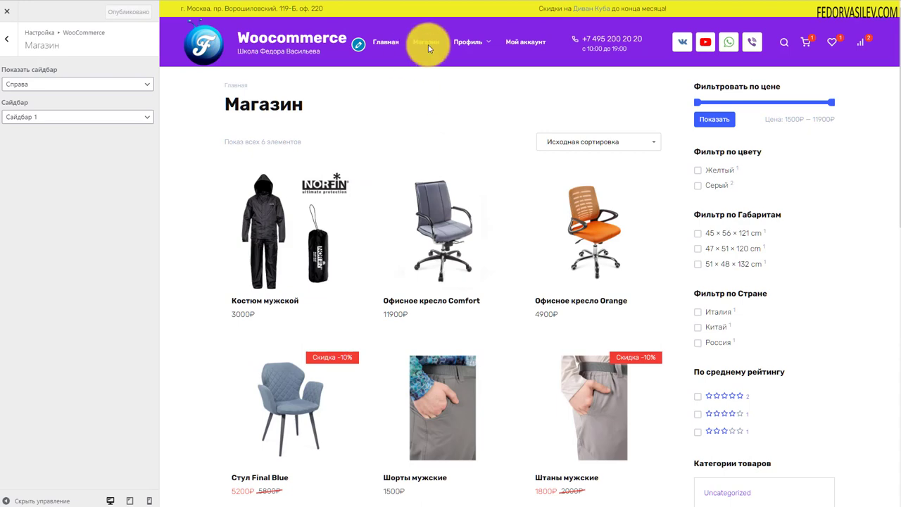
pyautogui.scroll(-3, 499, 195)
pyautogui.scroll(3, 374, 195)
pyautogui.scroll(-3, 514, 169)
pyautogui.scroll(3, 471, 320)
pyautogui.moveTo(241, 170)
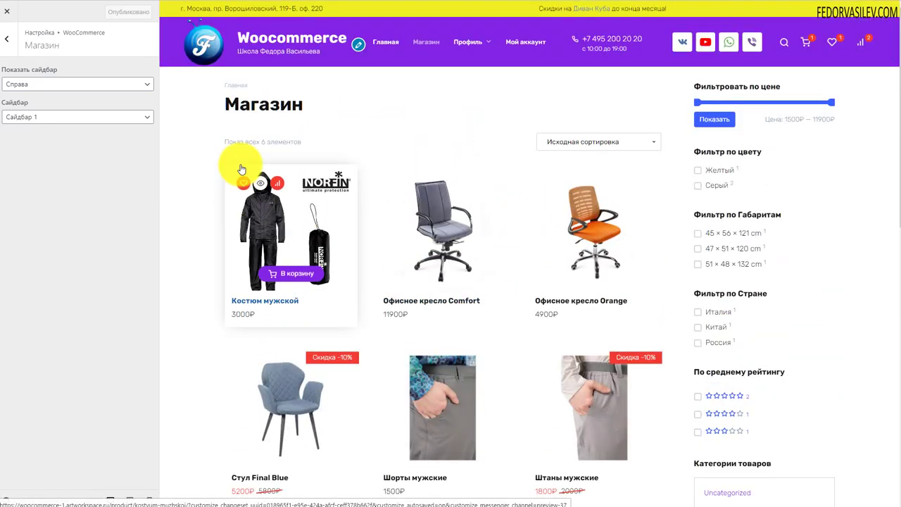
pyautogui.scroll(-2, 322, 232)
pyautogui.scroll(2, 389, 275)
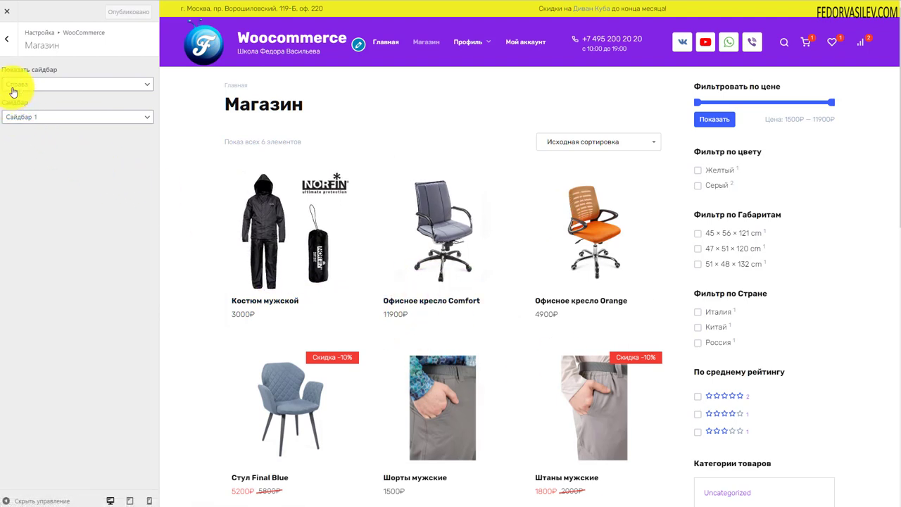
# - Look over the sidebar choices for the Магазин page, keep Сайдбар 1, and review its widgets in the preview
pyautogui.click(19, 116)
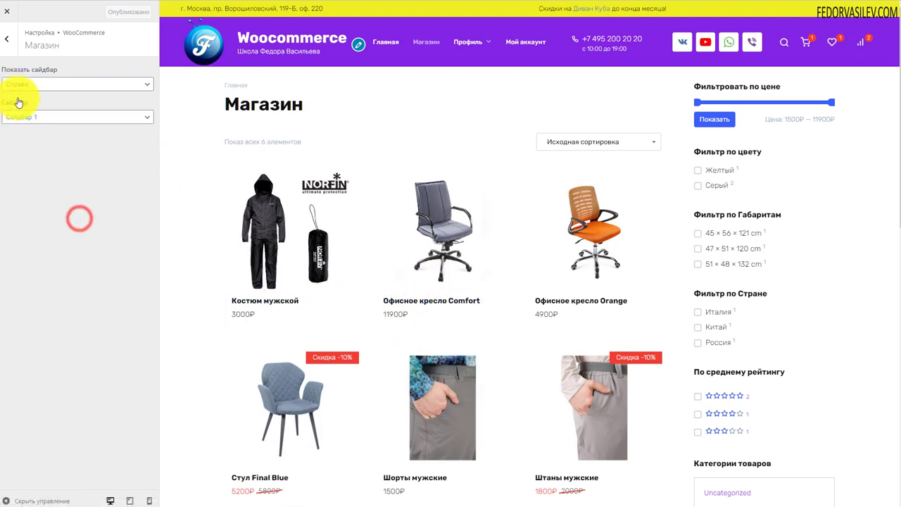
pyautogui.scroll(-4, 718, 296)
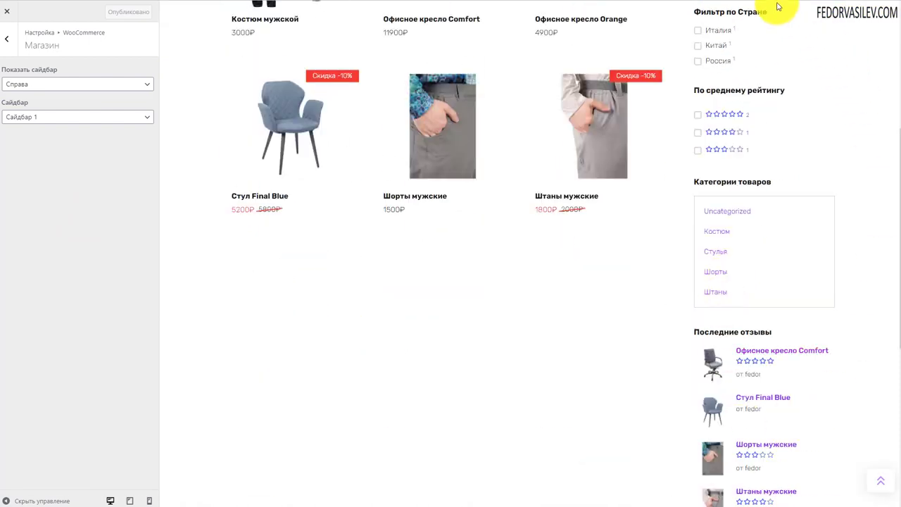
pyautogui.scroll(4, 680, 261)
pyautogui.click(36, 117)
pyautogui.click(79, 206)
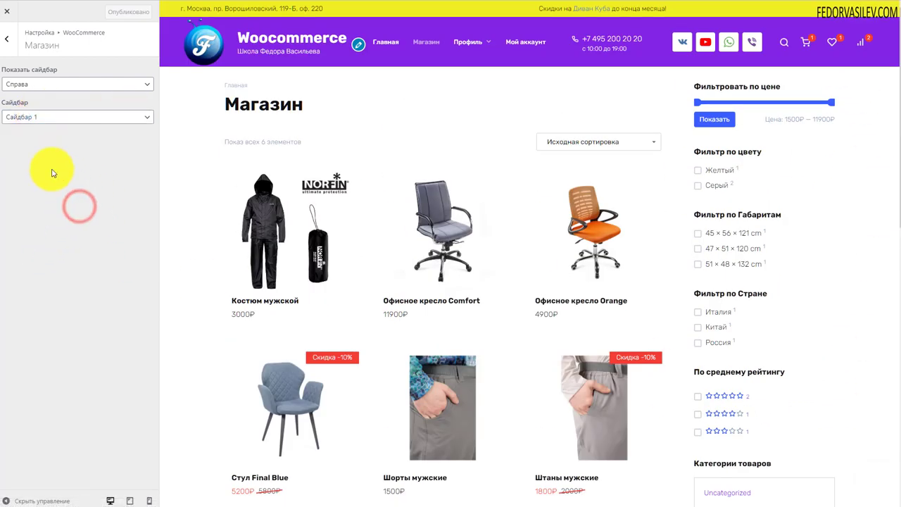
# - Open the WooCommerce Товар settings, and bring the related and recently viewed products of Офисное кресло Comfort into the preview
pyautogui.click(7, 42)
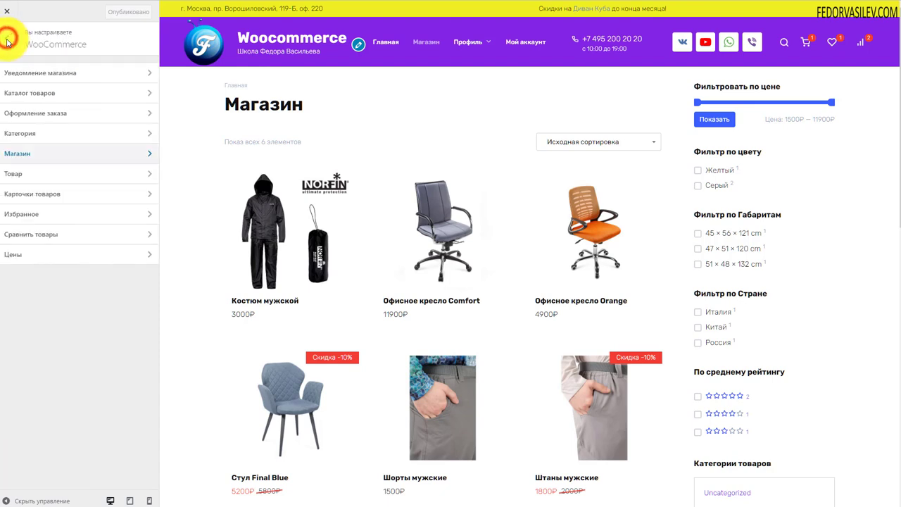
pyautogui.click(25, 175)
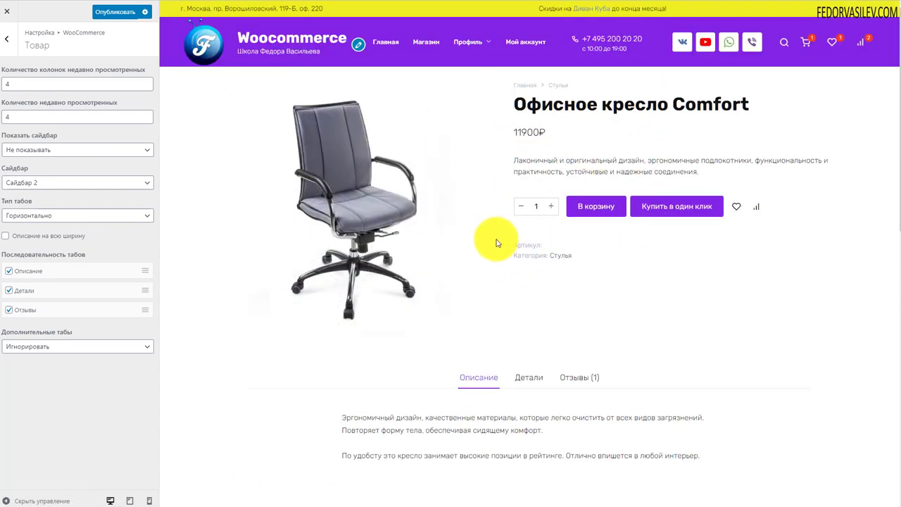
pyautogui.scroll(-7, 496, 243)
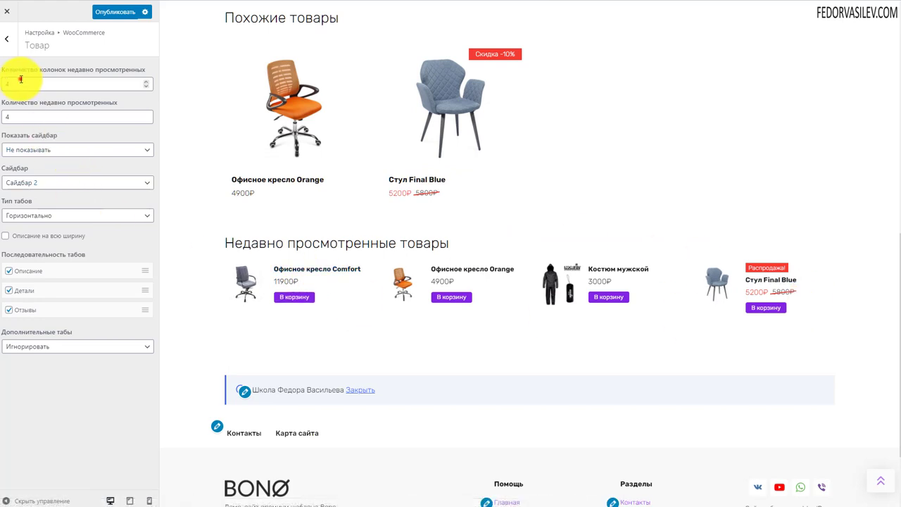
# - Try 2 columns and a count of 1 for the recently viewed products, and return both settings to 4
pyautogui.write('2')
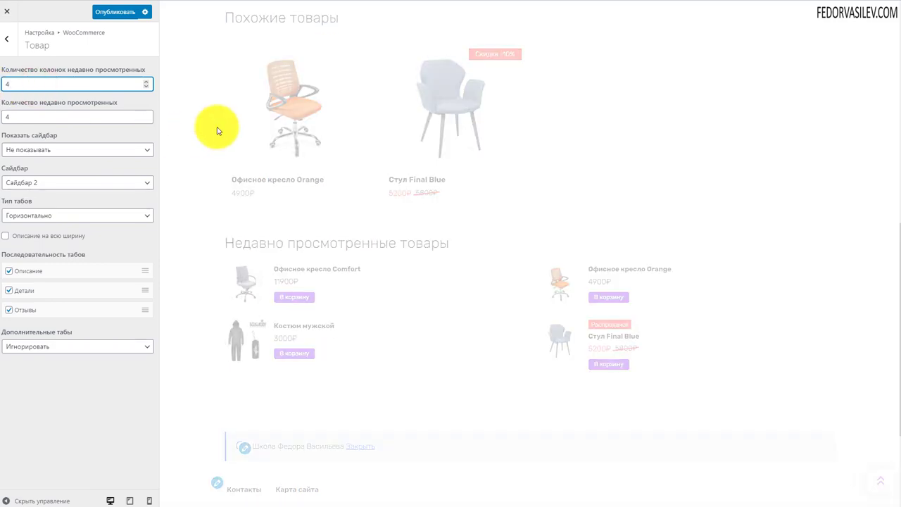
pyautogui.scroll(1, 456, 181)
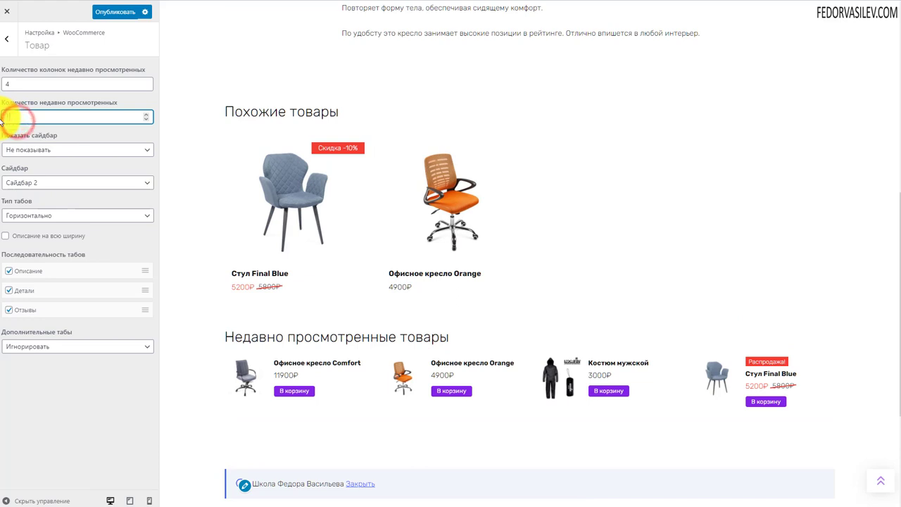
pyautogui.write('1')
pyautogui.scroll(-1, 476, 304)
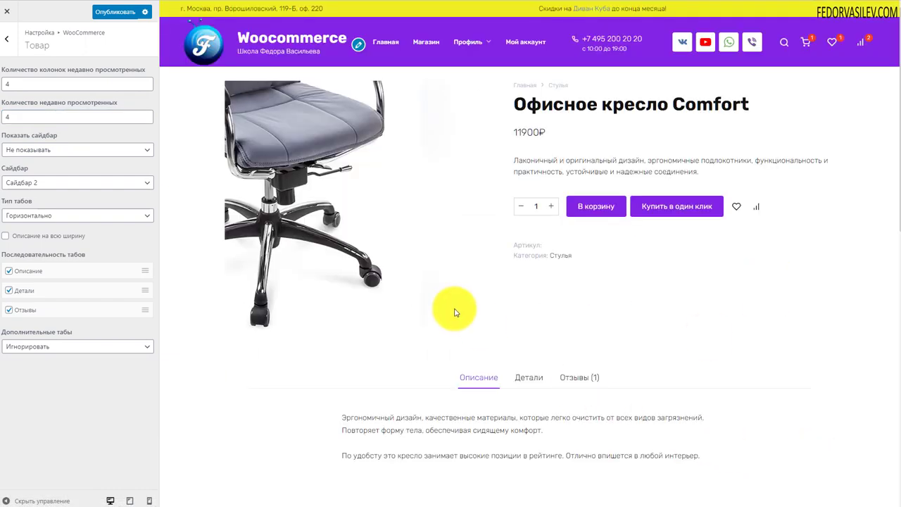
# - Try showing the product page sidebar Справа with Сайдбар 2, and check the Офисное кресло Comfort preview
pyautogui.click(47, 157)
pyautogui.click(35, 171)
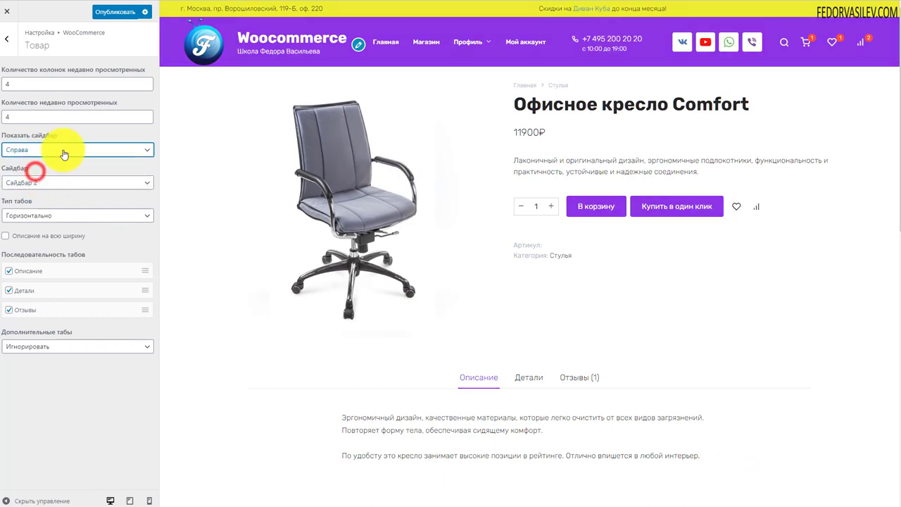
pyautogui.scroll(-4, 826, 150)
pyautogui.scroll(4, 718, 356)
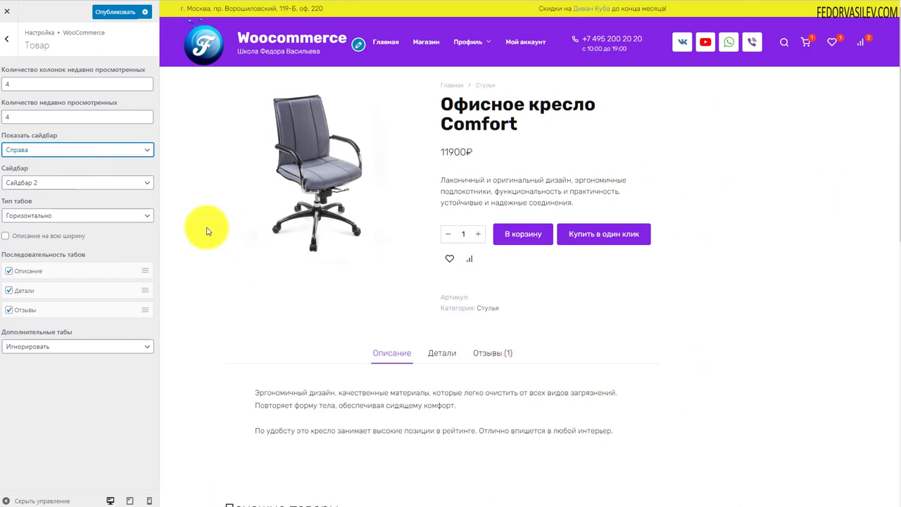
# - Choose Сайдбар 1 for the product page, check its widgets, and set the sidebar display to Не показывать
pyautogui.click(95, 190)
pyautogui.click(44, 192)
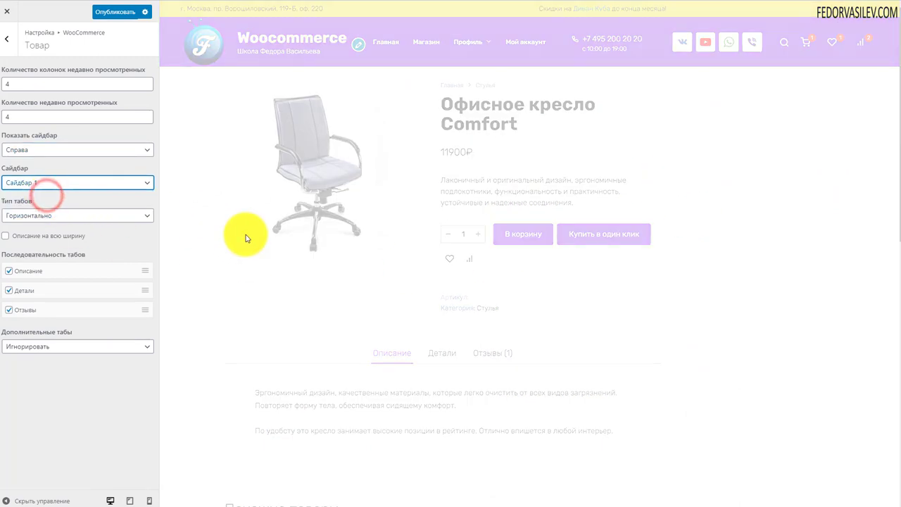
pyautogui.scroll(-4, 718, 225)
pyautogui.scroll(4, 724, 310)
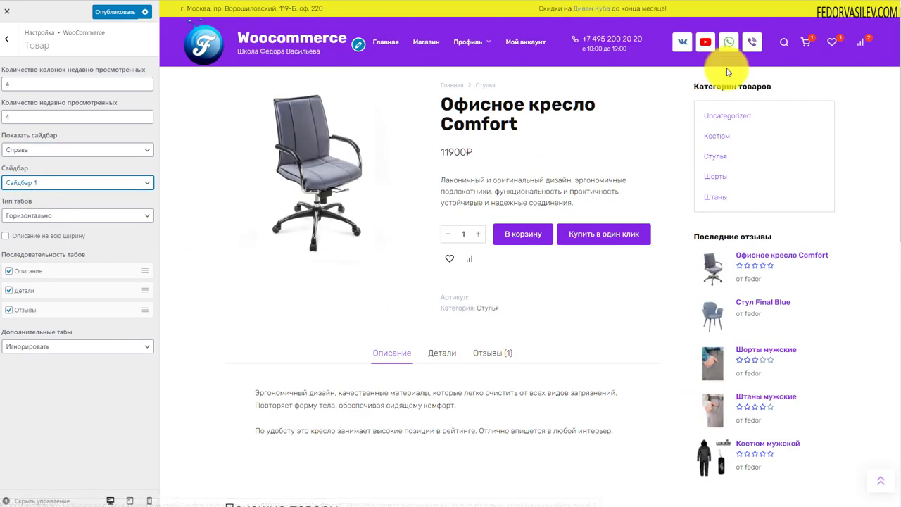
pyautogui.click(28, 149)
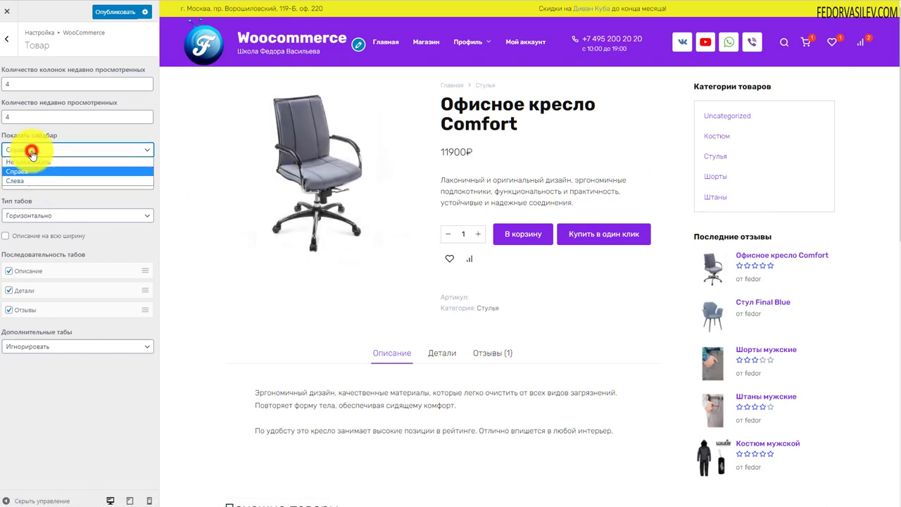
pyautogui.click(33, 162)
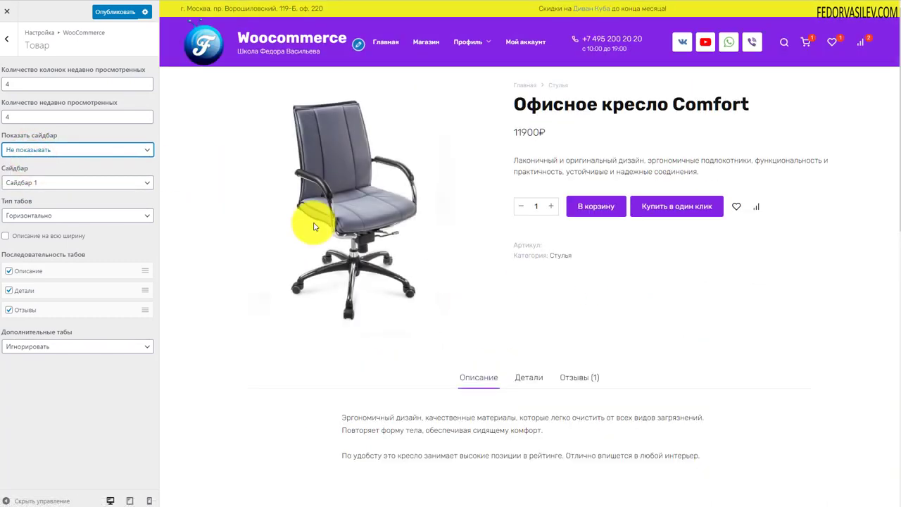
# - View the Детали, Отзывы and Описание tabs of Офисное кресло Comfort in their horizontal layout
pyautogui.scroll(-2, 679, 350)
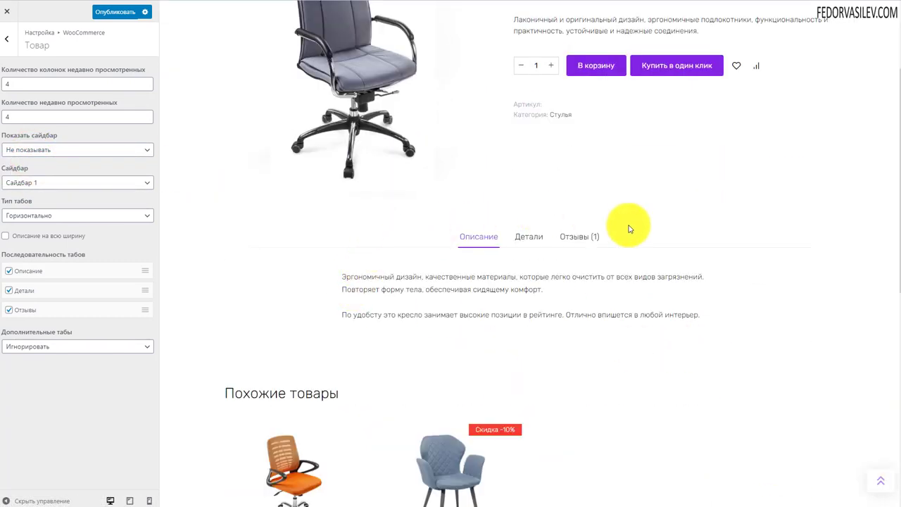
pyautogui.click(533, 239)
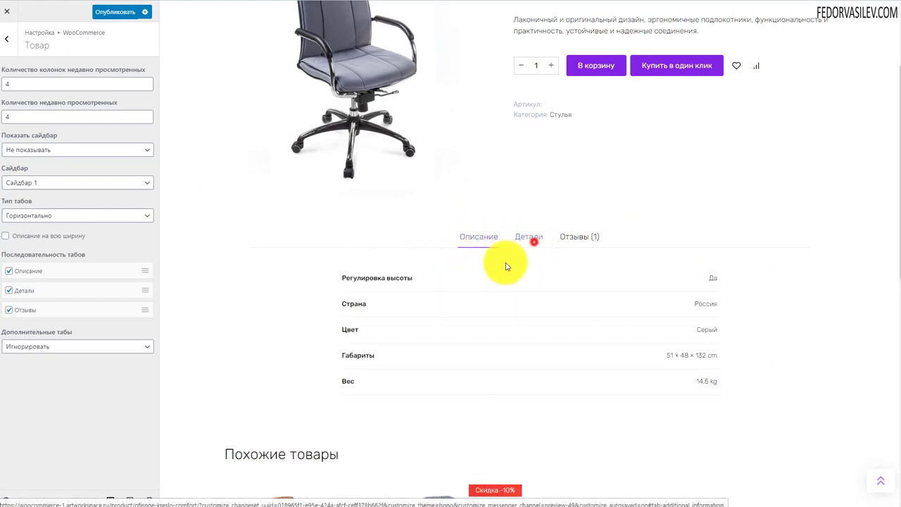
pyautogui.click(579, 239)
pyautogui.click(467, 240)
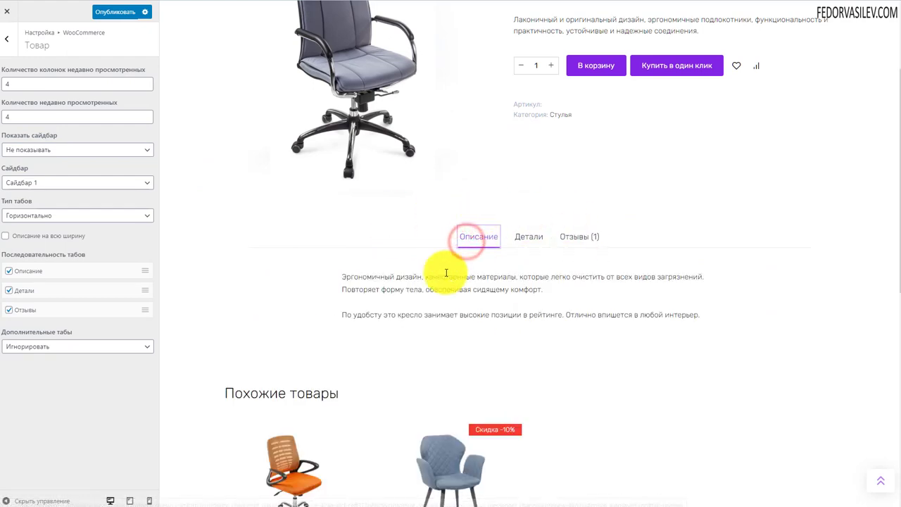
pyautogui.scroll(1, 506, 257)
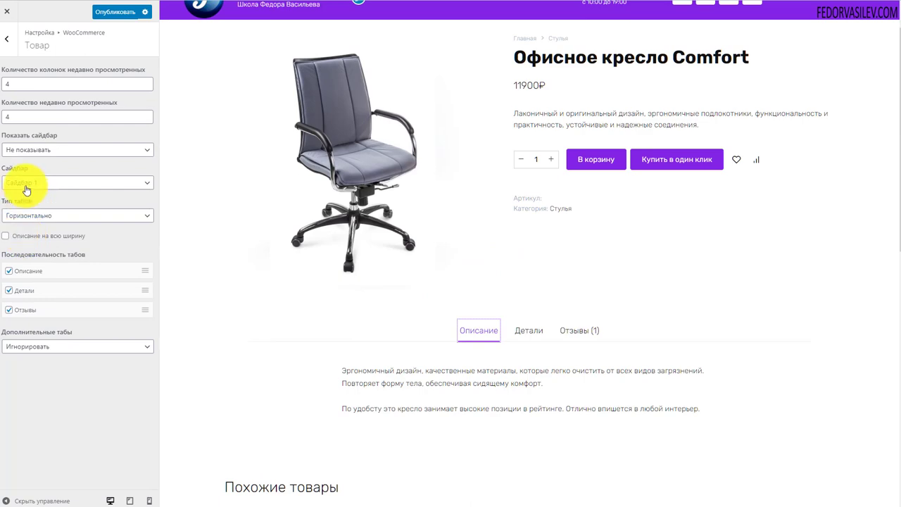
# - Try the Вертикально tab type on the product page, and check the Детали, Отзывы and Описание tabs
pyautogui.click(29, 215)
pyautogui.click(31, 236)
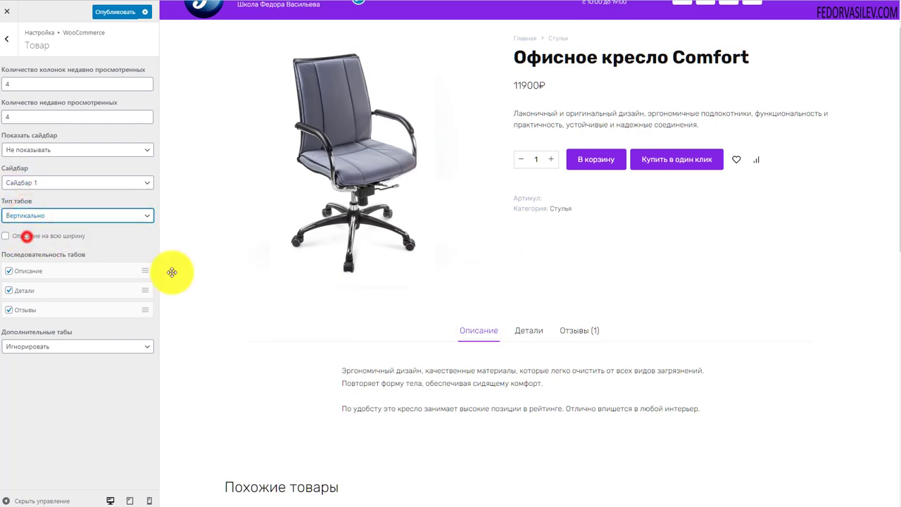
pyautogui.scroll(-1, 223, 252)
pyautogui.click(262, 257)
pyautogui.click(270, 275)
pyautogui.scroll(-2, 420, 278)
pyautogui.scroll(2, 211, 260)
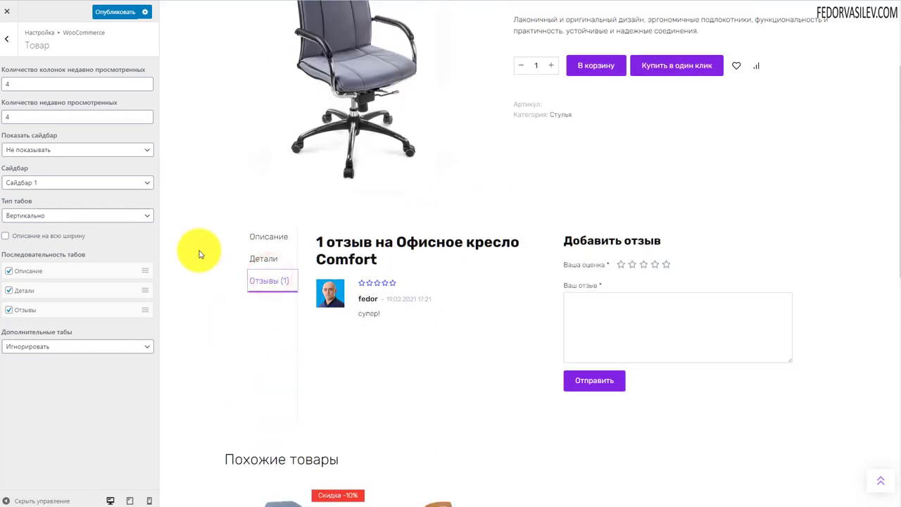
pyautogui.click(247, 236)
# - Try the Последовательно tab type, and review the product's description, details and reviews one below the other
pyautogui.click(27, 217)
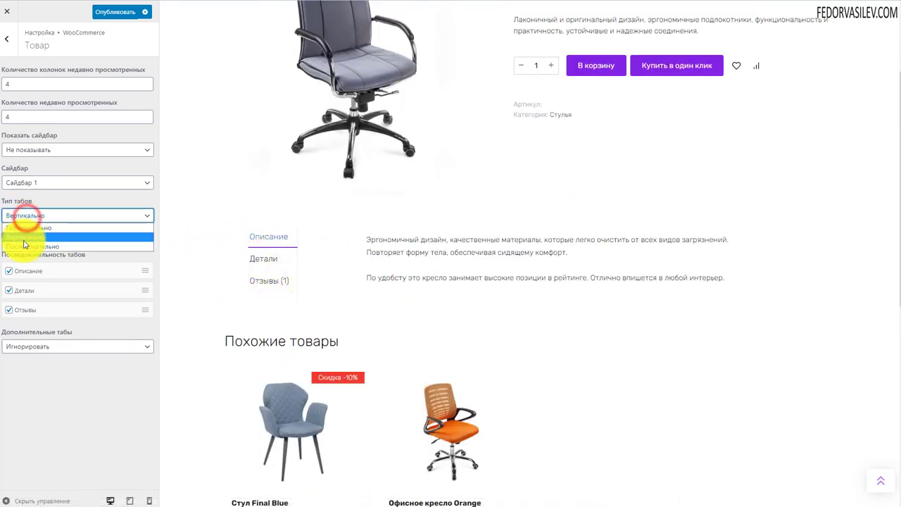
pyautogui.click(23, 249)
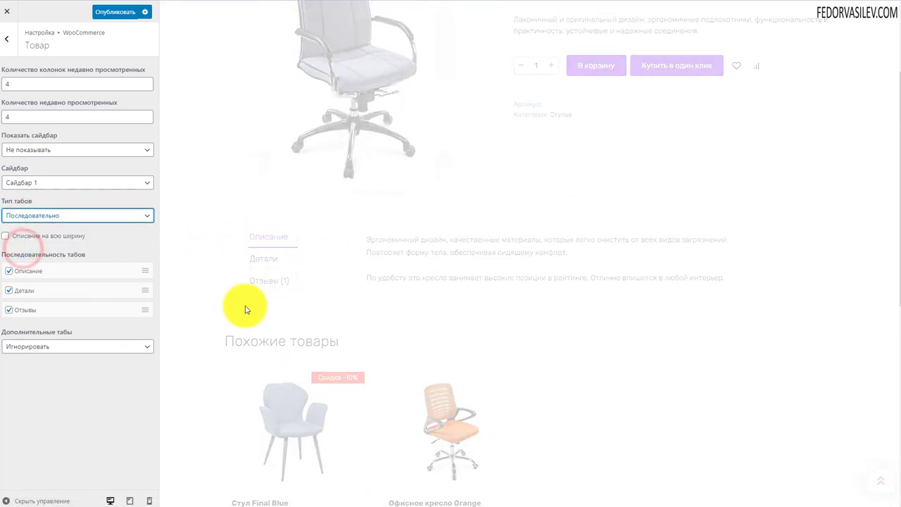
pyautogui.scroll(-5, 352, 345)
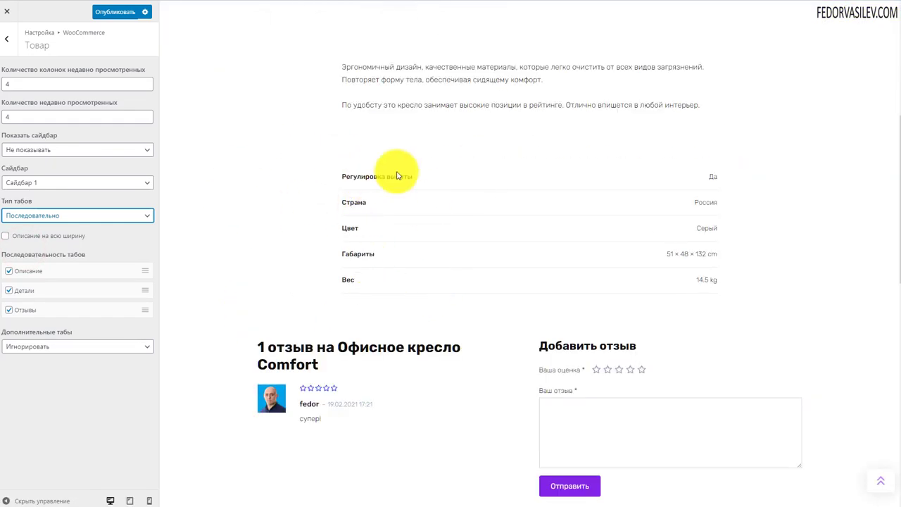
pyautogui.scroll(-1, 426, 184)
pyautogui.scroll(-2, 420, 182)
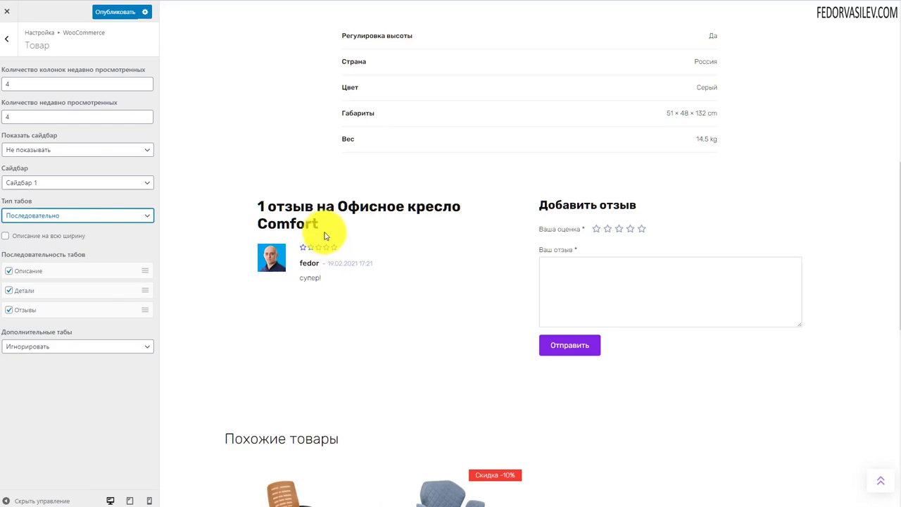
pyautogui.scroll(8, 450, 249)
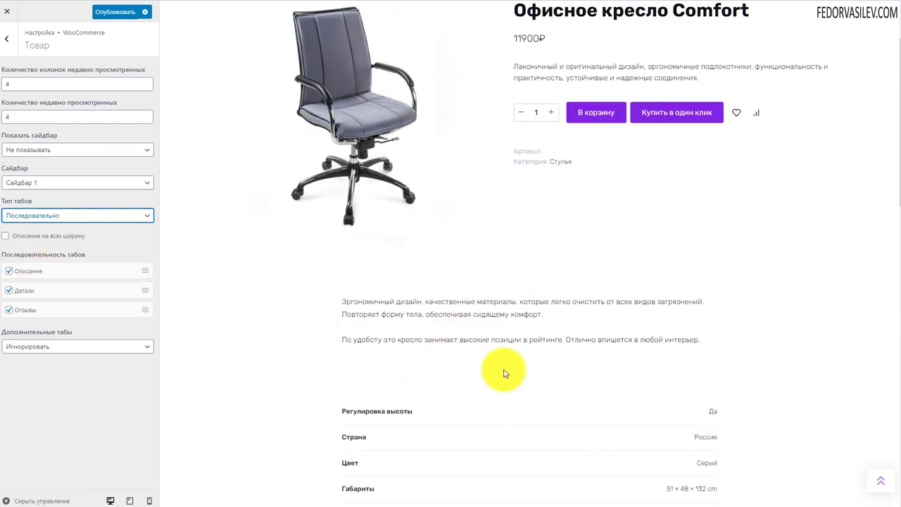
# - Return the product tab type to Горизонтально, and check the Детали and Описание tabs
pyautogui.click(65, 216)
pyautogui.click(39, 228)
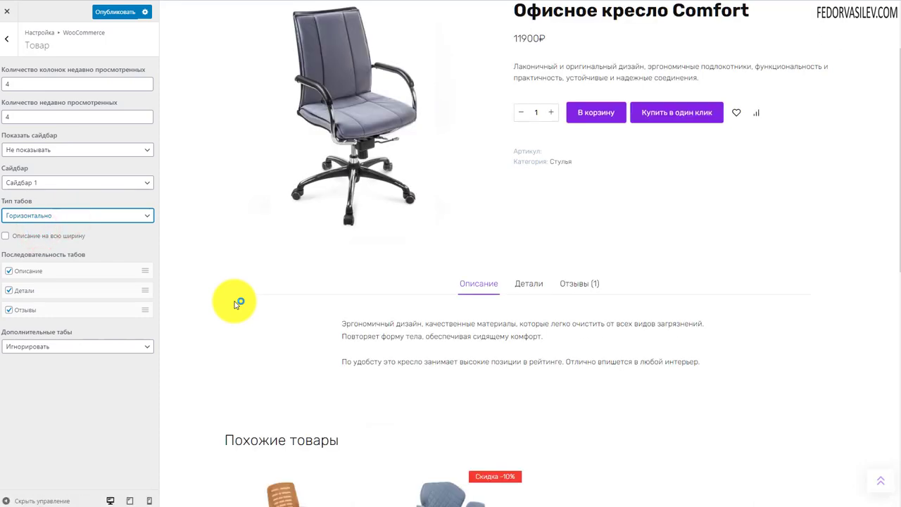
pyautogui.click(529, 283)
pyautogui.click(471, 285)
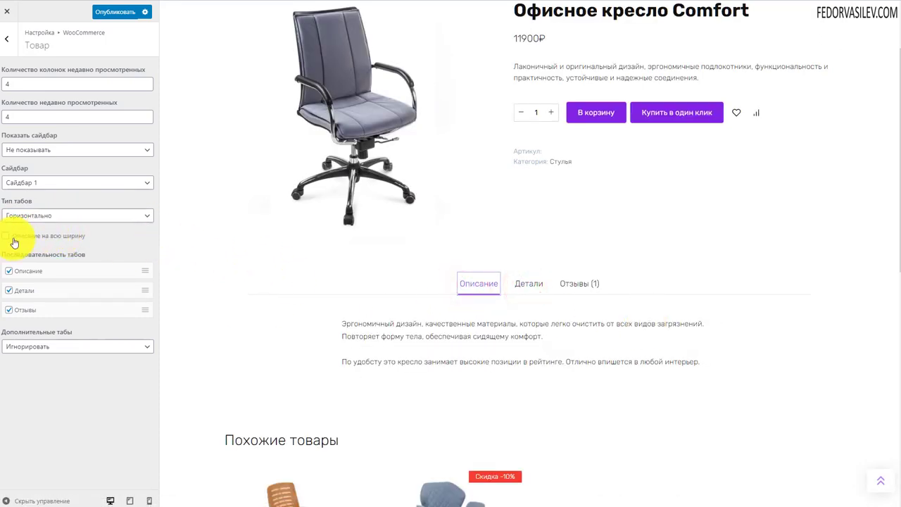
# - Try hiding the Отзывы tab in the product tab sequence, and enable it again
pyautogui.click(8, 311)
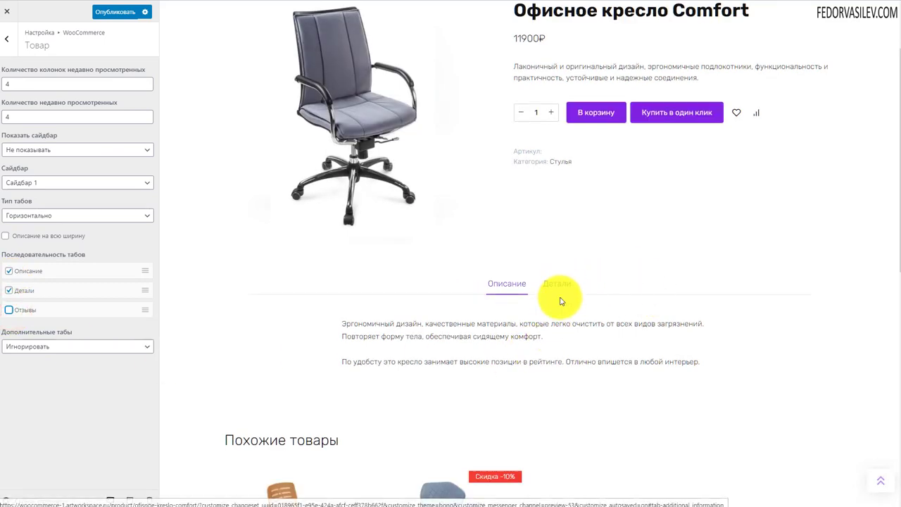
pyautogui.click(9, 311)
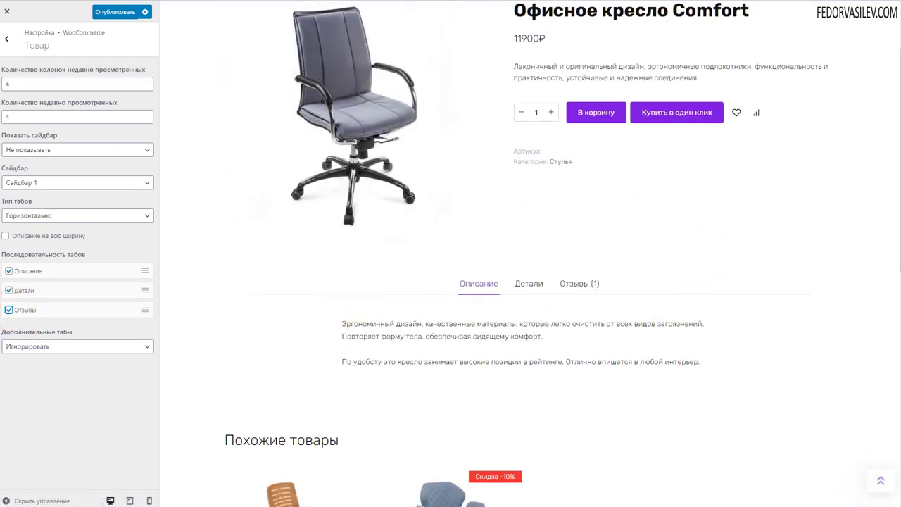
# - Check the Дополнительные табы options for the product page, and publish the customizer changes
pyautogui.click(42, 346)
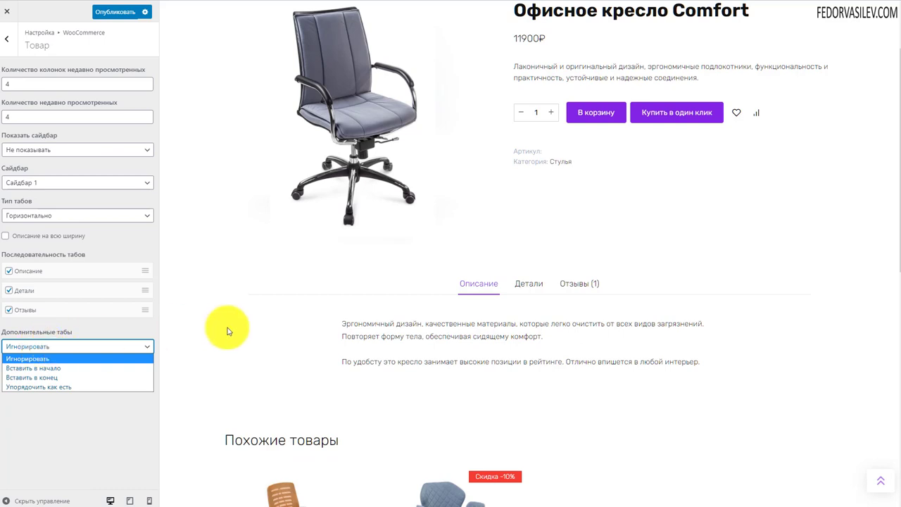
pyautogui.scroll(2, 744, 476)
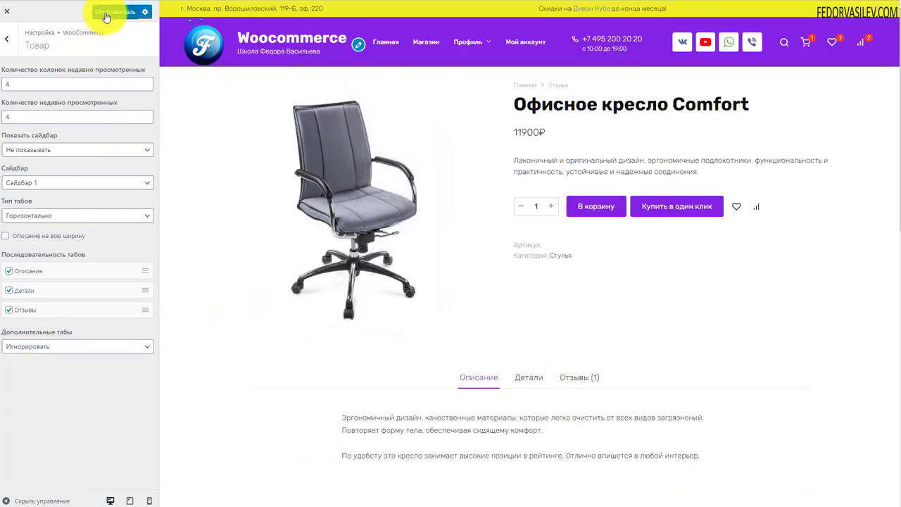
pyautogui.click(112, 12)
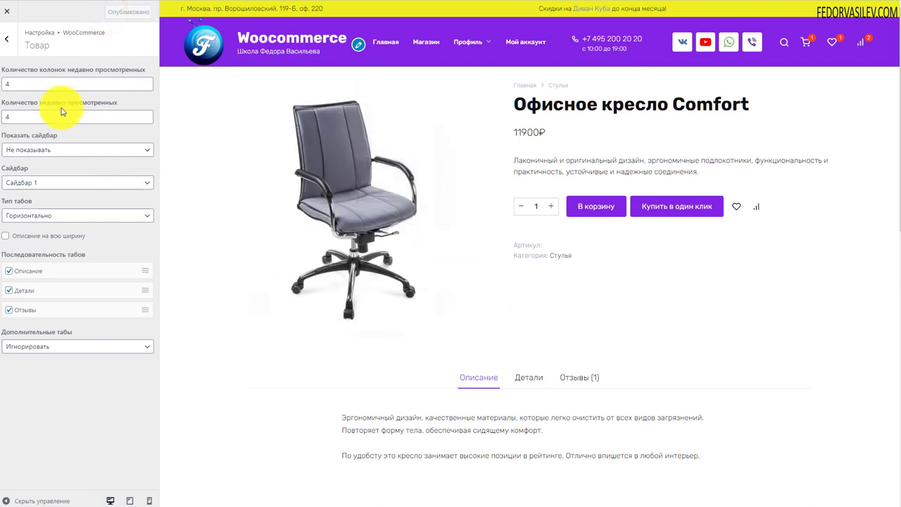
pyautogui.click(10, 43)
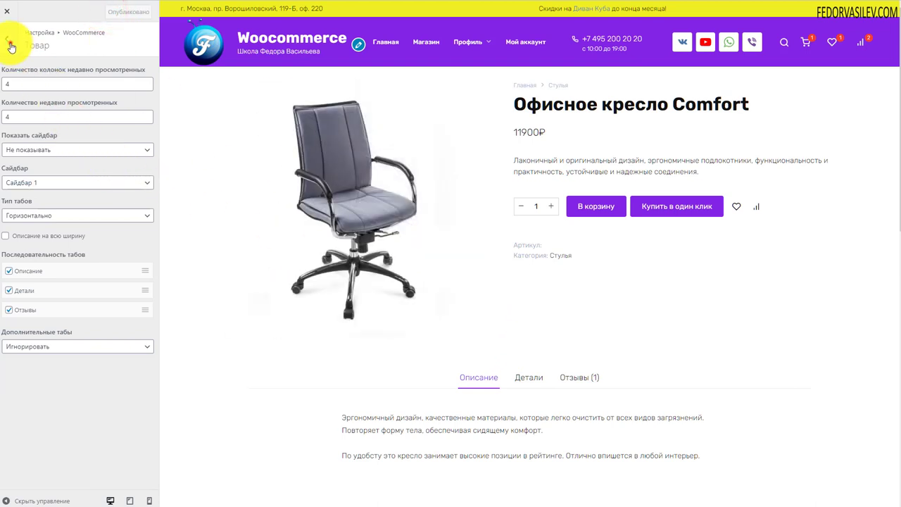
# - Review the card type options under Карточки товаров and the settings under Избранное
pyautogui.click(24, 192)
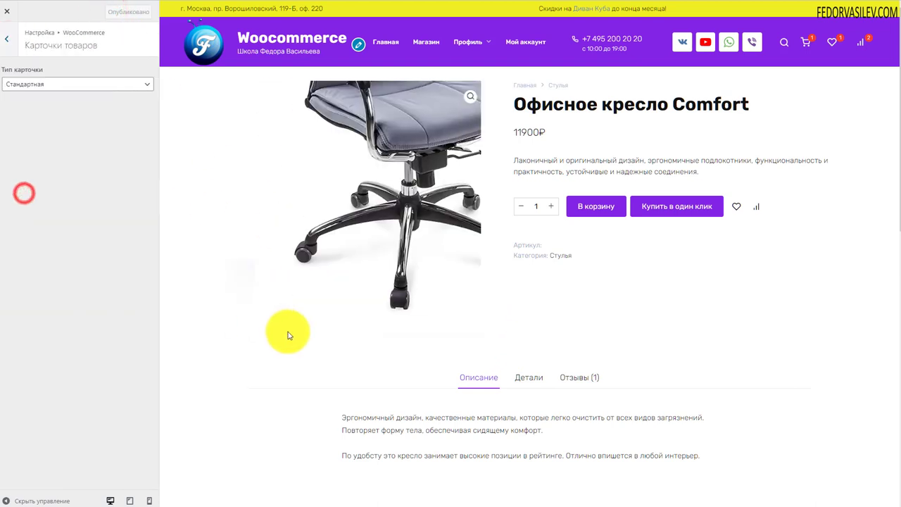
pyautogui.click(119, 85)
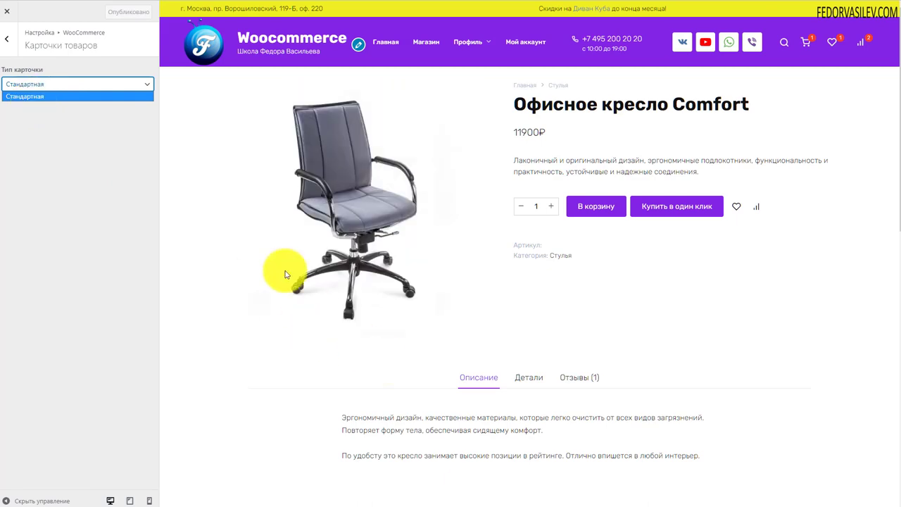
pyautogui.click(31, 97)
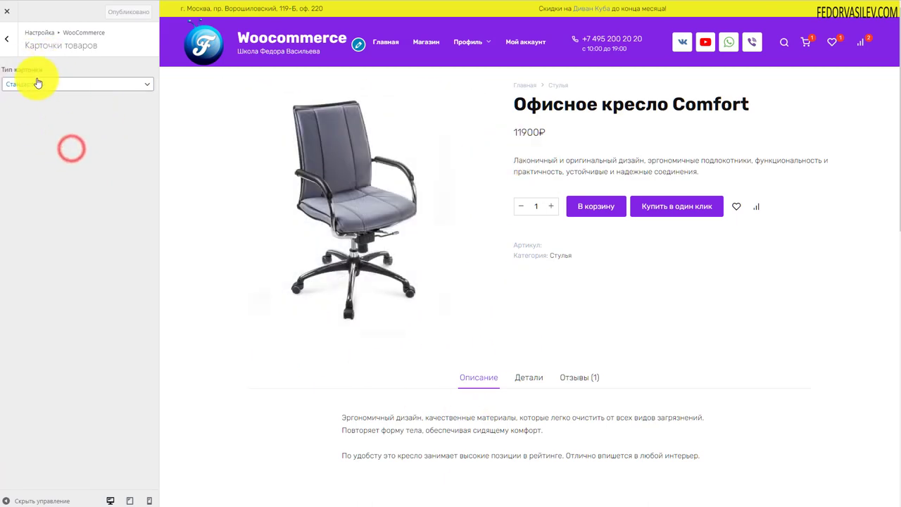
pyautogui.click(7, 39)
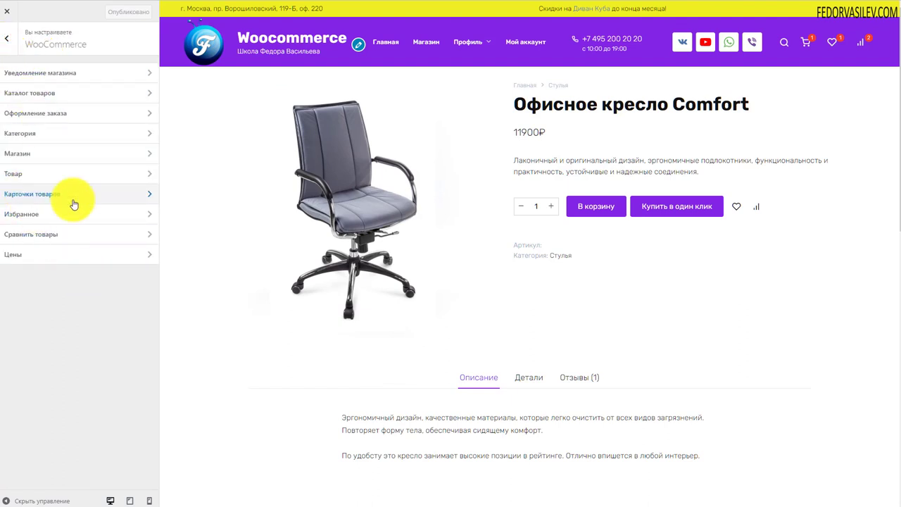
pyautogui.click(25, 217)
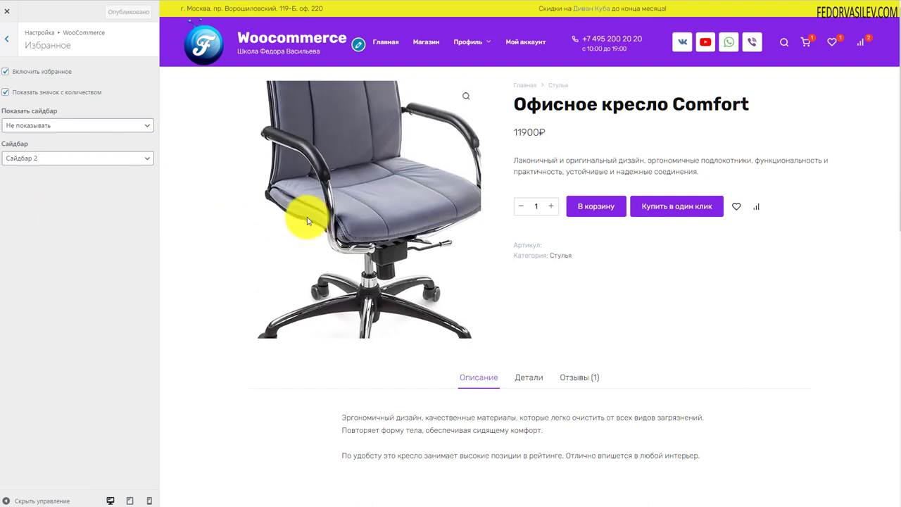
pyautogui.click(6, 38)
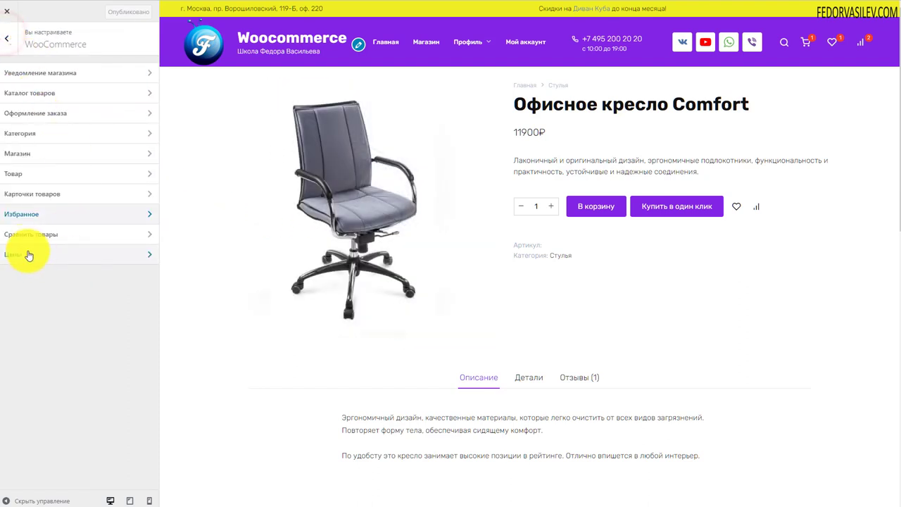
# - In the Сравнить товары settings, try disabling product comparison and hiding the count badge, enabling each again
pyautogui.click(26, 233)
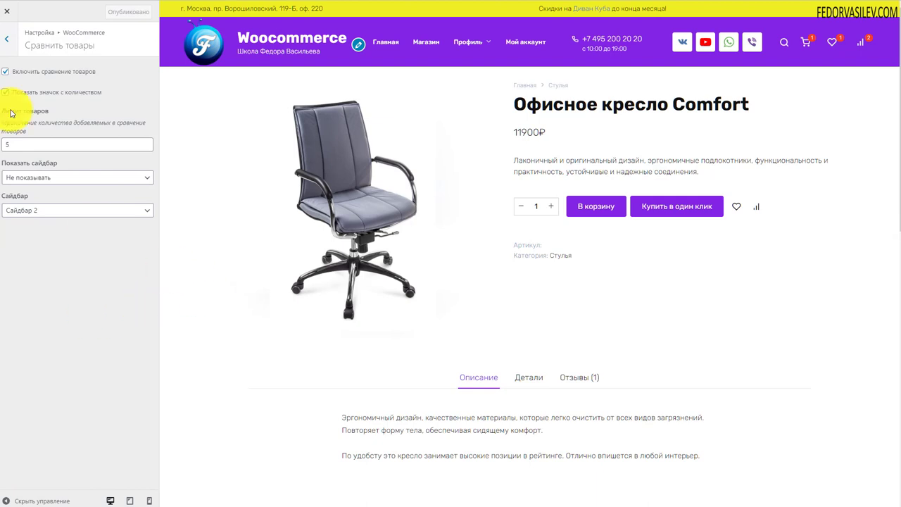
pyautogui.click(5, 73)
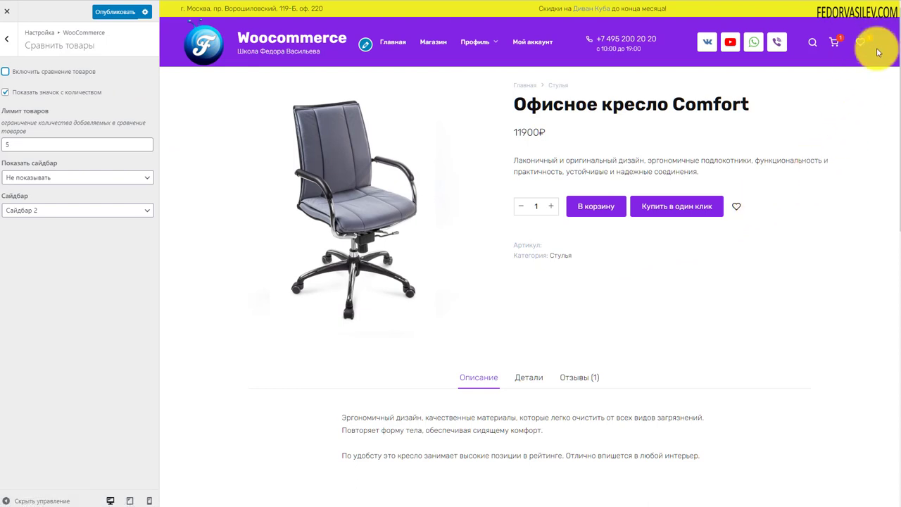
pyautogui.click(5, 72)
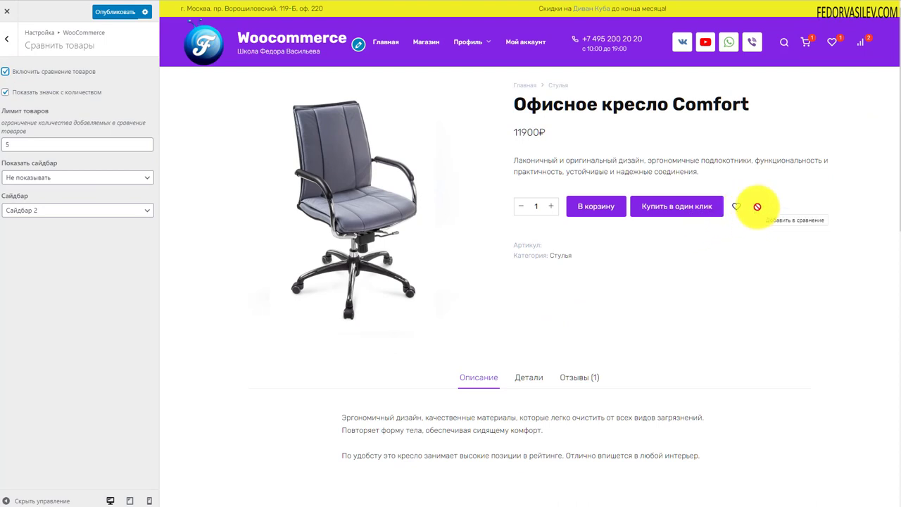
pyautogui.click(865, 43)
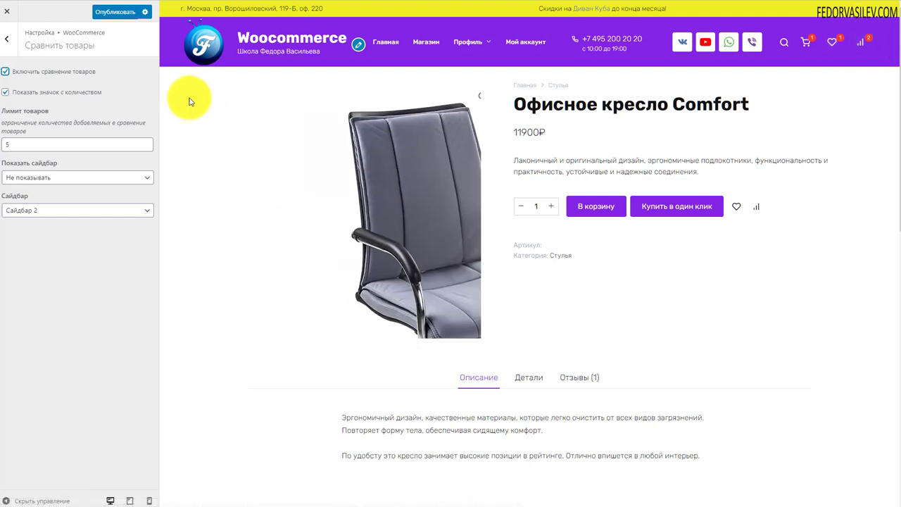
pyautogui.click(5, 91)
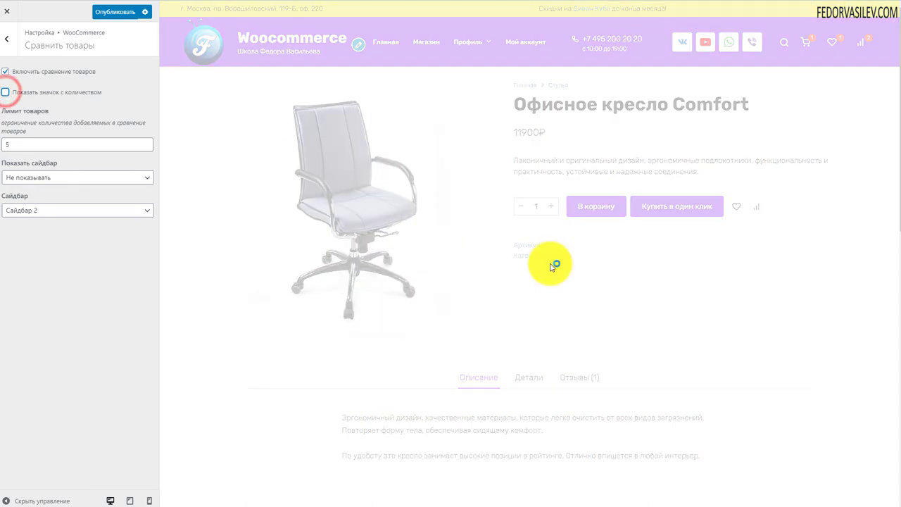
pyautogui.click(871, 39)
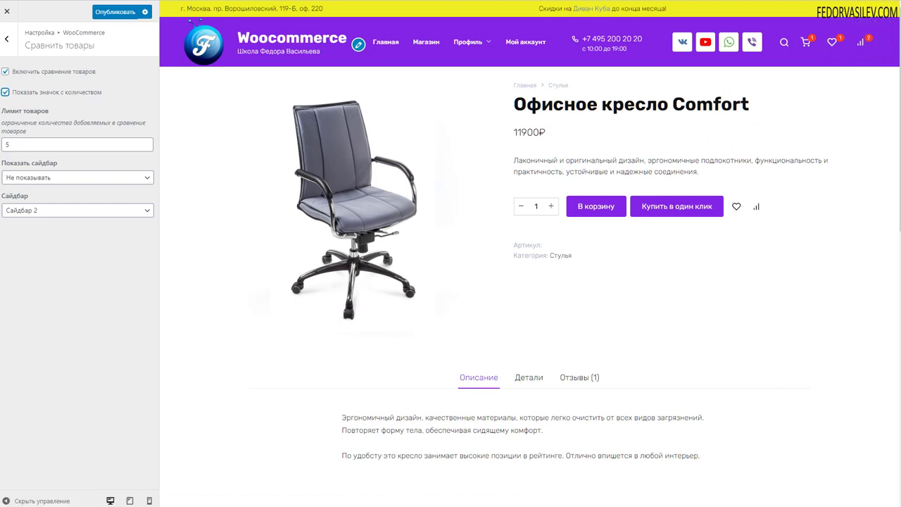
# - Check the Лимит товаров field and the Сайдбар choices in the comparison settings
pyautogui.click(56, 143)
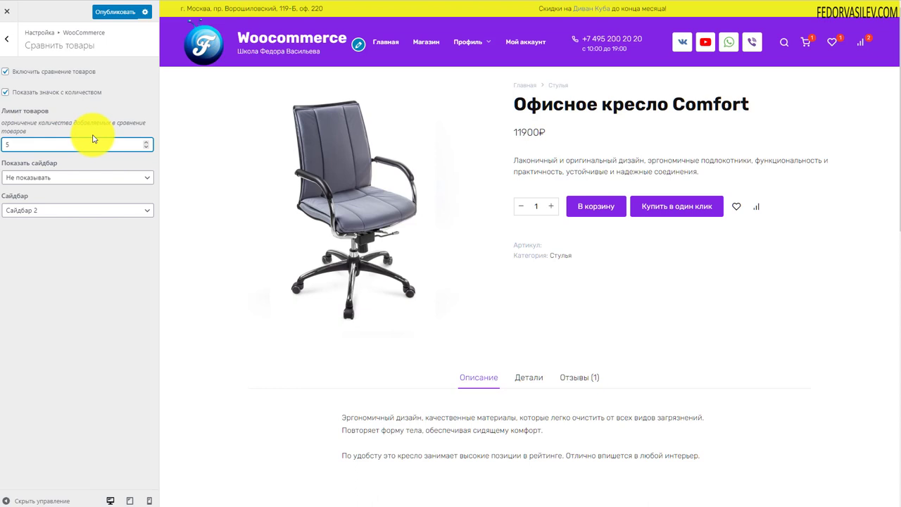
pyautogui.doubleClick(27, 144)
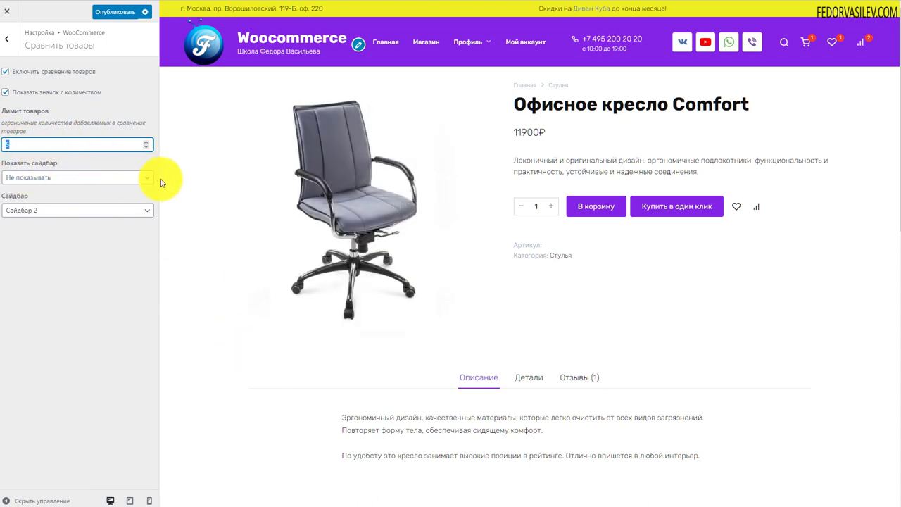
pyautogui.click(42, 213)
pyautogui.click(43, 231)
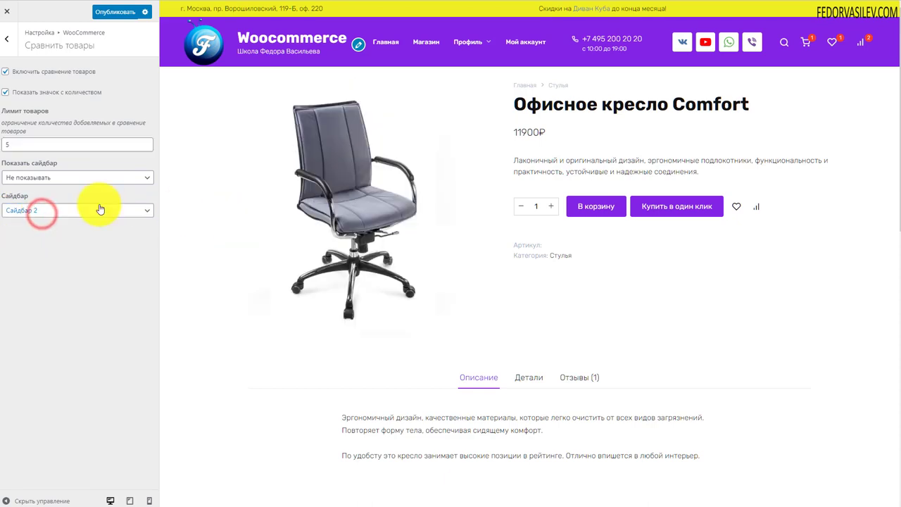
# - Publish the comparison settings, and review the Сравнить товары page on the storefront
pyautogui.click(99, 13)
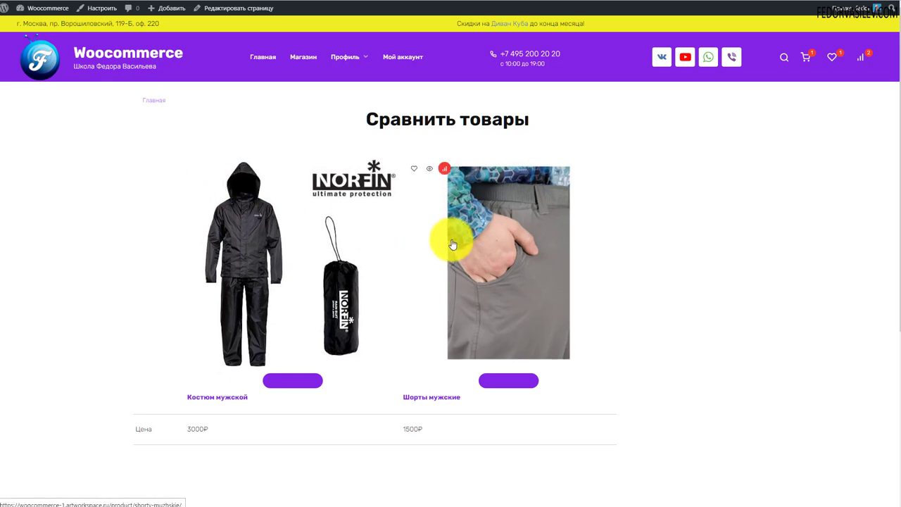
pyautogui.scroll(-3, 366, 281)
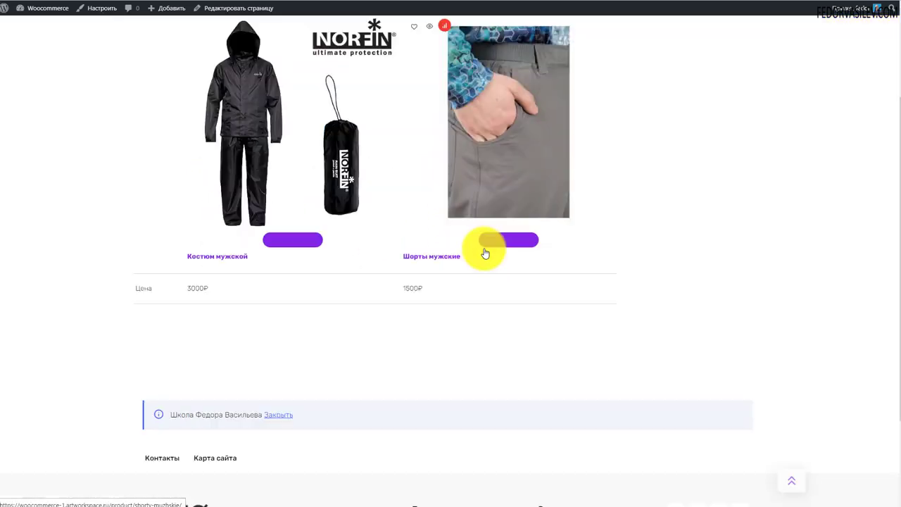
pyautogui.scroll(2, 436, 211)
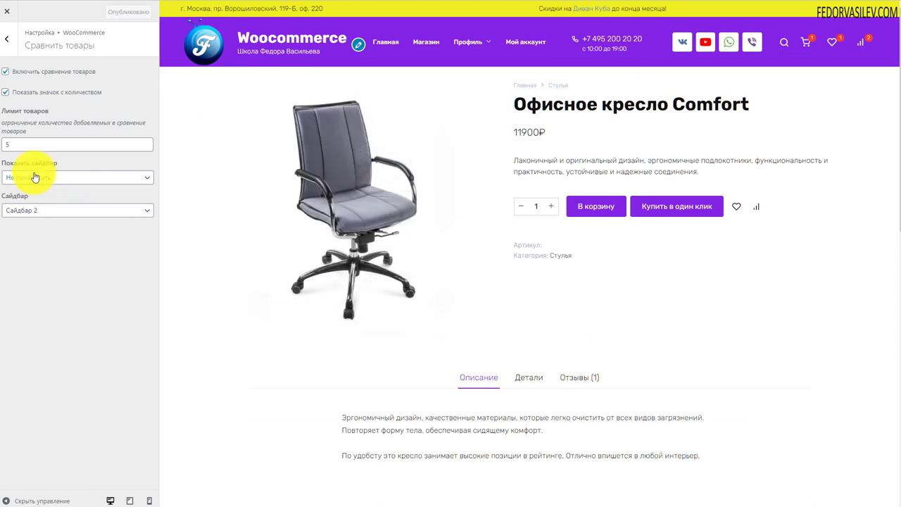
# - Show Сайдбар 1 on the comparison page with the Справа placement, and publish the change
pyautogui.click(34, 176)
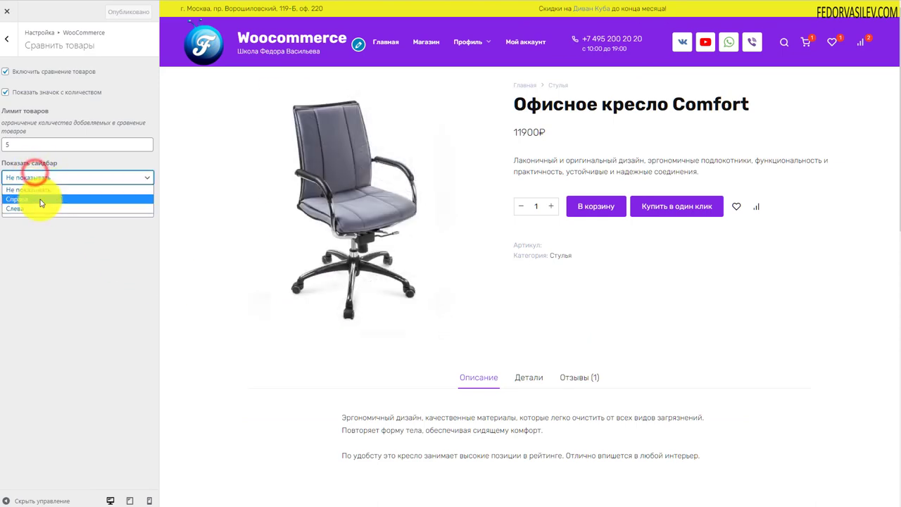
pyautogui.click(36, 194)
pyautogui.click(34, 210)
pyautogui.click(28, 222)
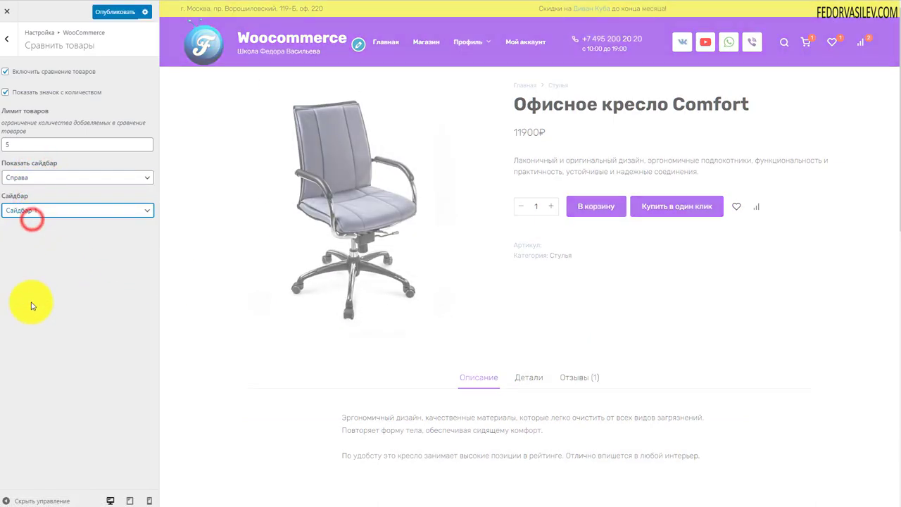
pyautogui.click(102, 14)
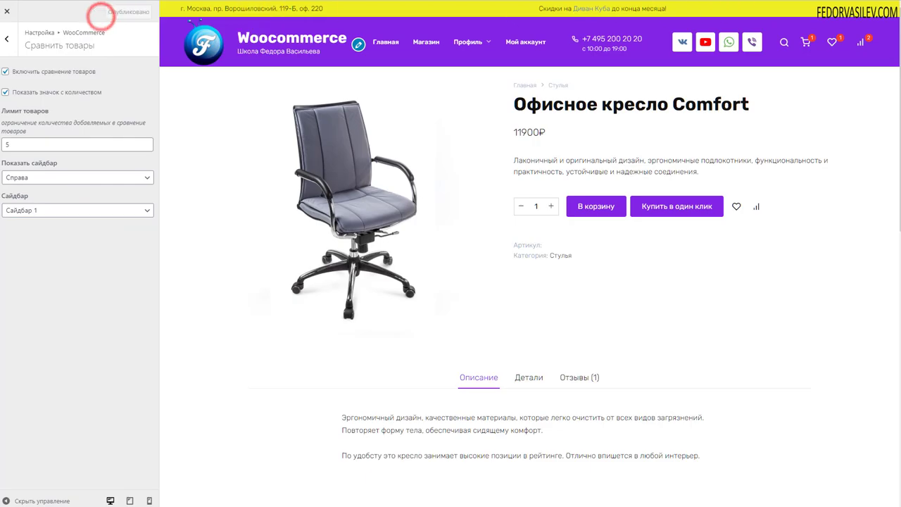
# - Check the storefront's Сравнить товары page for the newly published sidebar
pyautogui.click(7, 12)
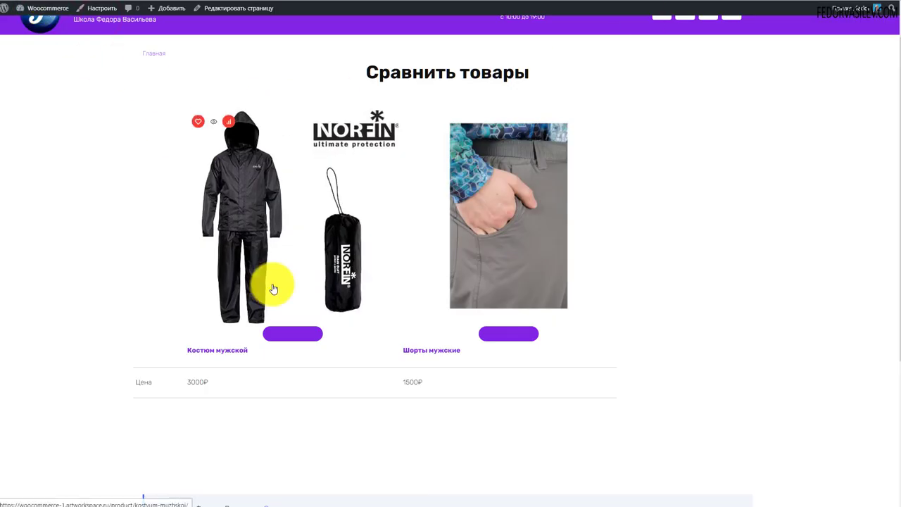
pyautogui.scroll(-2, 675, 331)
pyautogui.scroll(2, 700, 411)
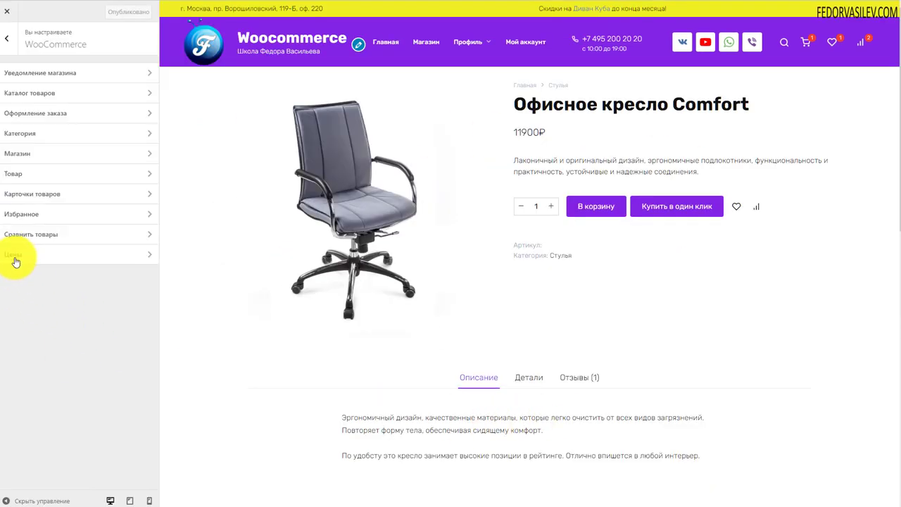
# - Review the Цены settings for the variable product price, the default sale text and the sale price format
pyautogui.click(15, 257)
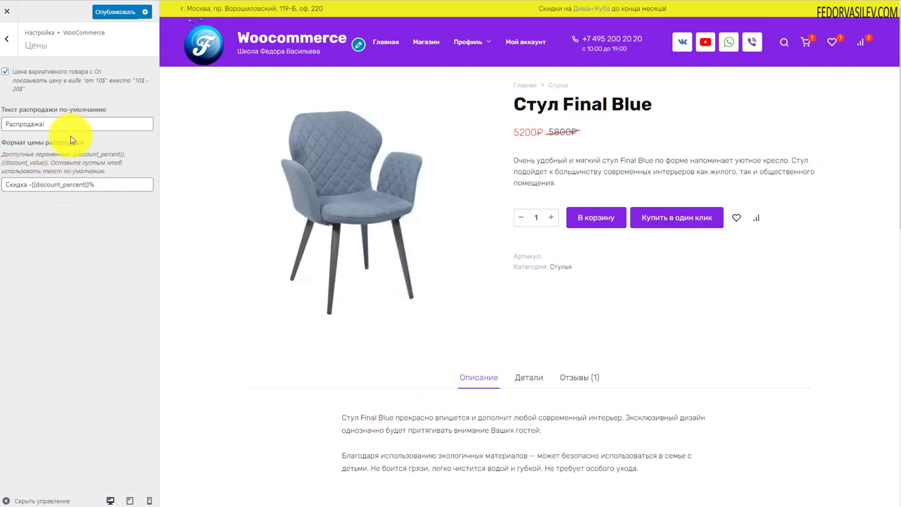
pyautogui.doubleClick(28, 124)
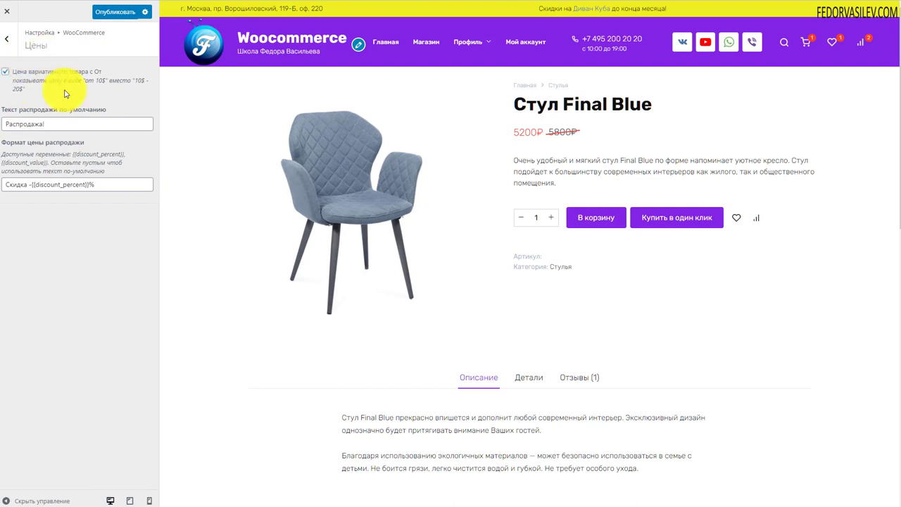
pyautogui.click(5, 43)
pyautogui.click(7, 41)
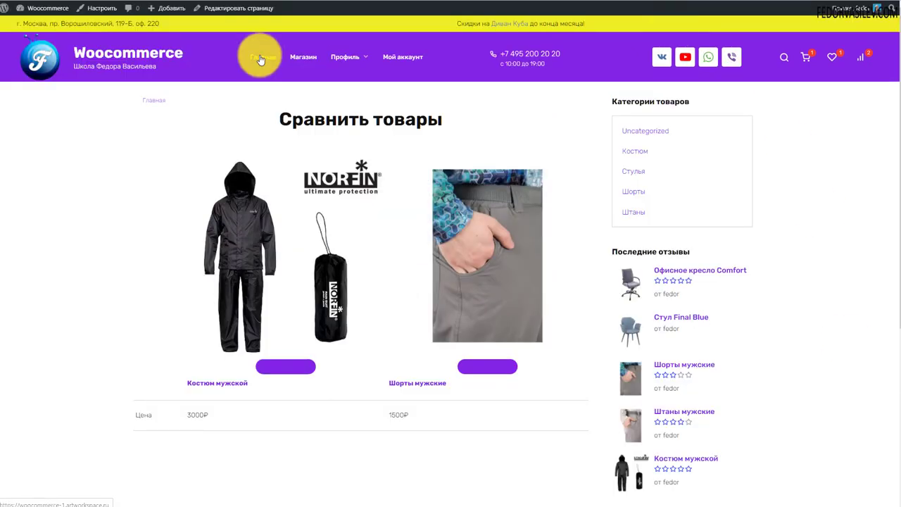
# - Review the storefront home page from the banner slider through the chairs and clothing categories to the footer
pyautogui.click(260, 55)
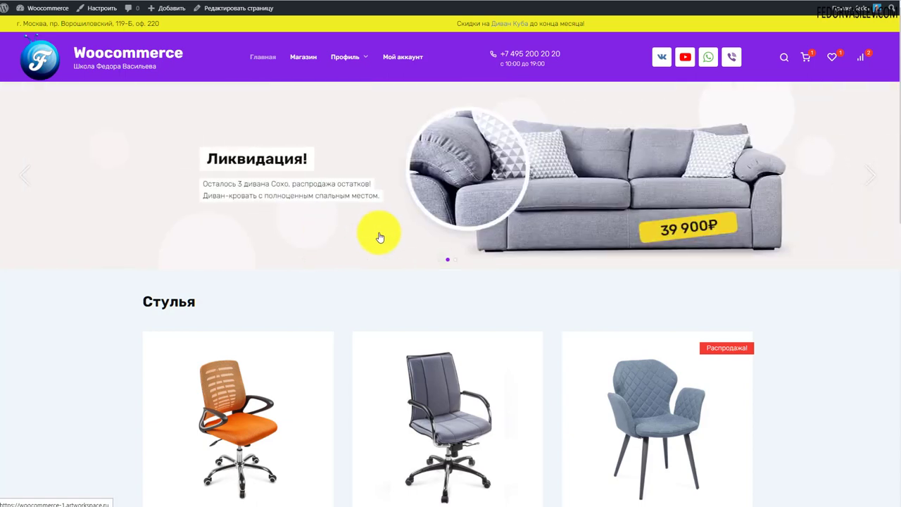
pyautogui.scroll(-3, 392, 224)
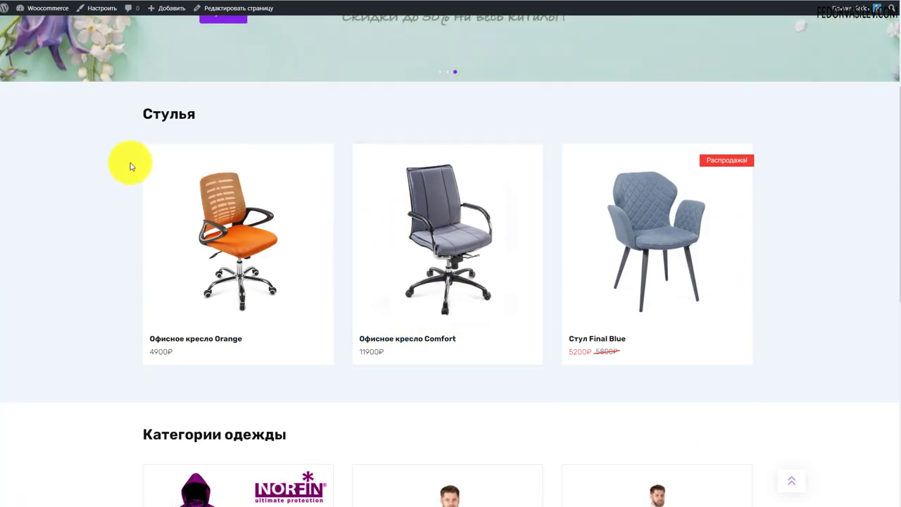
pyautogui.scroll(-3, 137, 115)
pyautogui.scroll(-3, 138, 118)
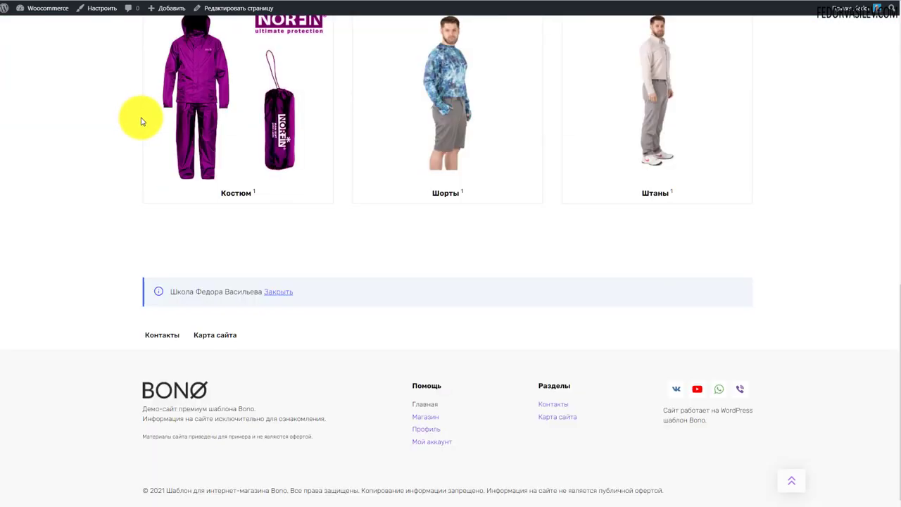
pyautogui.scroll(7, 171, 143)
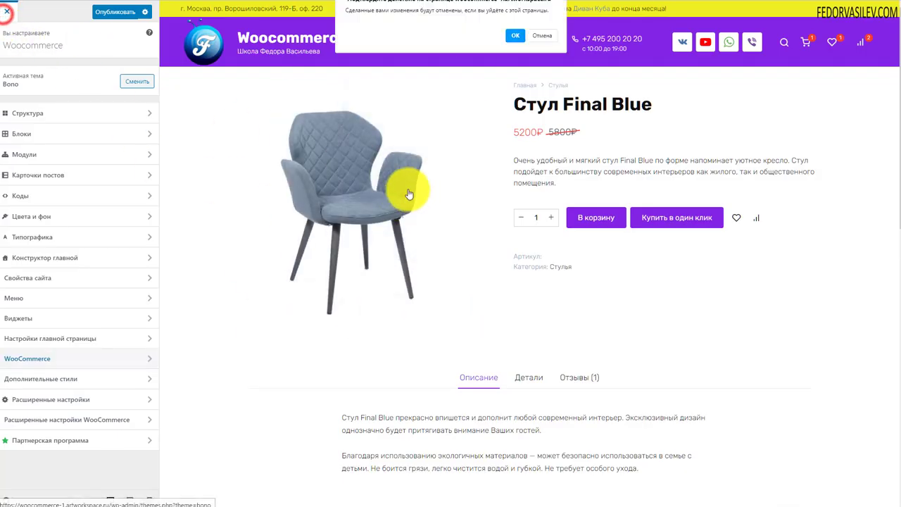
# - Leave the customizer for the Bono theme details, discarding the unsaved changes
pyautogui.click(513, 34)
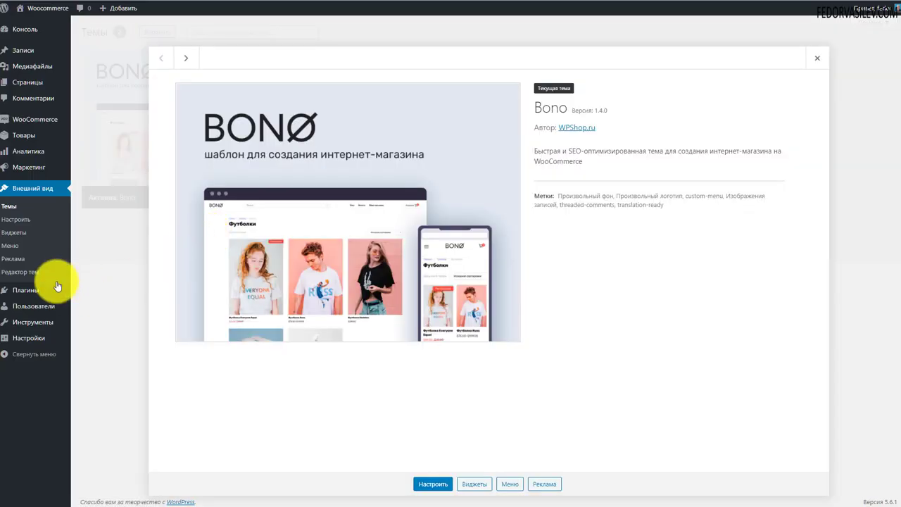
# - Open the Настройки чтения page and review which pages can be chosen as Главная страница
pyautogui.moveTo(43, 344)
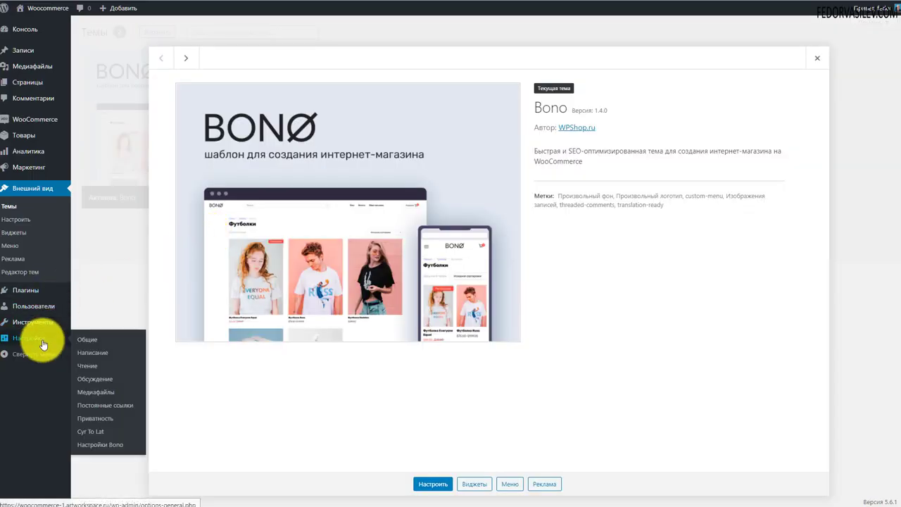
pyautogui.click(42, 344)
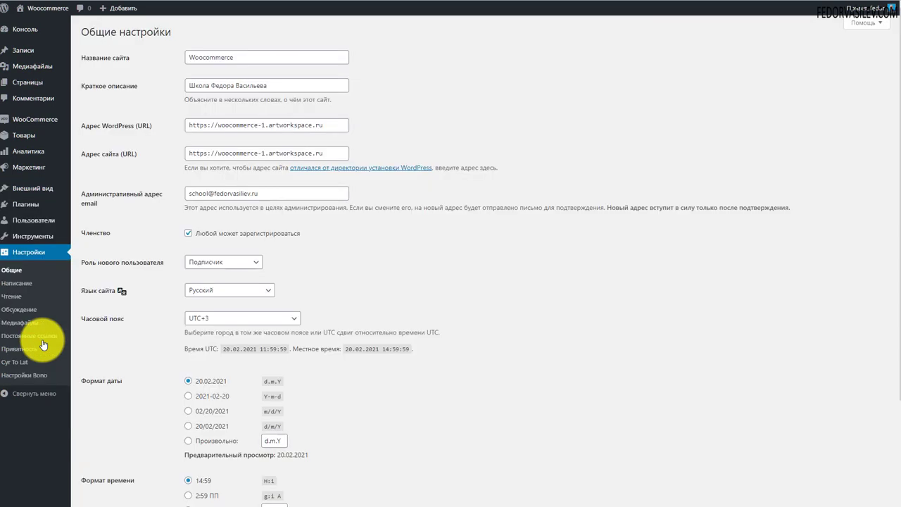
pyautogui.click(14, 296)
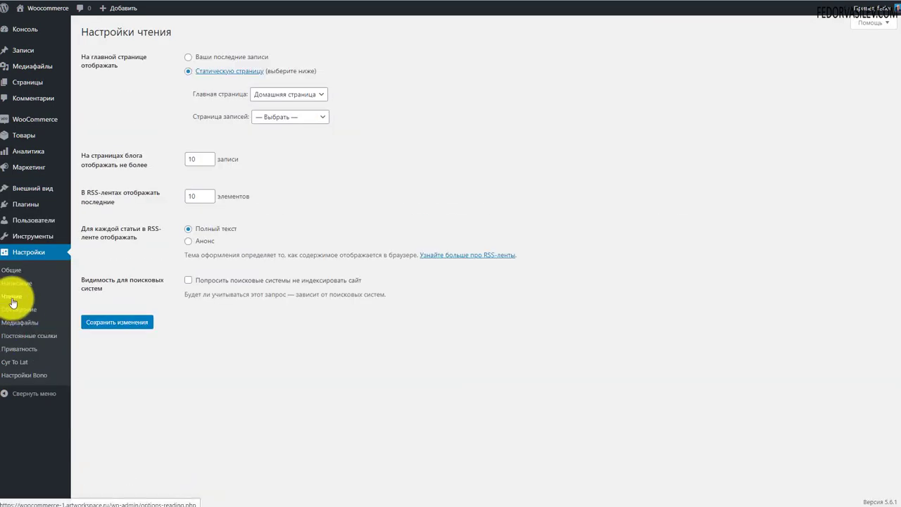
pyautogui.click(270, 91)
pyautogui.click(439, 96)
pyautogui.click(316, 100)
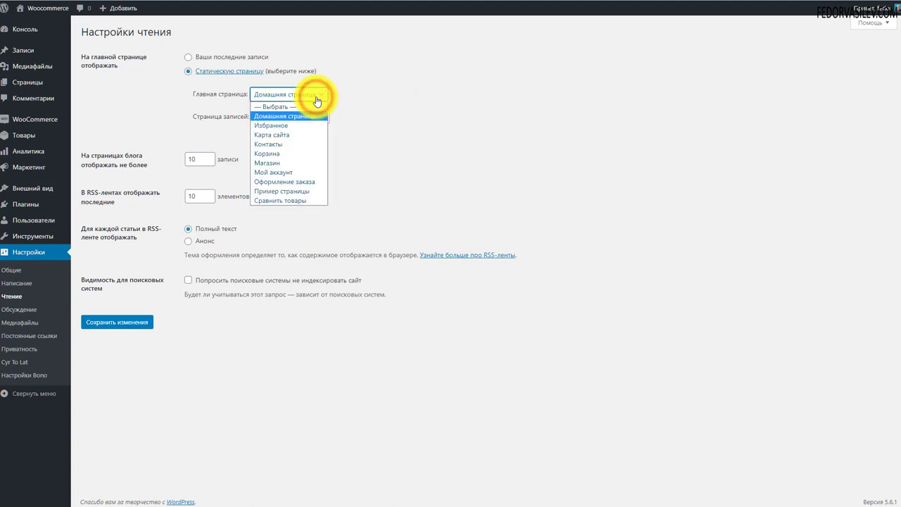
pyautogui.click(400, 95)
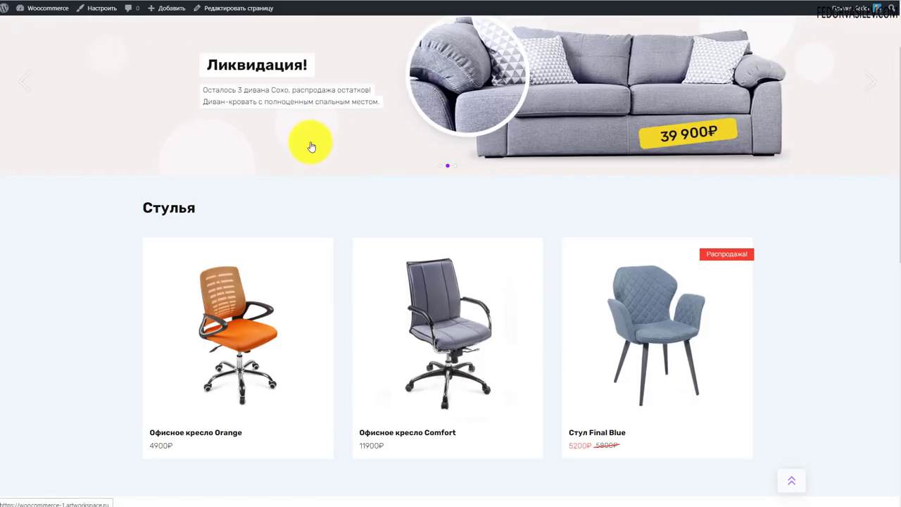
# - Look over the storefront home page and check it against the Главная страница choice in the reading settings
pyautogui.scroll(1, 312, 145)
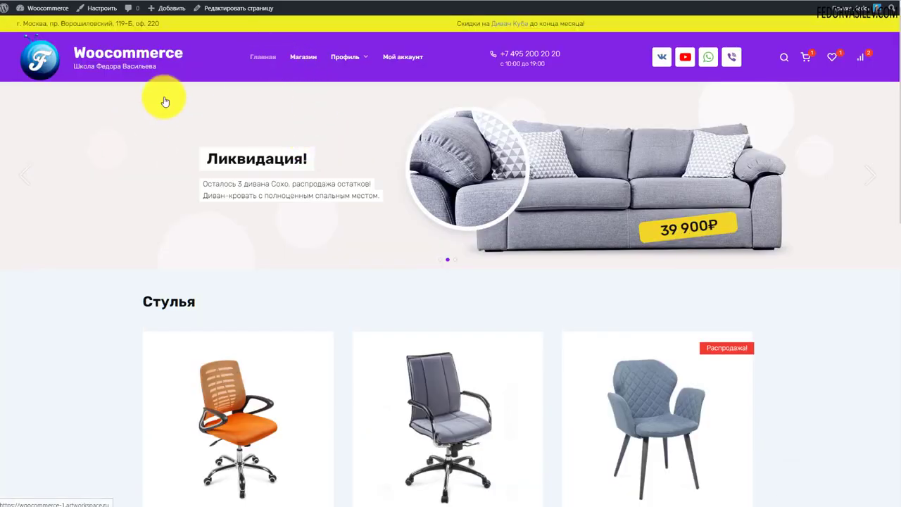
pyautogui.scroll(-8, 141, 177)
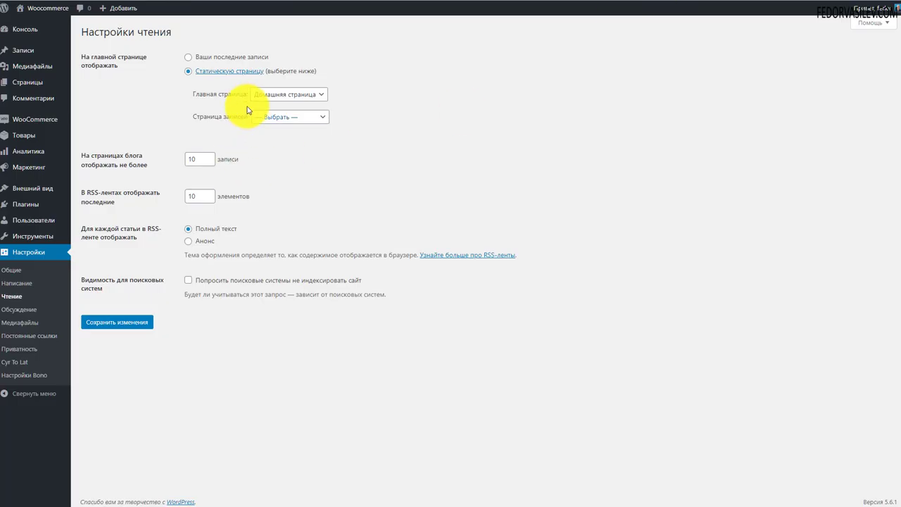
pyautogui.click(285, 95)
pyautogui.click(443, 94)
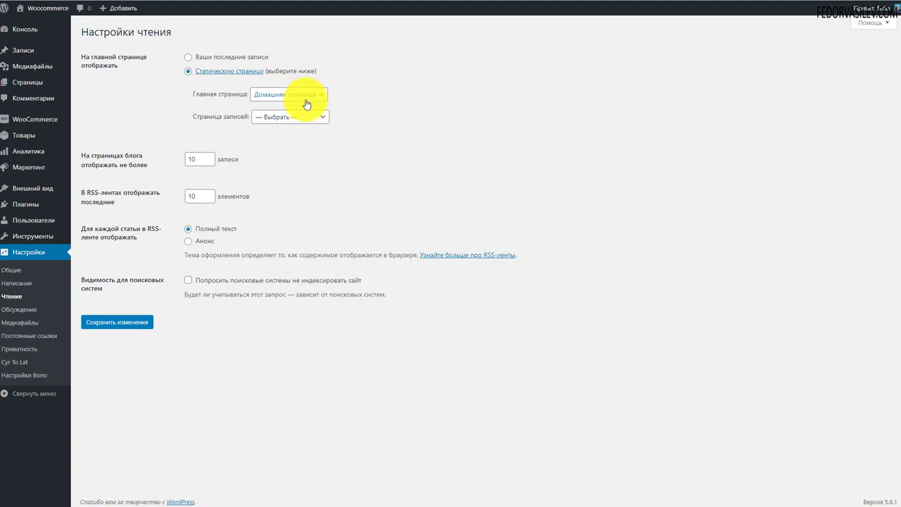
# - Open the customizer's Конструктор главной section and dismiss the autosave notice
pyautogui.moveTo(30, 197)
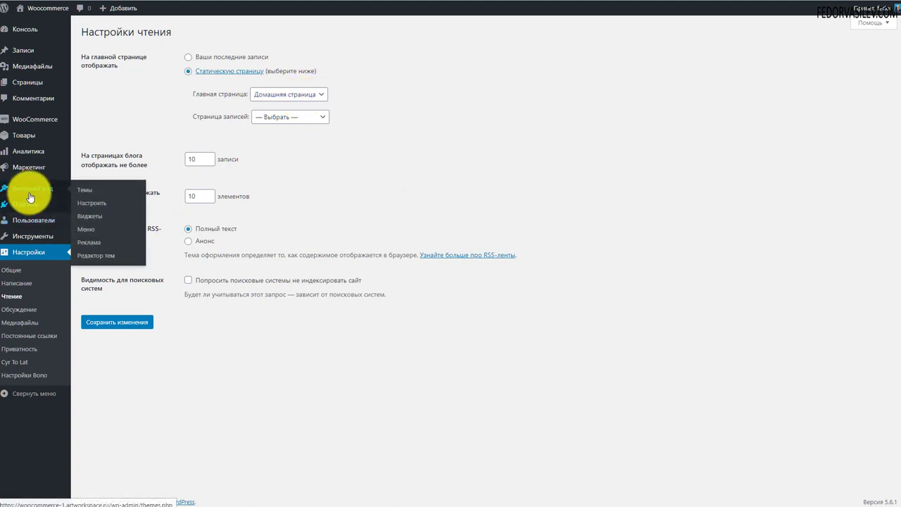
pyautogui.click(87, 205)
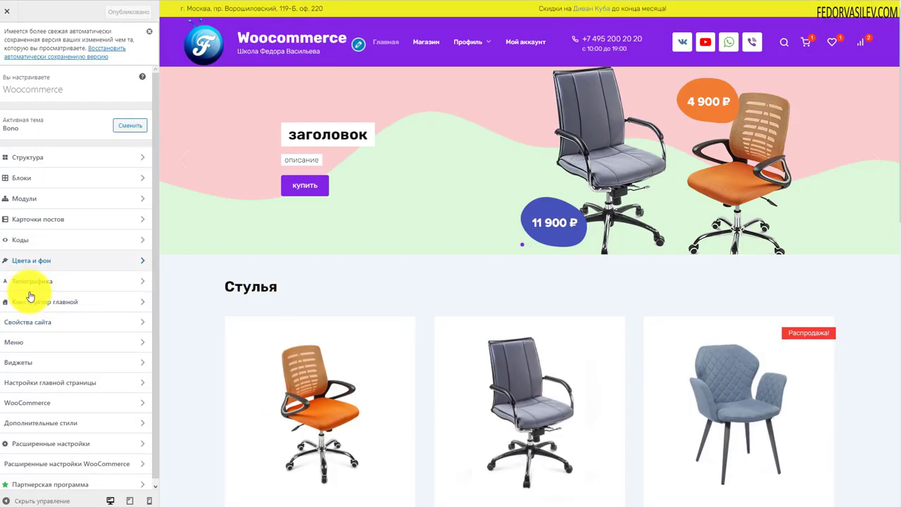
pyautogui.click(30, 299)
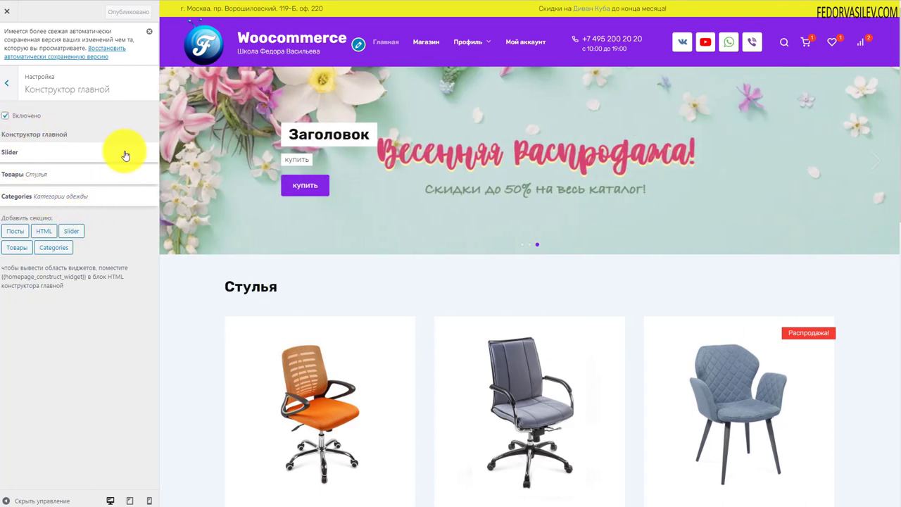
pyautogui.click(148, 33)
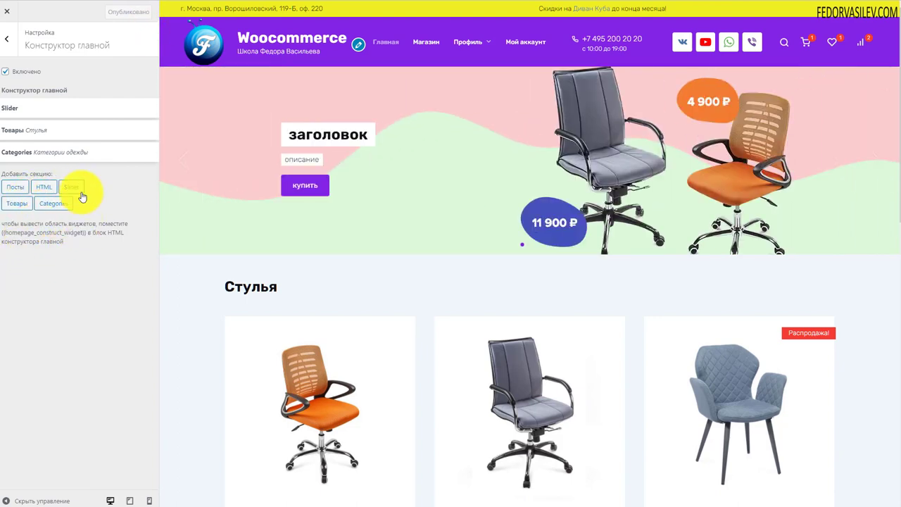
# - Expand the home page's Slider section and set Количество слайдов to 1, keeping На всю ширину enabled
pyautogui.click(4, 109)
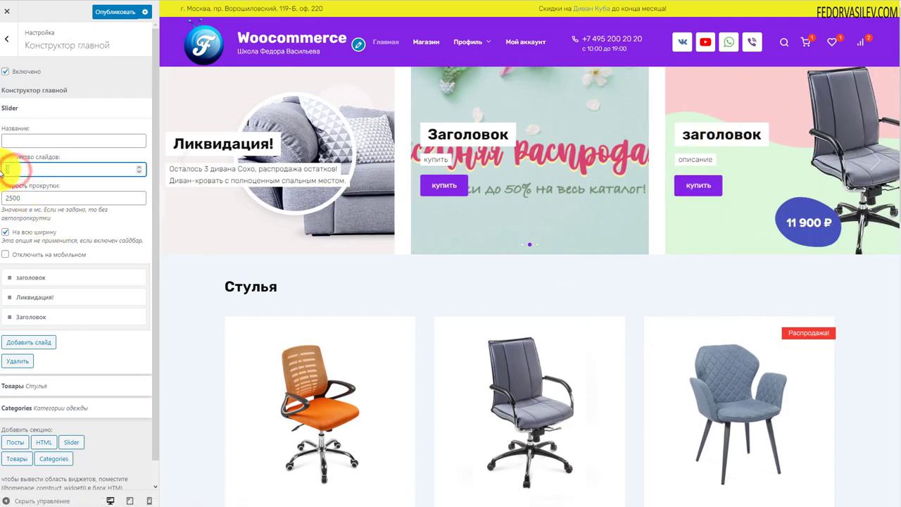
pyautogui.write('1')
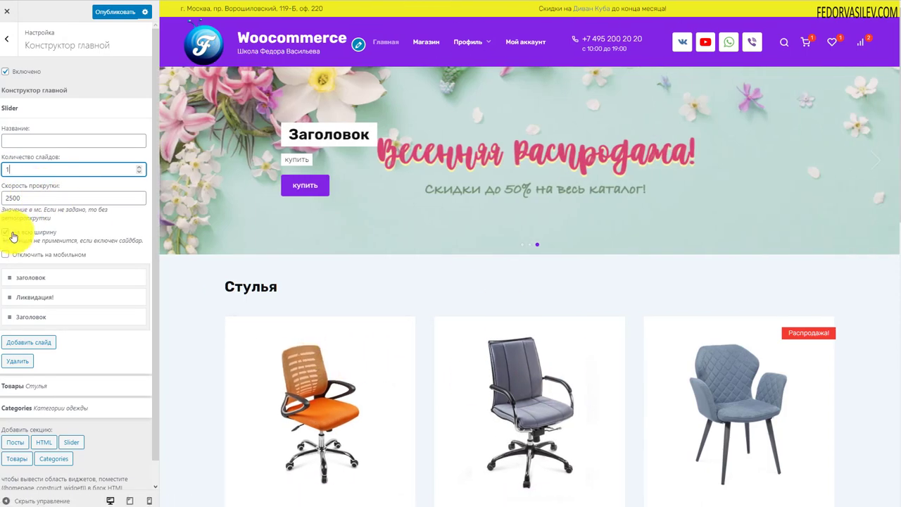
pyautogui.click(6, 233)
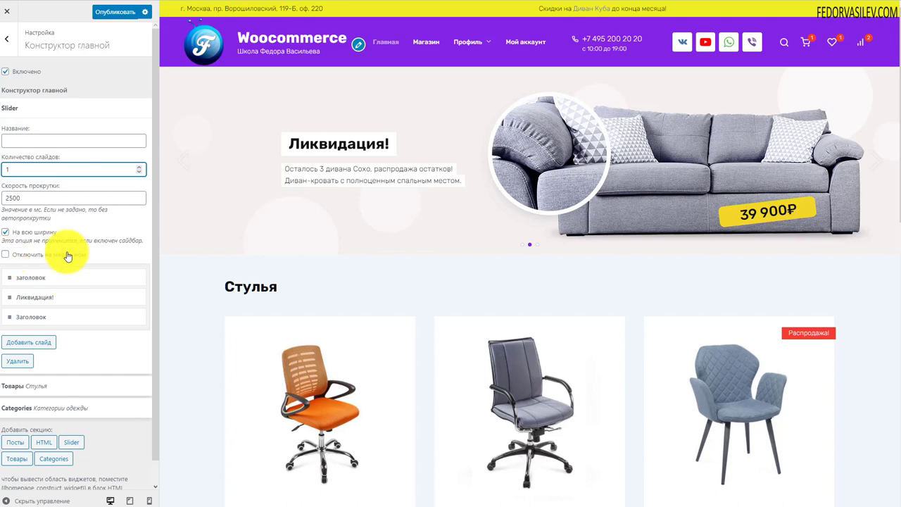
# - Expand the first slide's settings and review its Тип options, keeping Медиа
pyautogui.scroll(-1, 67, 240)
pyautogui.click(28, 254)
pyautogui.scroll(-2, 71, 197)
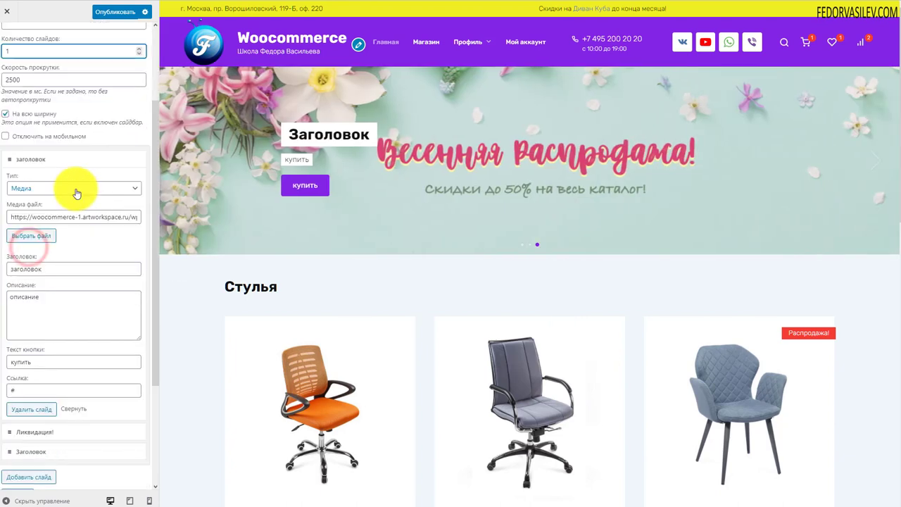
pyautogui.click(28, 188)
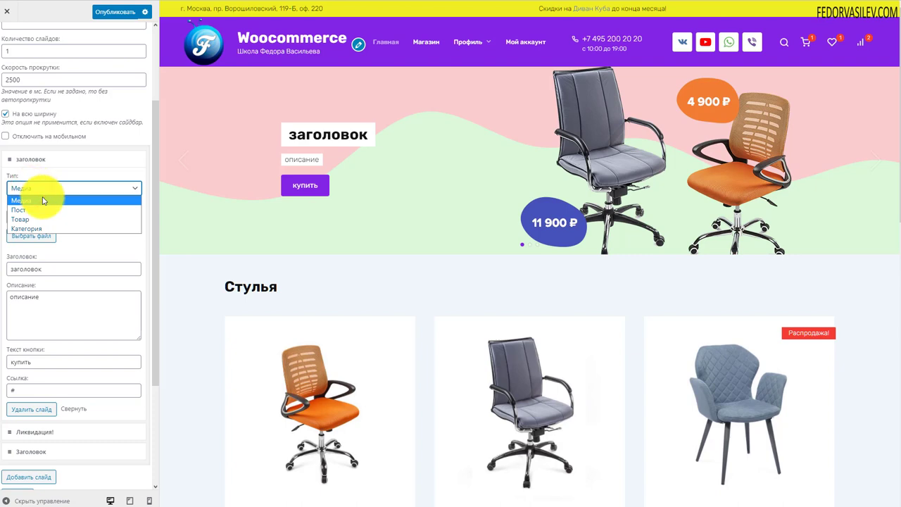
pyautogui.click(42, 200)
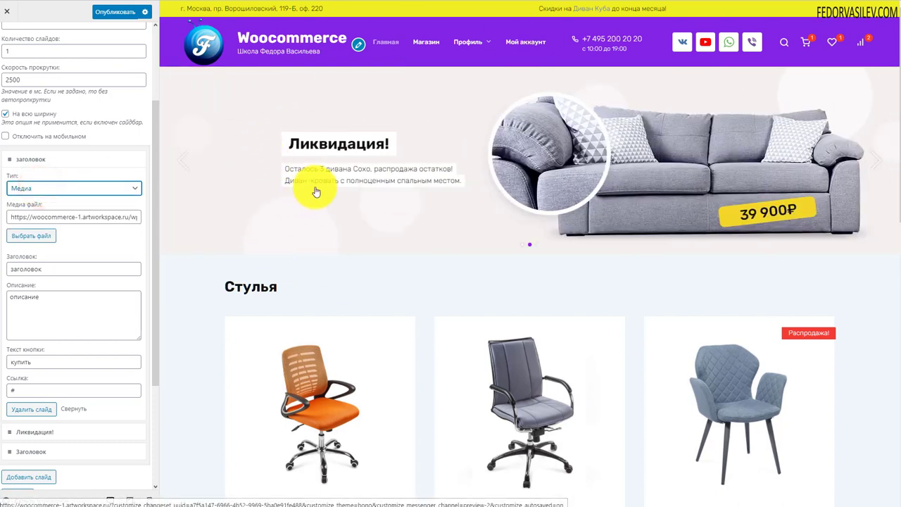
# - Review the first slide's title, description, button text, link and type options, and collapse it
pyautogui.moveTo(20, 267); pyautogui.dragTo(17, 304)
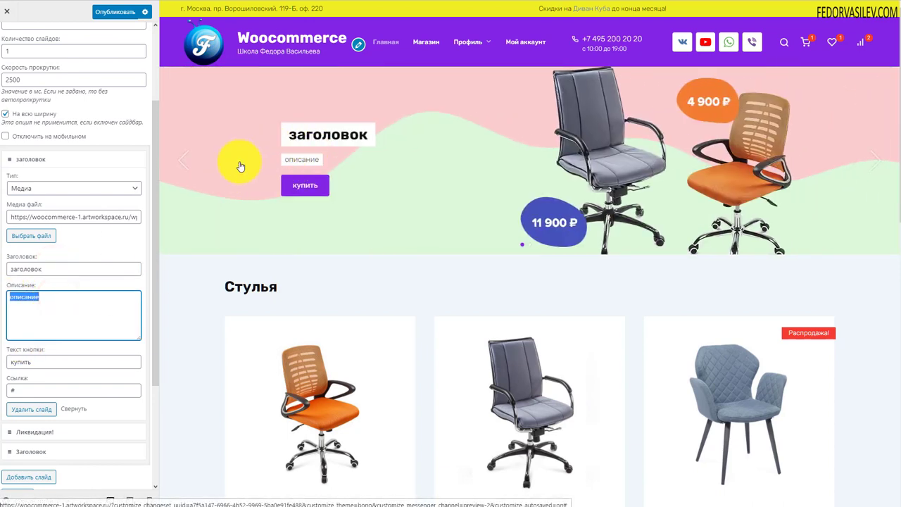
pyautogui.scroll(-2, 17, 291)
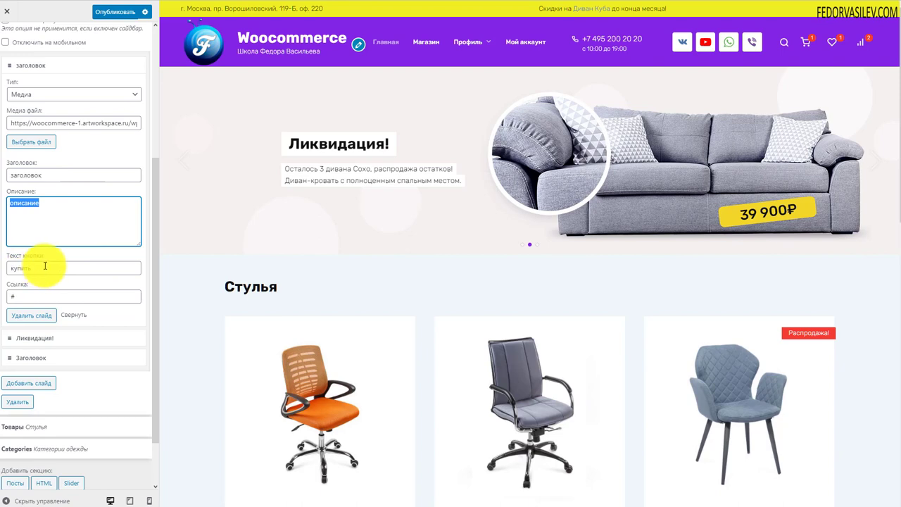
pyautogui.moveTo(37, 267); pyautogui.dragTo(7, 276)
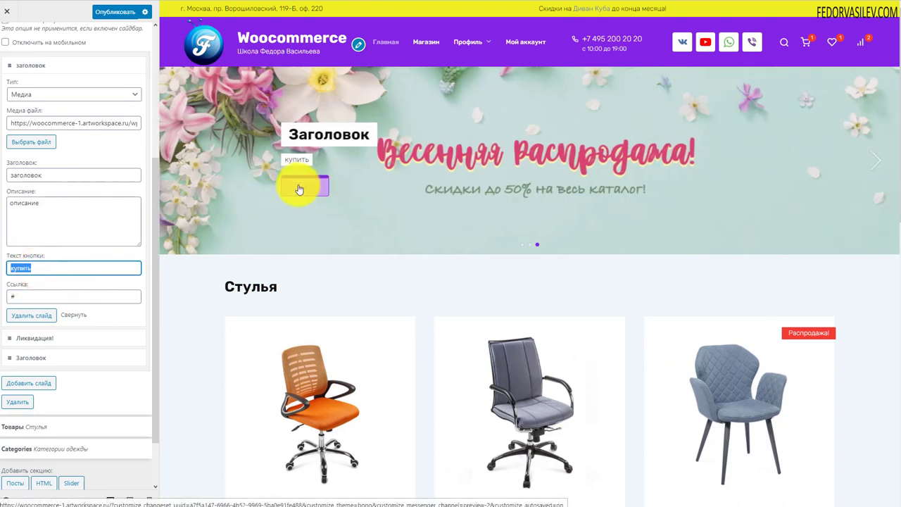
pyautogui.doubleClick(26, 297)
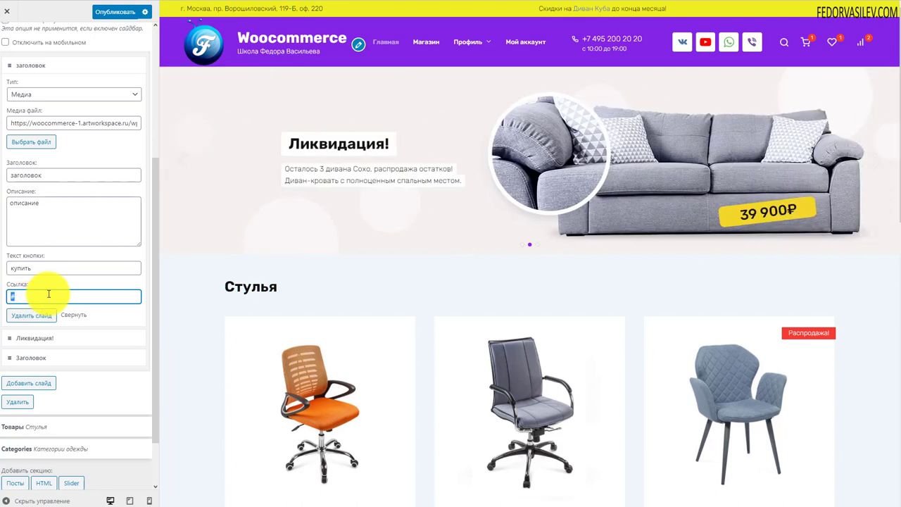
pyautogui.scroll(2, 57, 303)
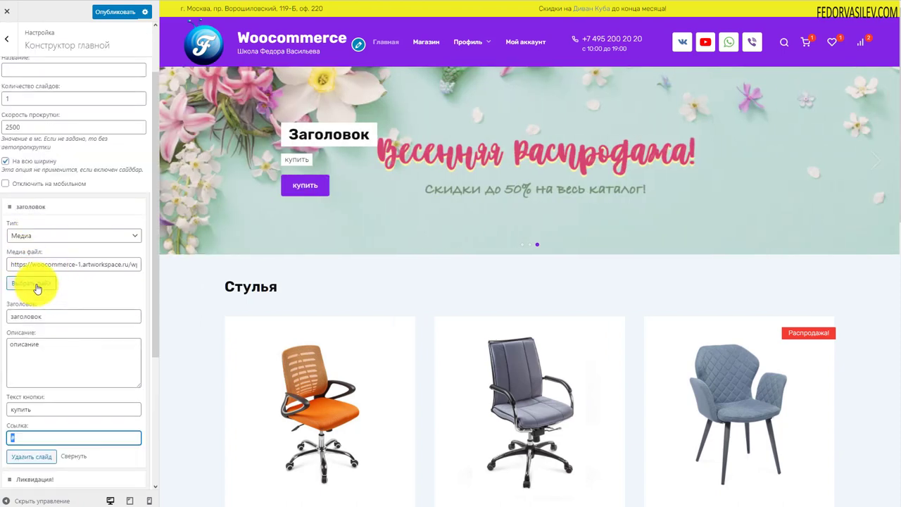
pyautogui.click(32, 236)
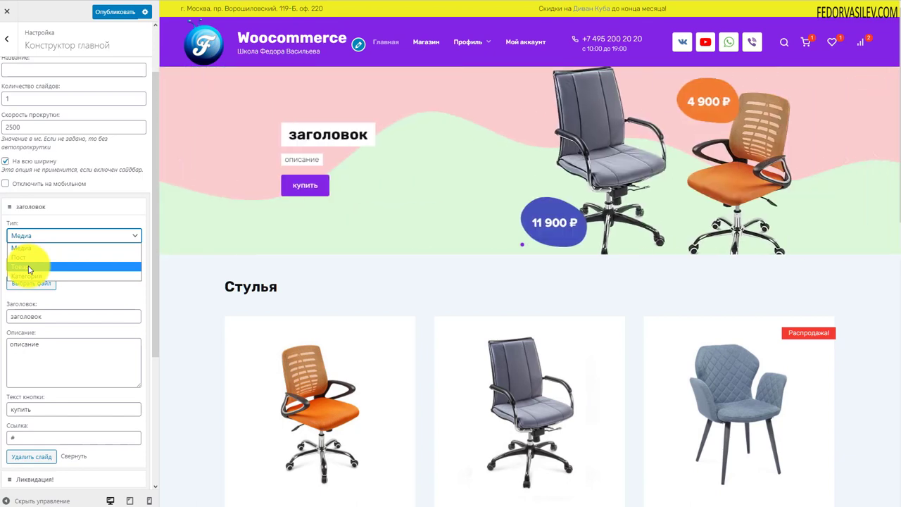
pyautogui.scroll(2, 34, 247)
pyautogui.click(31, 257)
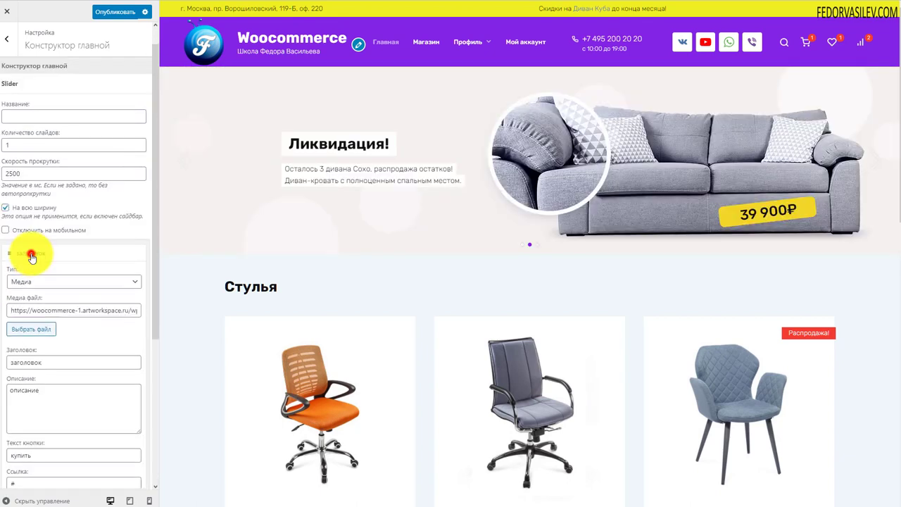
# - Review the type, title and description of the Ликвидация! slide, keeping Медиа as its type, and collapse it
pyautogui.click(28, 273)
pyautogui.scroll(-2, 29, 244)
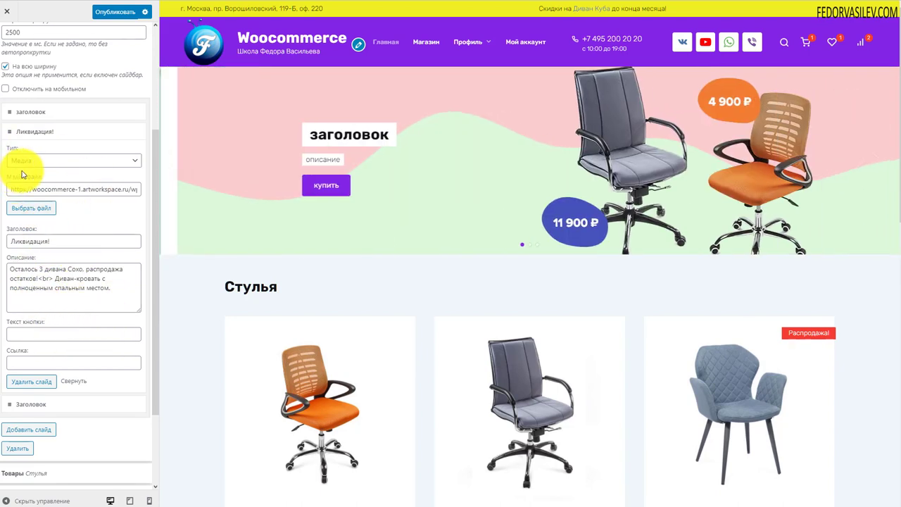
pyautogui.click(26, 161)
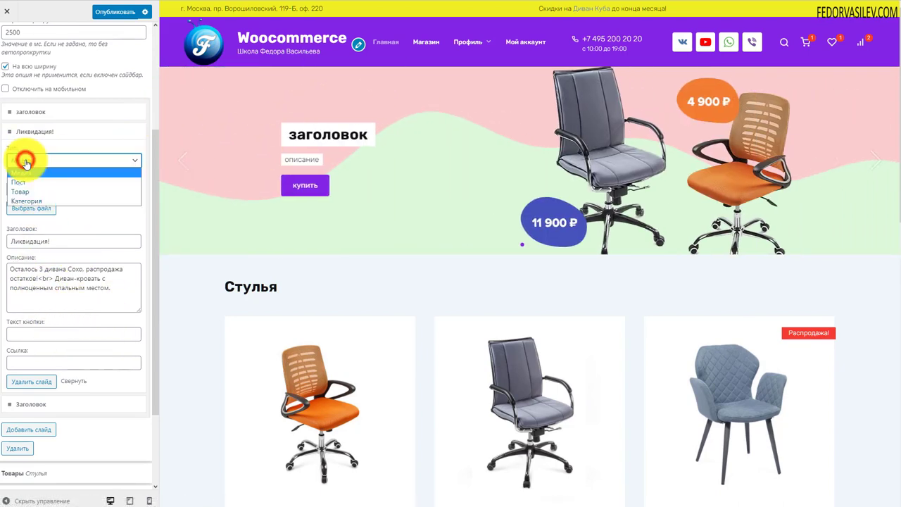
pyautogui.click(26, 171)
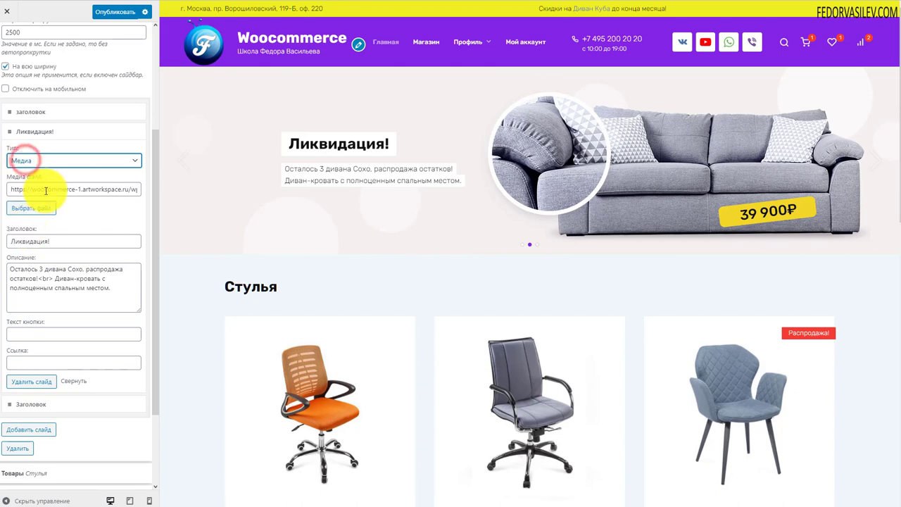
pyautogui.click(19, 241)
pyautogui.moveTo(74, 241); pyautogui.dragTo(20, 241)
pyautogui.tripleClick(123, 291)
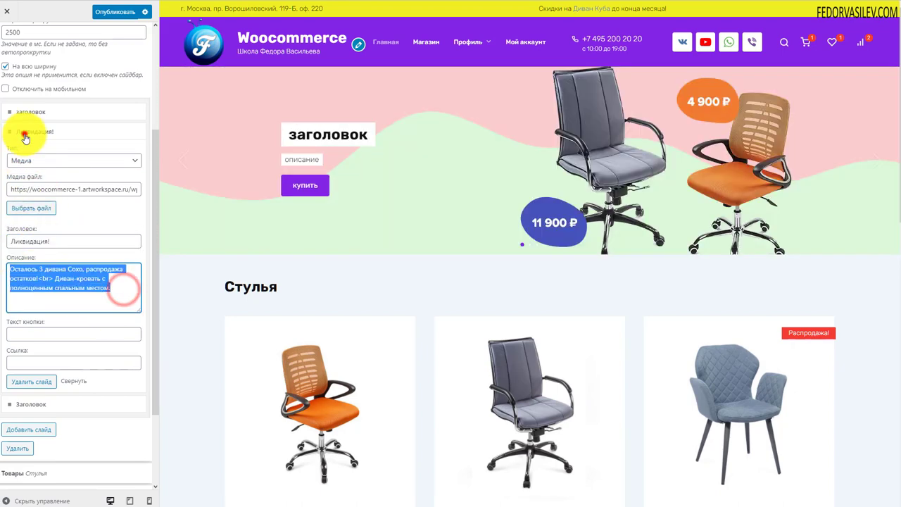
pyautogui.click(26, 131)
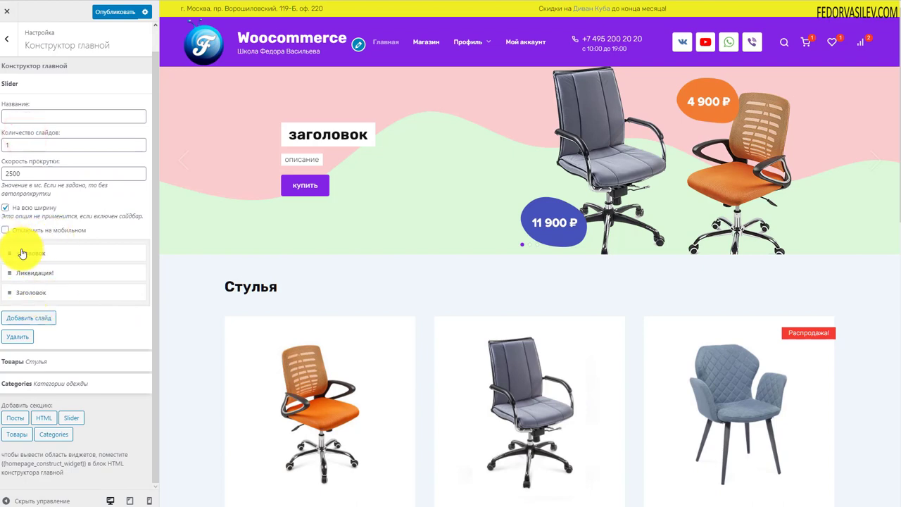
pyautogui.moveTo(24, 301)
pyautogui.mouseDown()
pyautogui.moveTo(26, 241)
pyautogui.moveTo(31, 252)
pyautogui.moveTo(21, 249)
pyautogui.moveTo(10, 286)
pyautogui.moveTo(20, 277)
pyautogui.moveTo(21, 245)
pyautogui.moveTo(24, 297)
pyautogui.mouseUp()
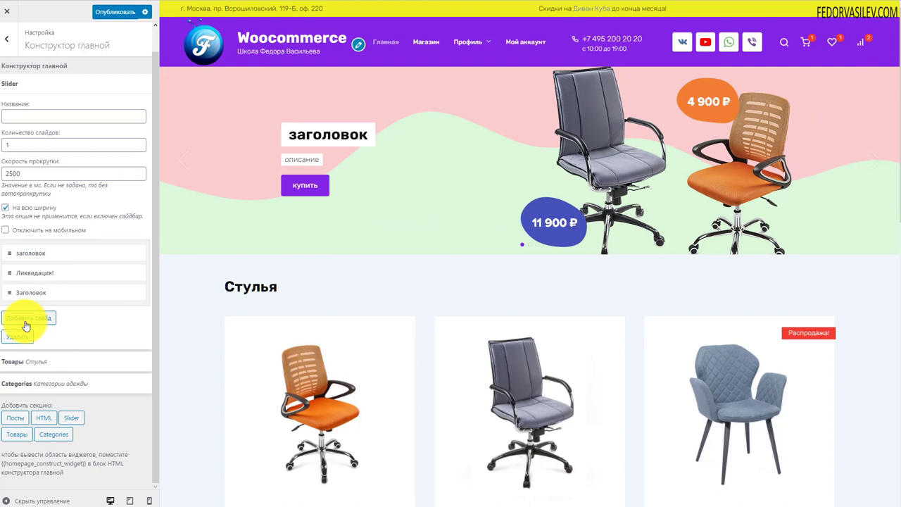
# - Add a new slide to the slider and set its Тип to Пост
pyautogui.click(26, 325)
pyautogui.scroll(-2, 89, 207)
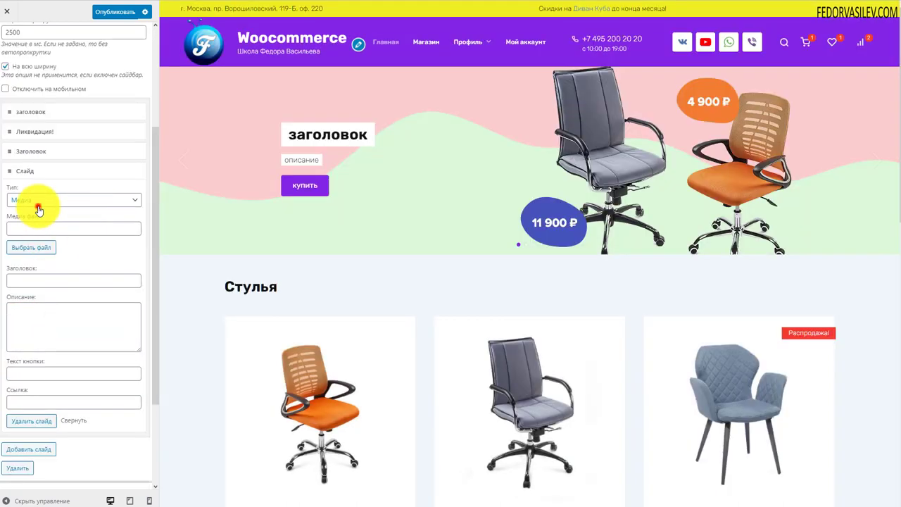
pyautogui.click(38, 201)
pyautogui.click(28, 226)
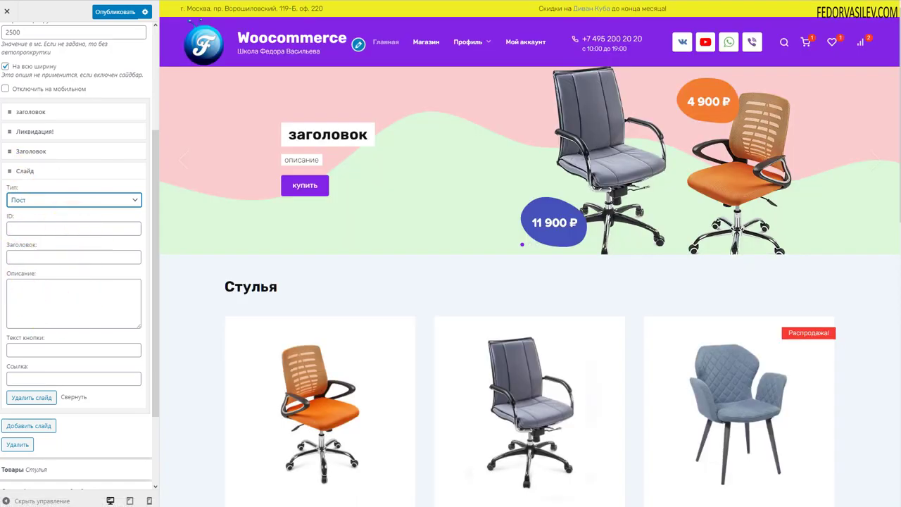
# - Delete the newly added Пост slide from the slider and collapse the Slider section
pyautogui.click(34, 172)
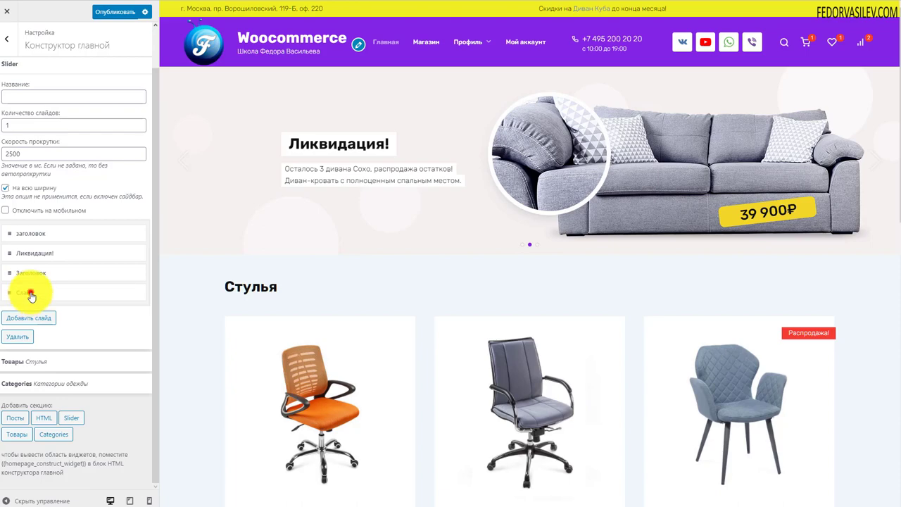
pyautogui.click(28, 292)
pyautogui.scroll(-2, 72, 299)
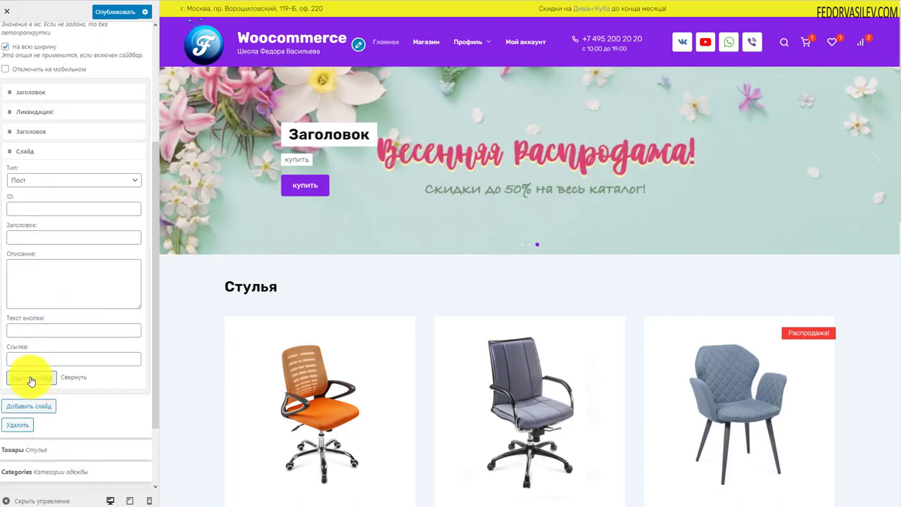
pyautogui.click(31, 380)
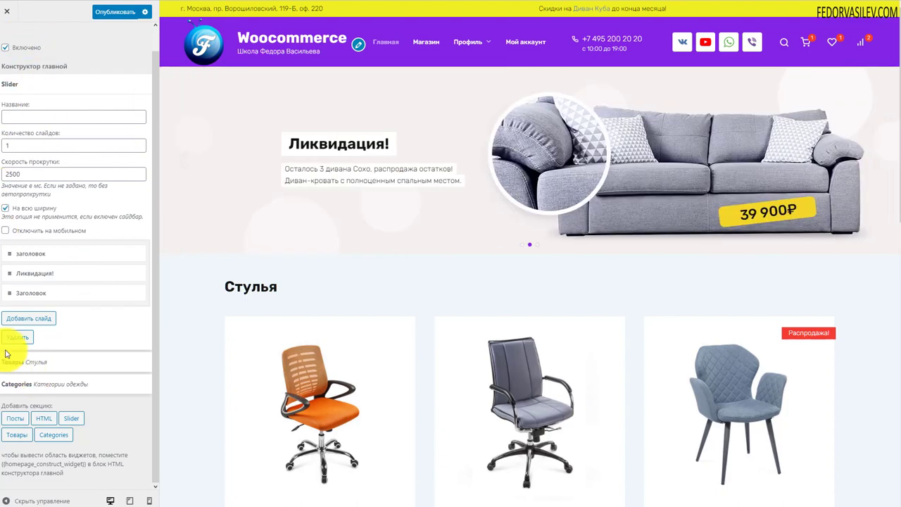
pyautogui.scroll(-7, 298, 298)
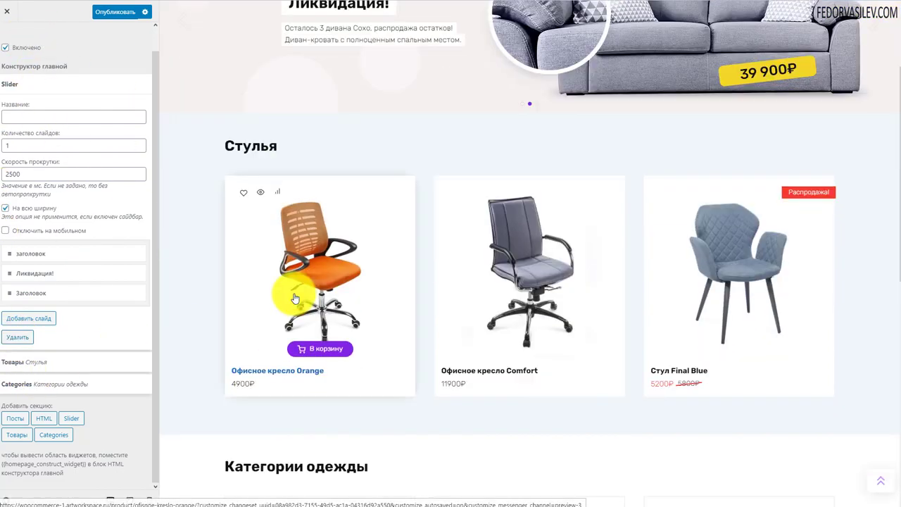
pyautogui.scroll(4, 345, 194)
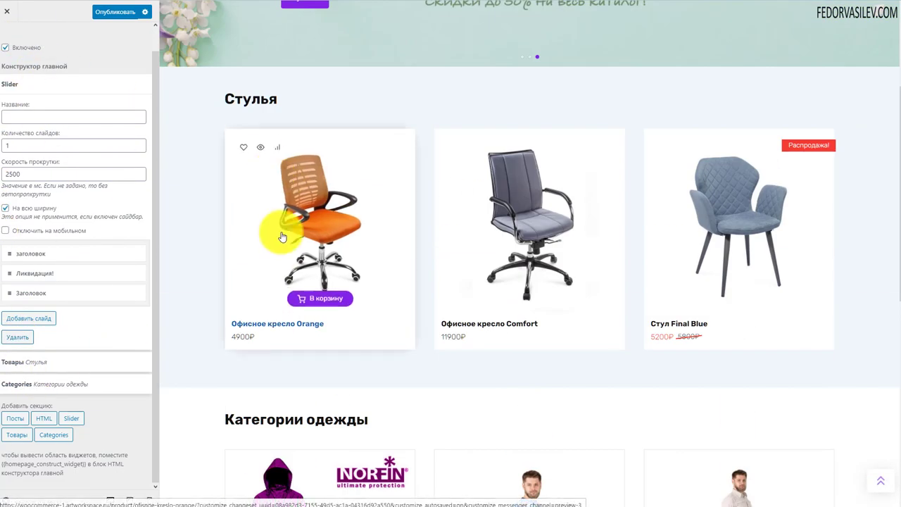
pyautogui.click(15, 88)
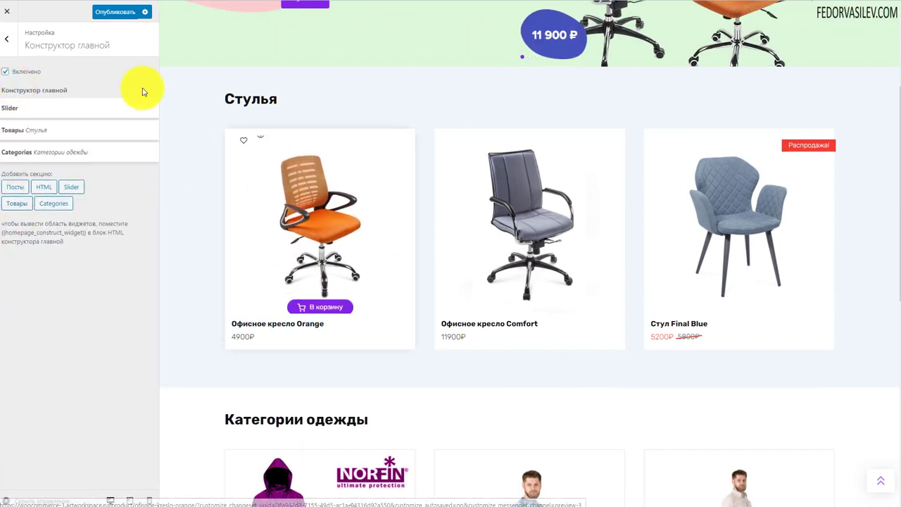
# - Expand the Categories section and review its heading and category IDs against the Категории одежды block in the preview
pyautogui.scroll(-5, 340, 163)
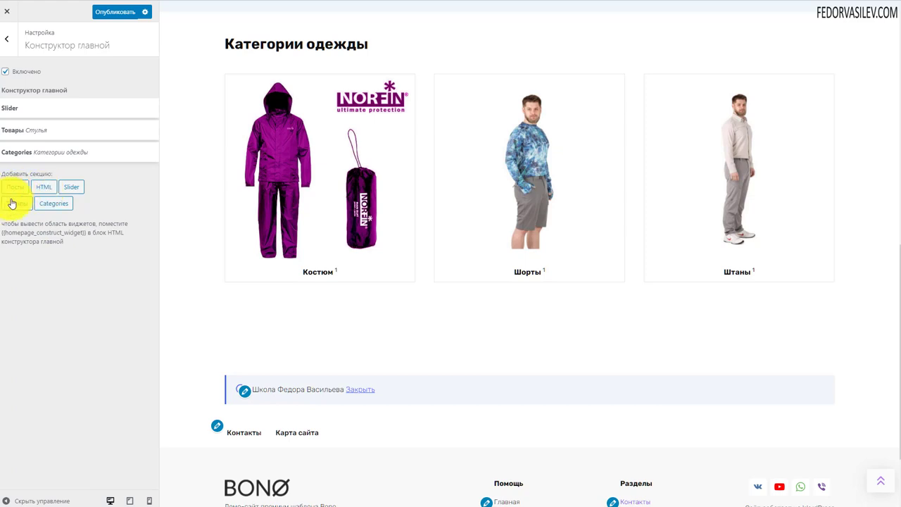
pyautogui.scroll(1, 227, 237)
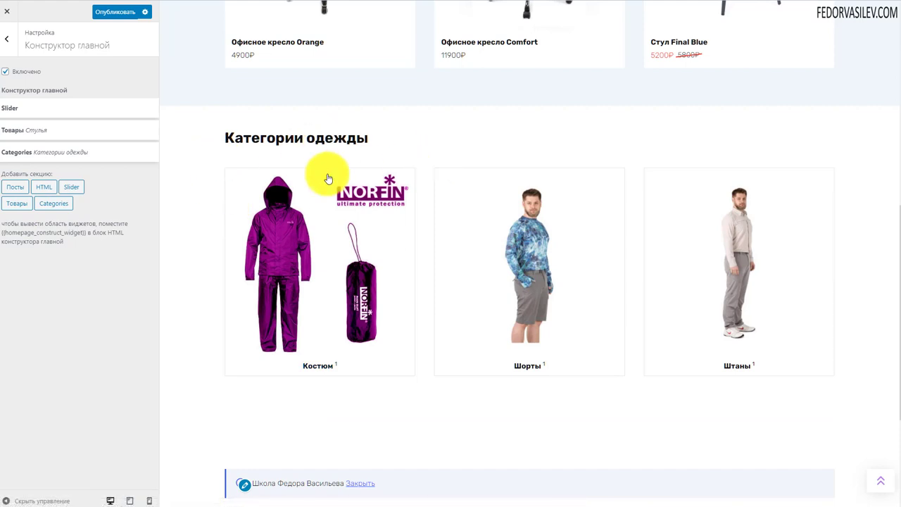
pyautogui.click(11, 156)
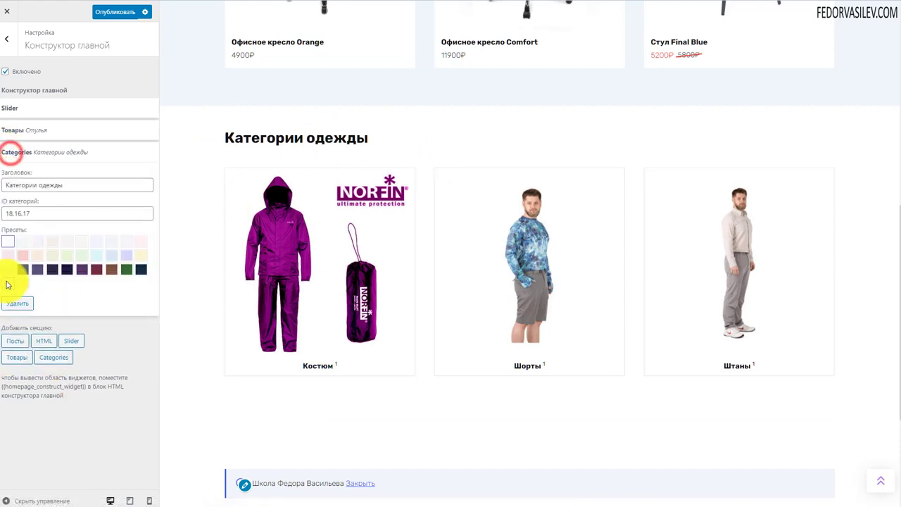
pyautogui.moveTo(73, 186); pyautogui.dragTo(57, 184)
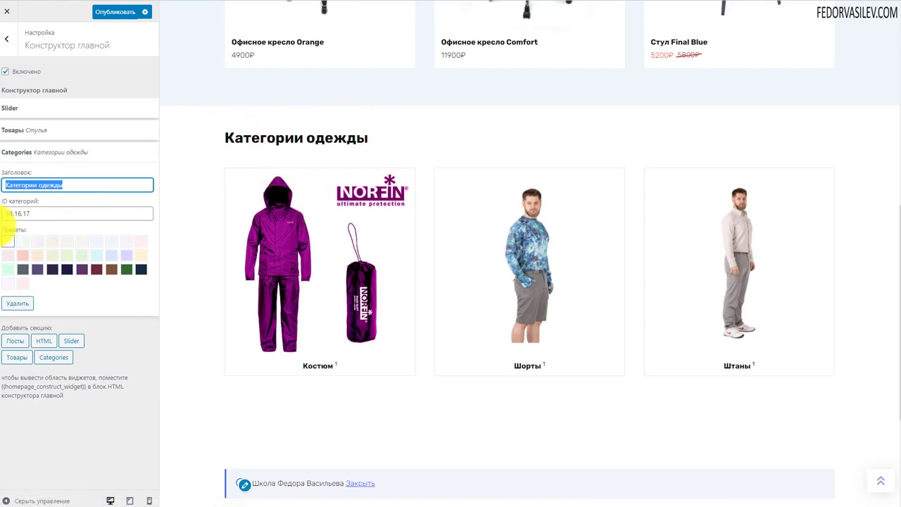
pyautogui.doubleClick(33, 216)
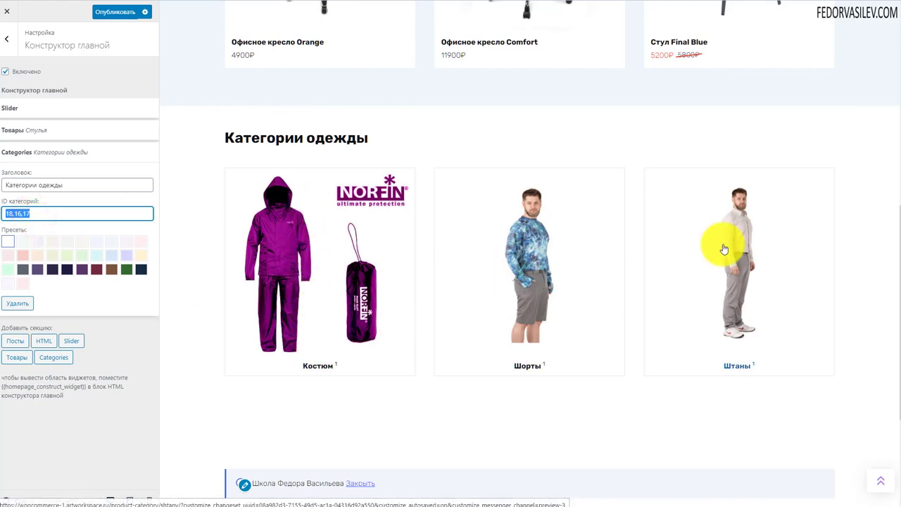
# - Try a dark navy colour preset on the Categories section, restore the white preset and collapse the section
pyautogui.click(65, 270)
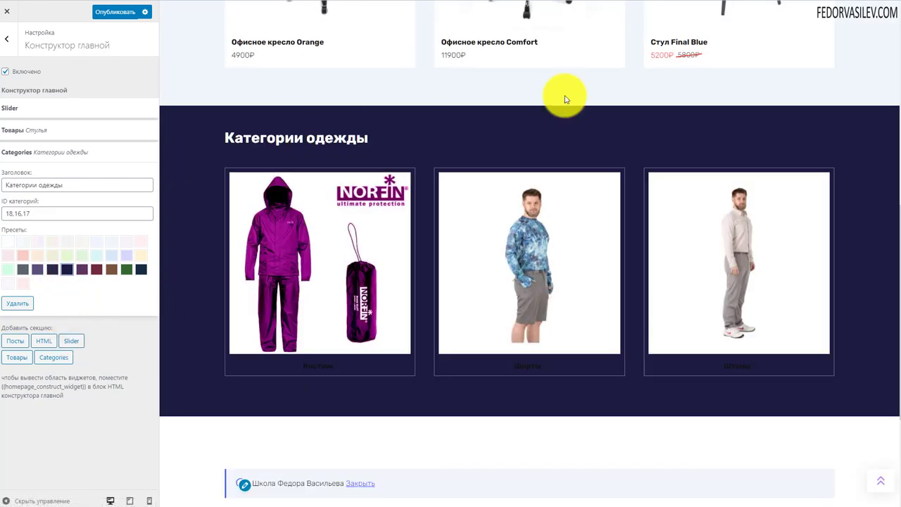
pyautogui.click(7, 242)
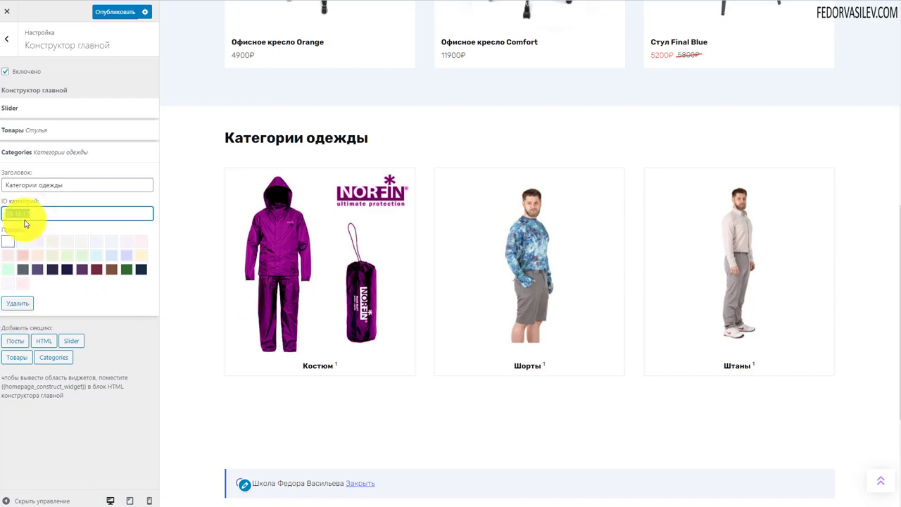
pyautogui.click(14, 149)
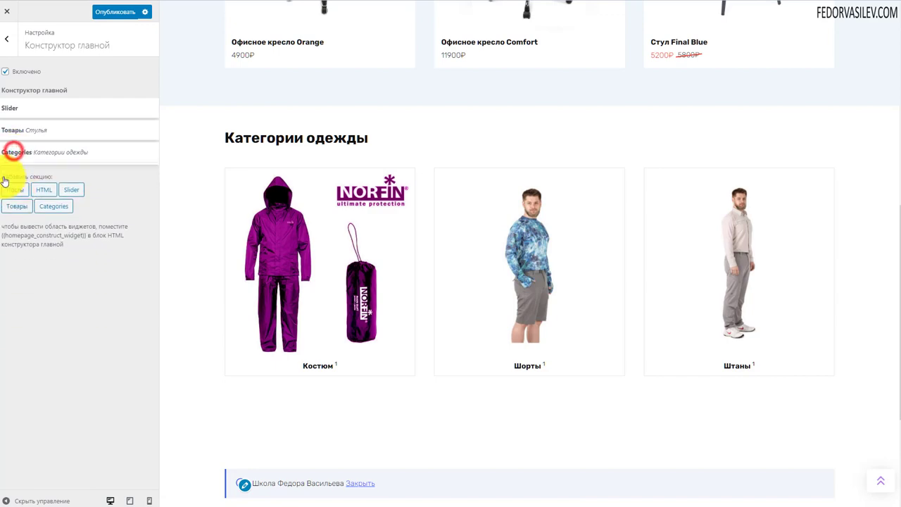
# - Expand the Товары section and review its heading and category ID against the Стулья block in the preview
pyautogui.scroll(5, 375, 325)
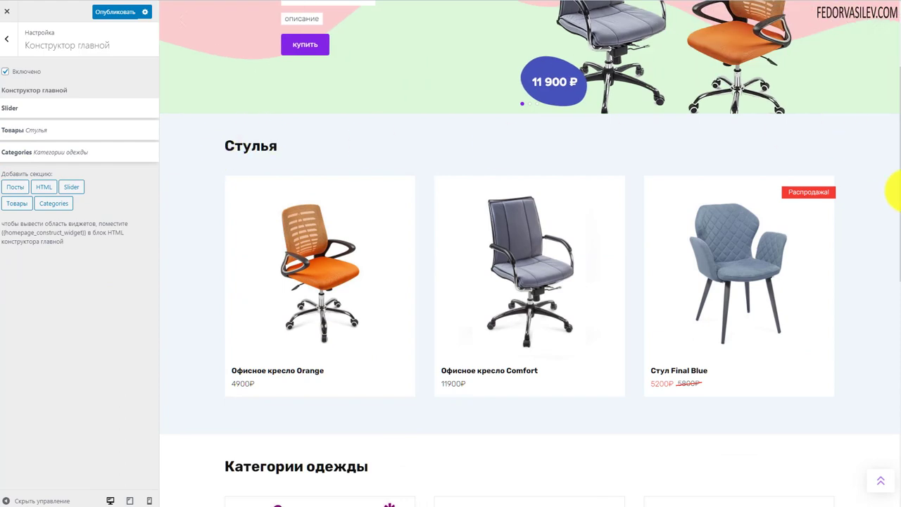
pyautogui.click(14, 132)
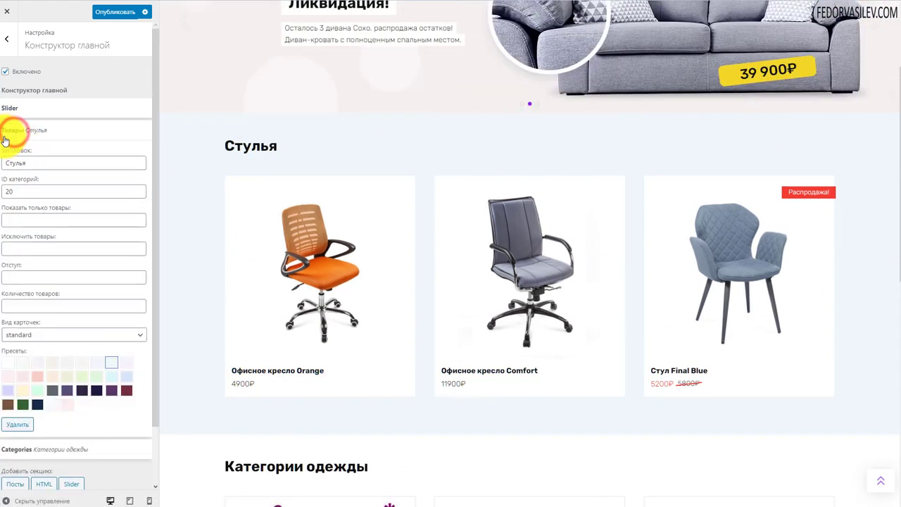
pyautogui.click(14, 131)
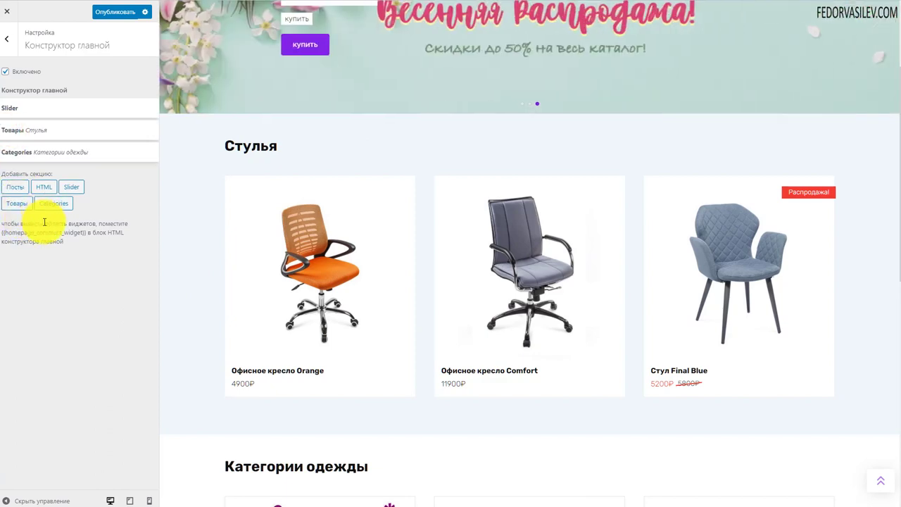
pyautogui.click(8, 131)
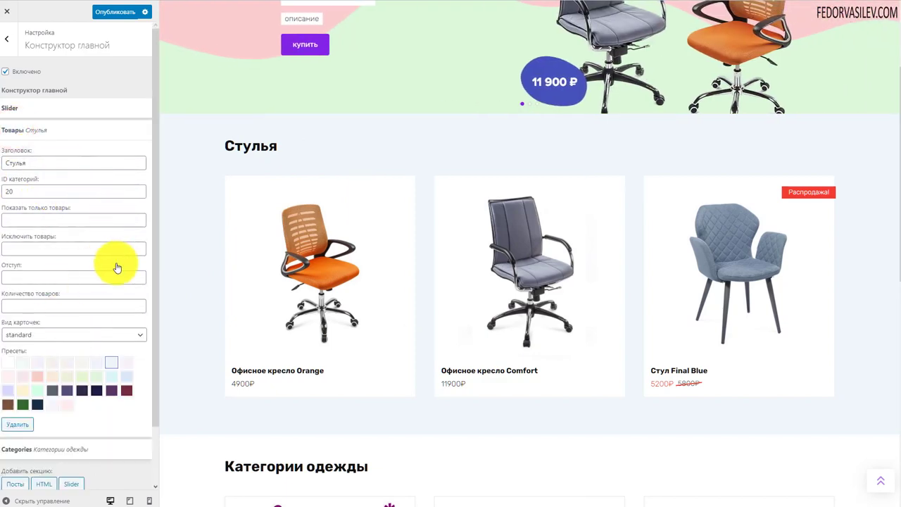
pyautogui.doubleClick(21, 163)
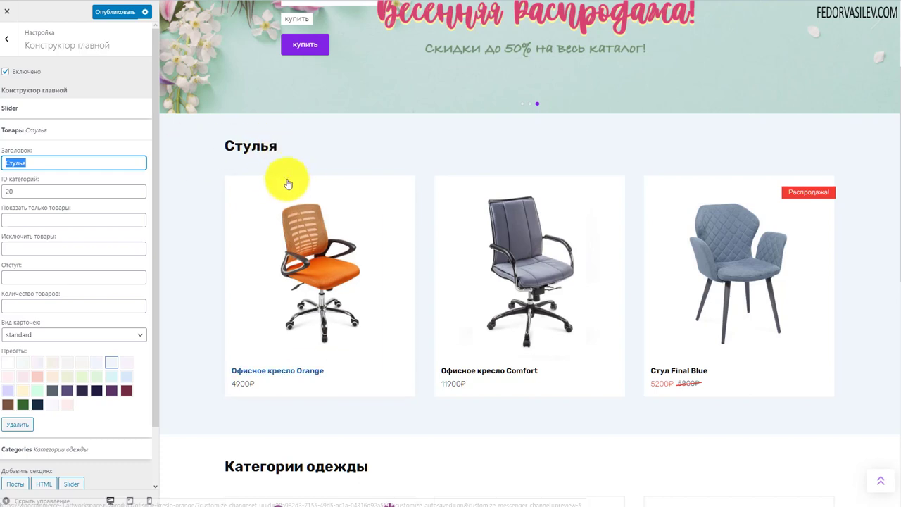
pyautogui.doubleClick(26, 192)
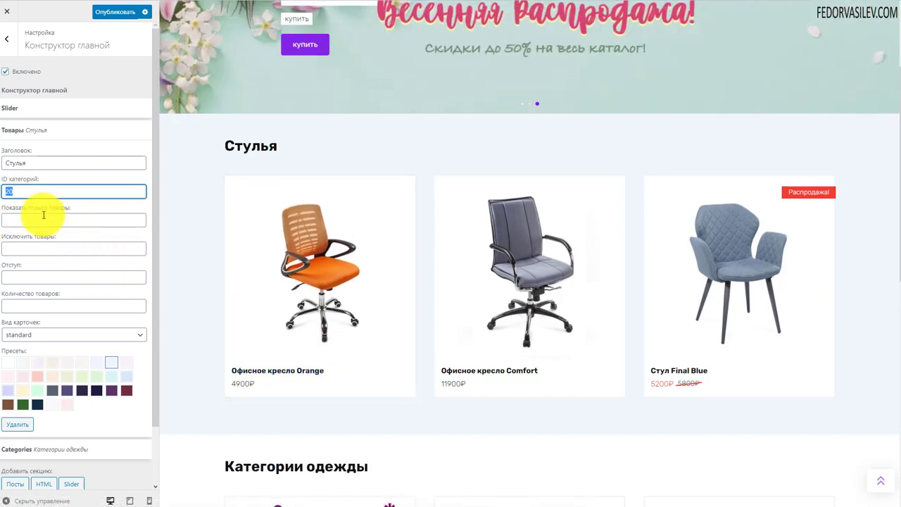
# - Try the small card view for the Товары section, then restore standard
pyautogui.scroll(-2, 51, 204)
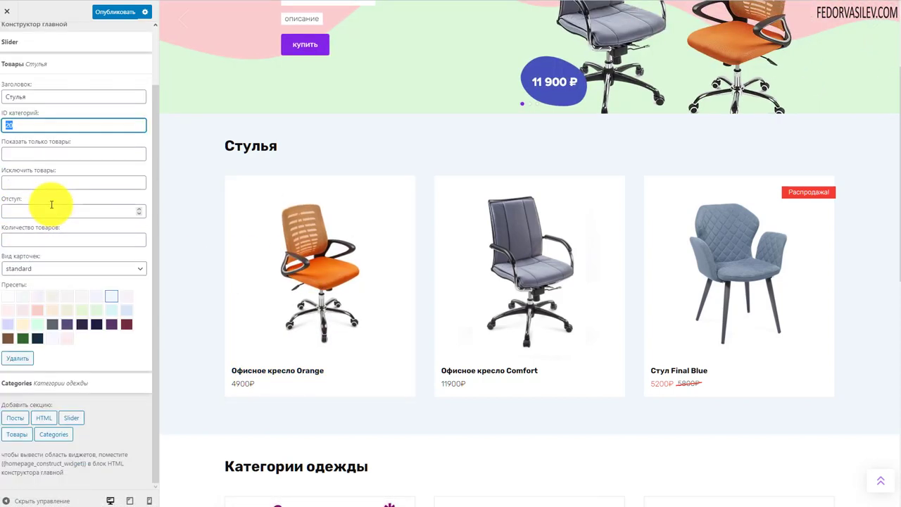
pyautogui.click(20, 268)
pyautogui.click(20, 281)
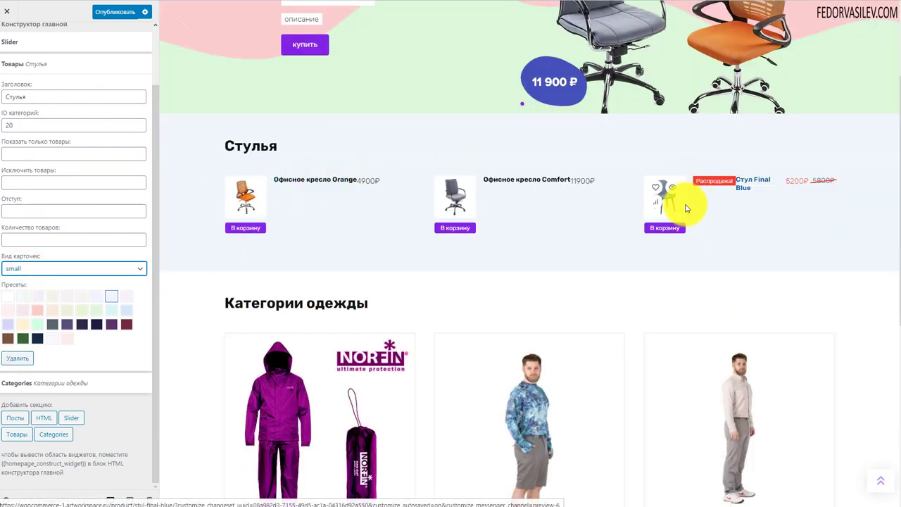
pyautogui.click(15, 269)
pyautogui.click(14, 290)
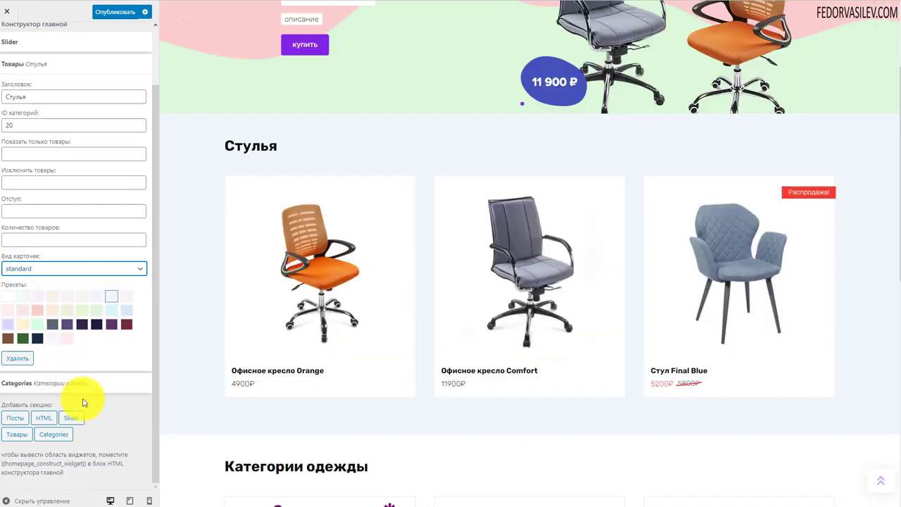
# - Apply the mint-green colour preset to the Товары section, check it in the preview and publish the changes
pyautogui.click(38, 323)
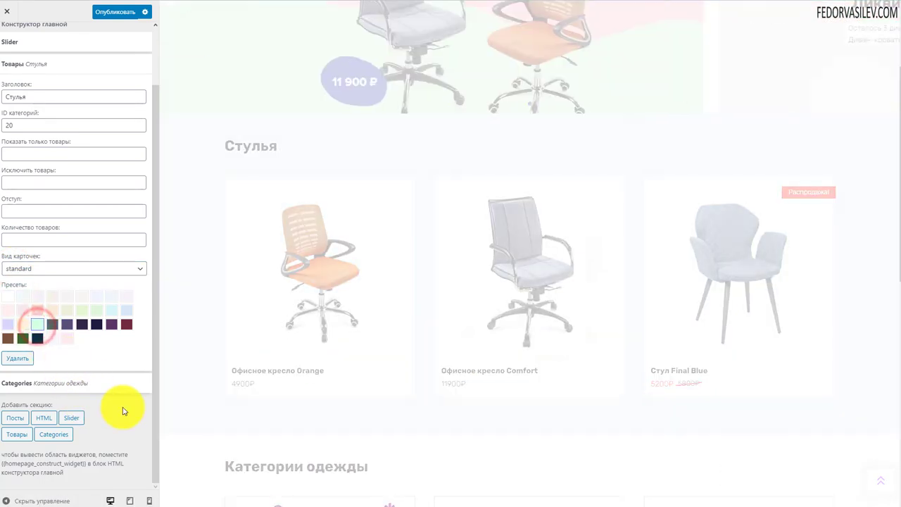
pyautogui.scroll(-2, 232, 258)
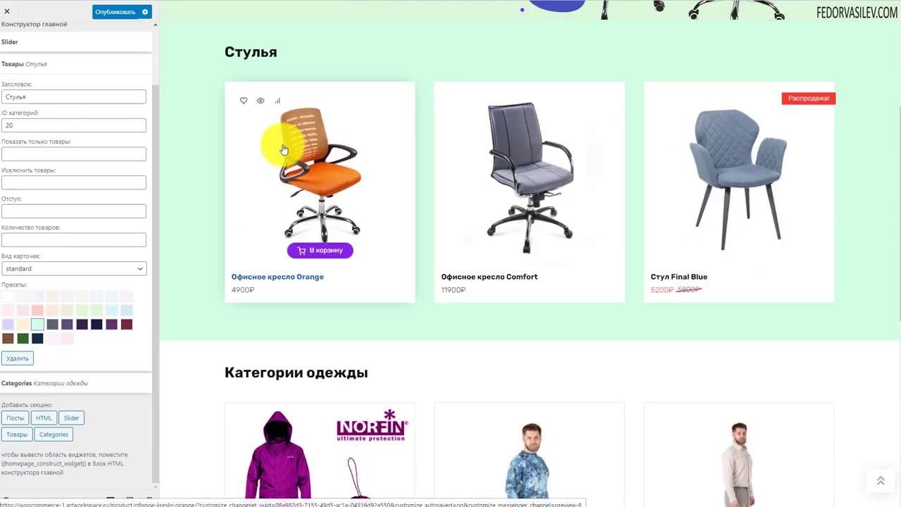
pyautogui.scroll(-6, 235, 161)
pyautogui.scroll(5, 216, 413)
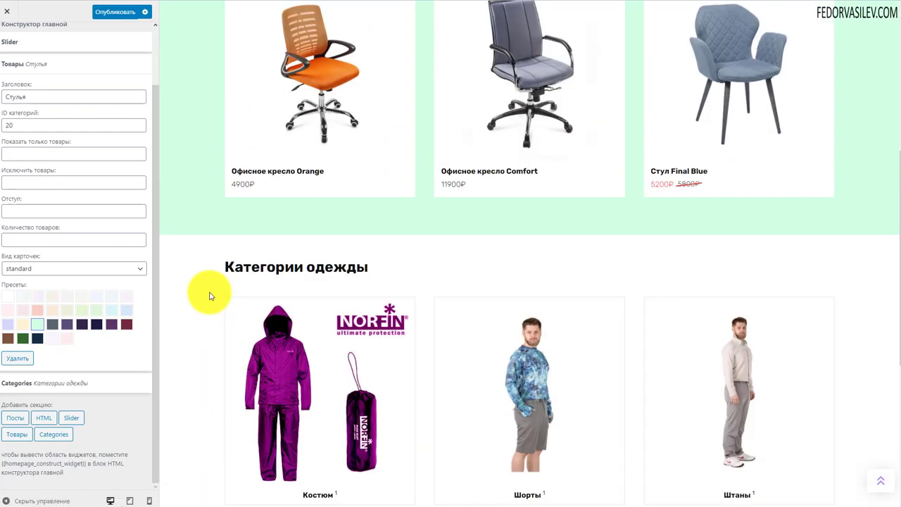
pyautogui.scroll(3, 209, 296)
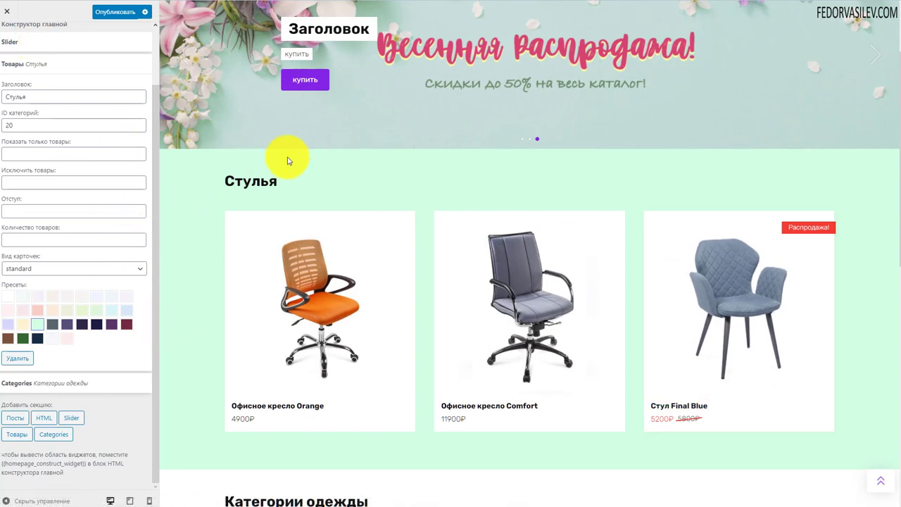
pyautogui.click(113, 12)
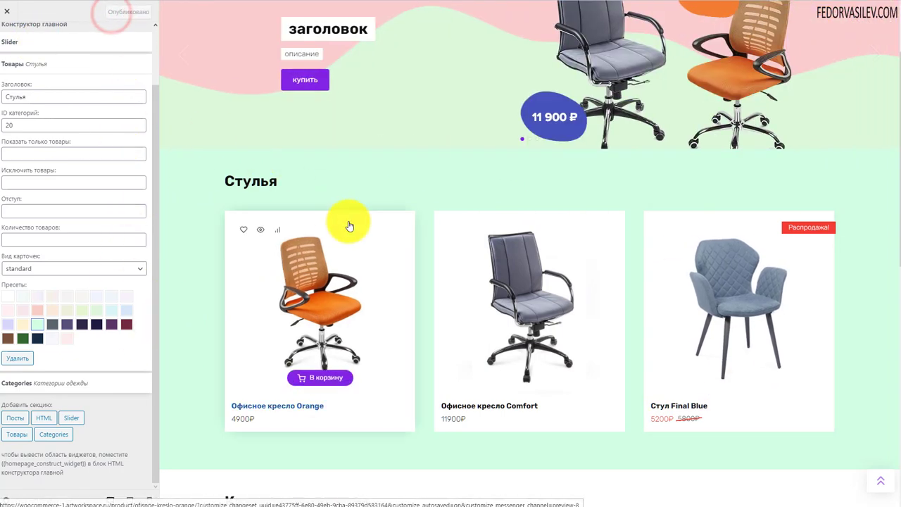
# - Close the customizer and look up the ID of the Стулья category in the product categories list
pyautogui.doubleClick(15, 127)
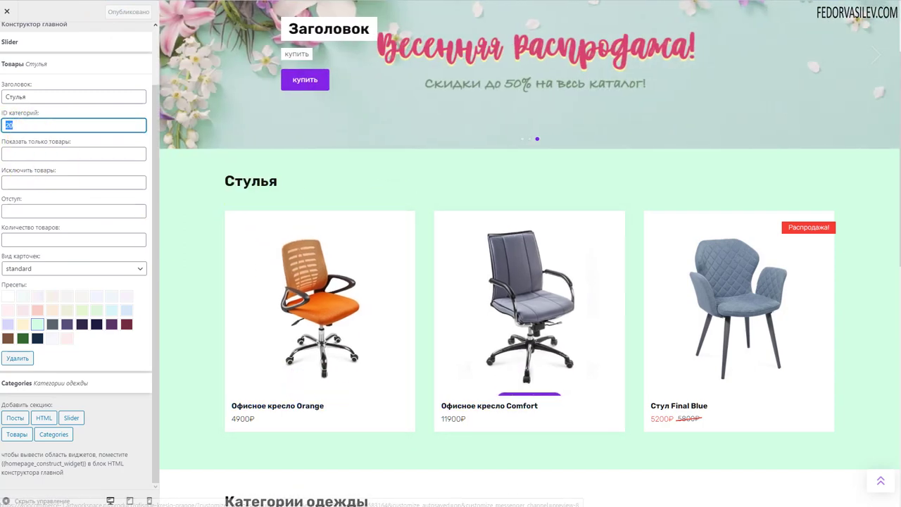
pyautogui.click(8, 10)
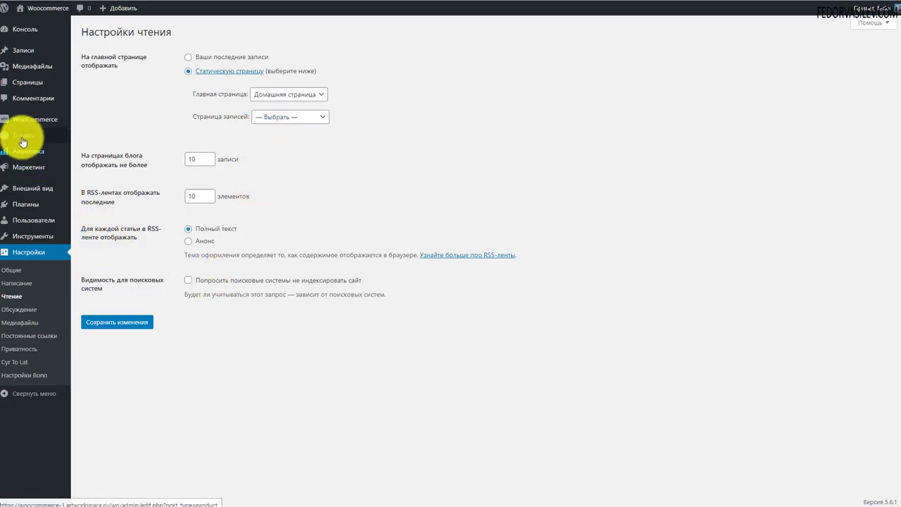
pyautogui.moveTo(20, 135)
pyautogui.click(82, 166)
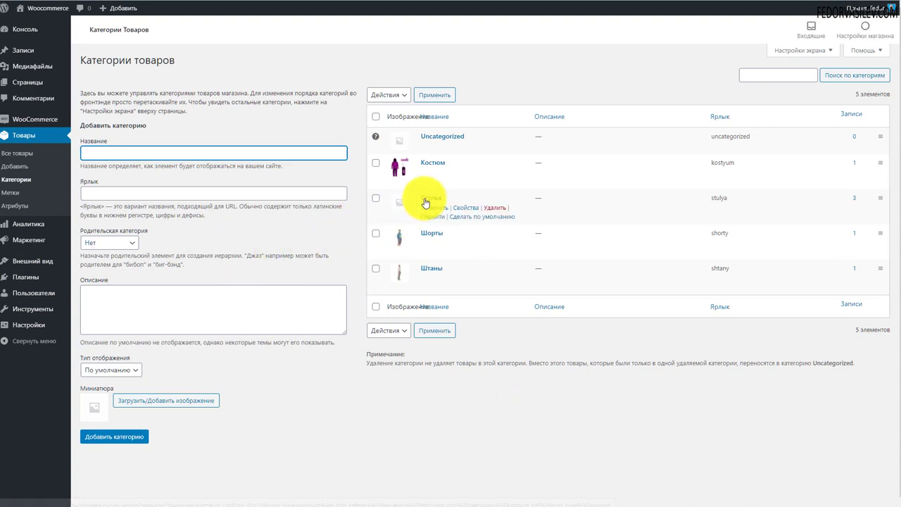
pyautogui.moveTo(429, 203)
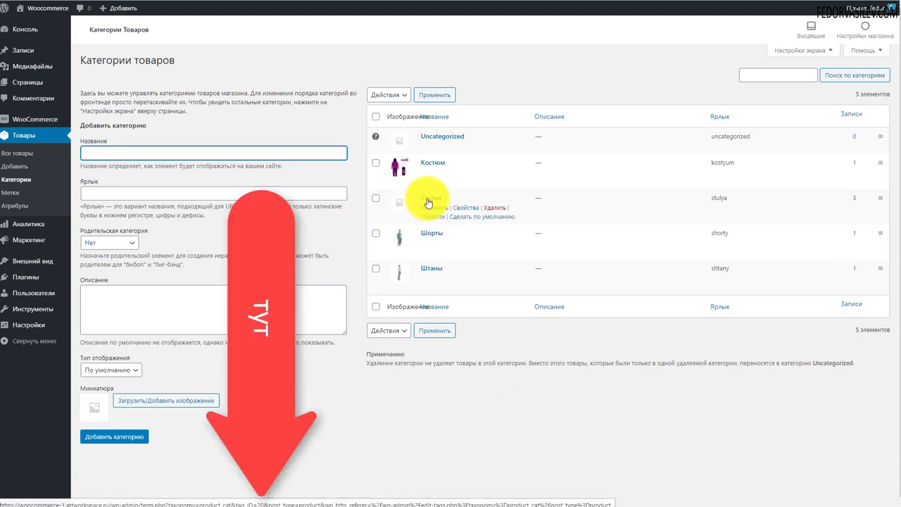
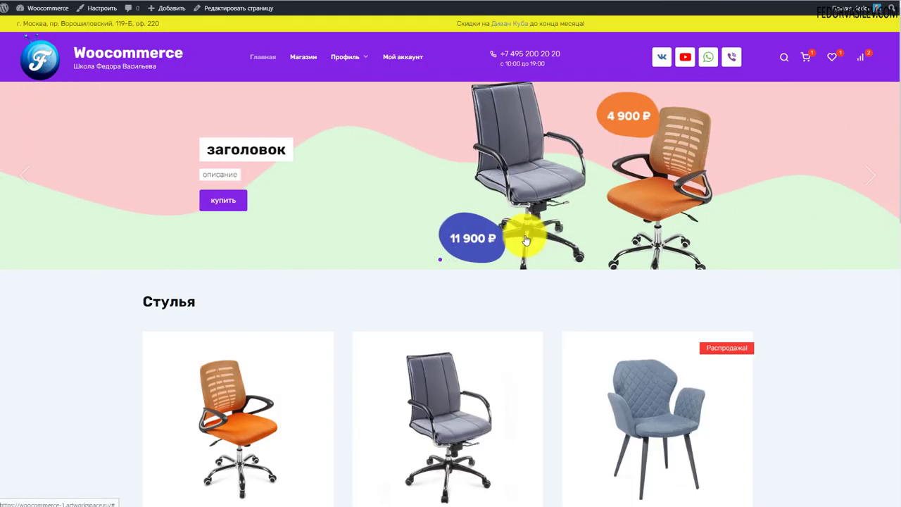
# - Review the storefront home page down to the footer and examine the demo-site text under the Bono logo
pyautogui.scroll(-15, 544, 266)
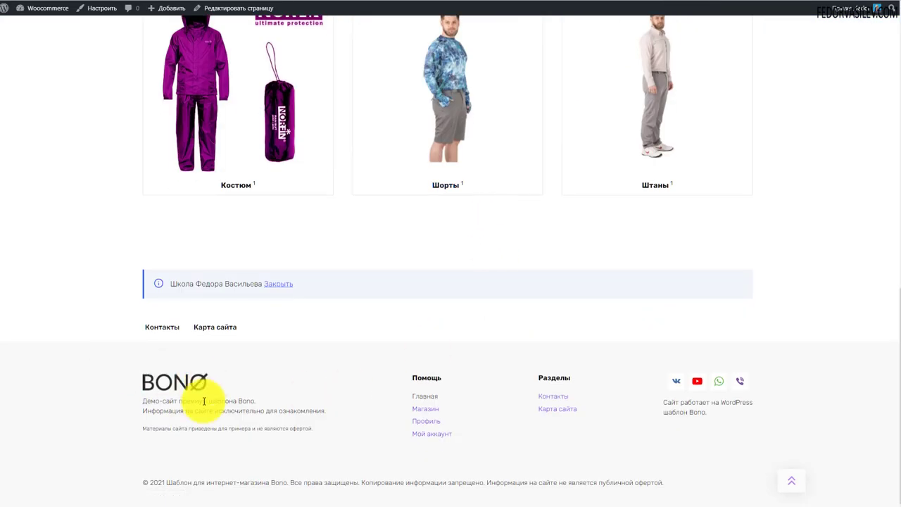
pyautogui.moveTo(318, 429); pyautogui.dragTo(187, 368)
pyautogui.click(369, 488)
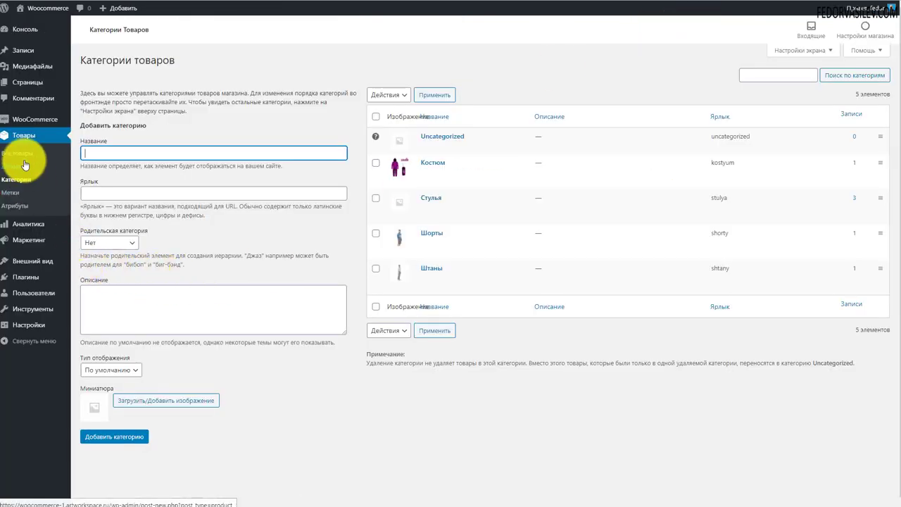
# - Open the footer (Подвал) block settings in the theme customizer and examine the widget block count
pyautogui.moveTo(20, 240)
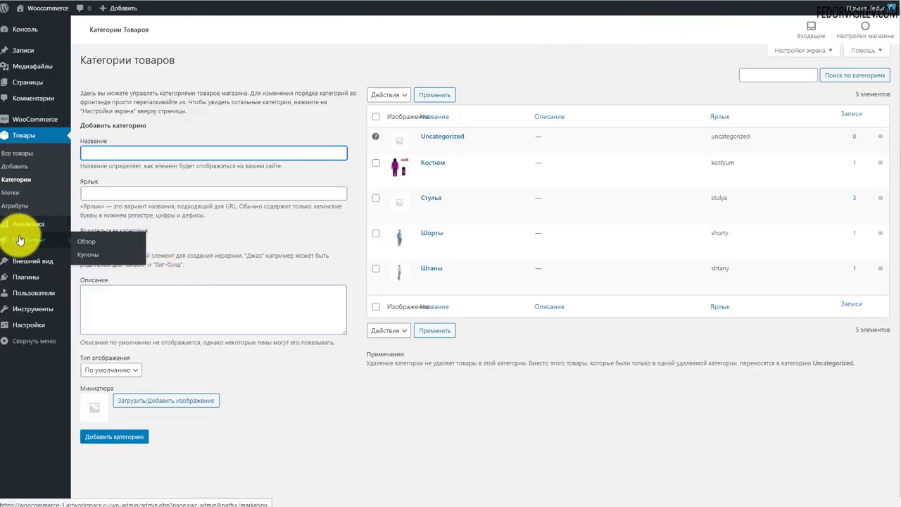
pyautogui.moveTo(16, 259)
pyautogui.click(88, 275)
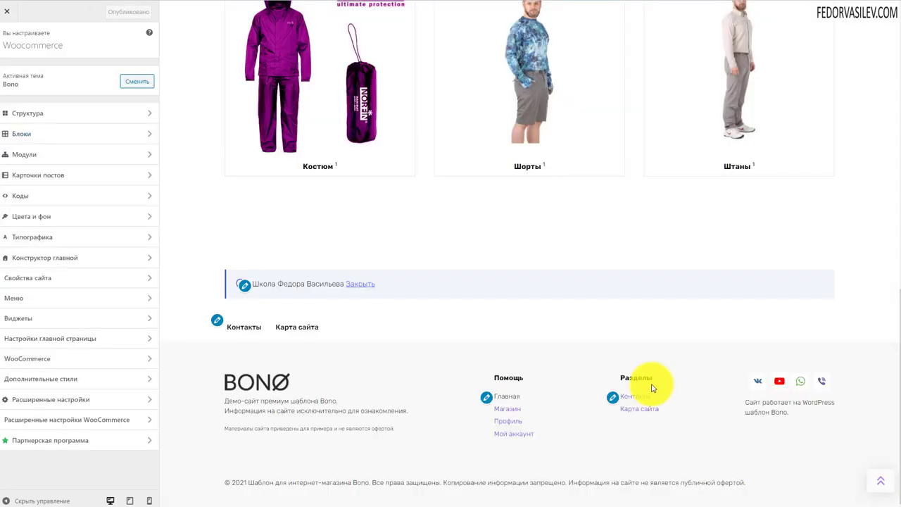
pyautogui.click(25, 135)
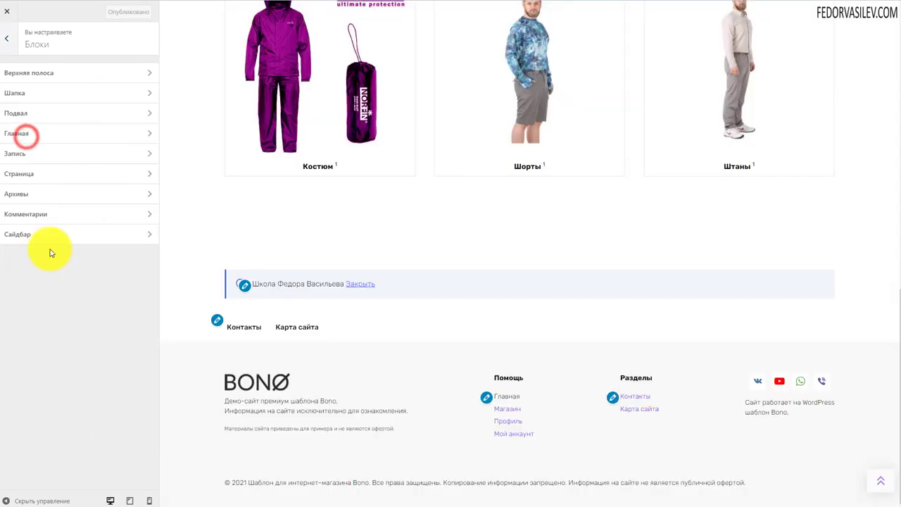
pyautogui.click(25, 115)
pyautogui.click(14, 96)
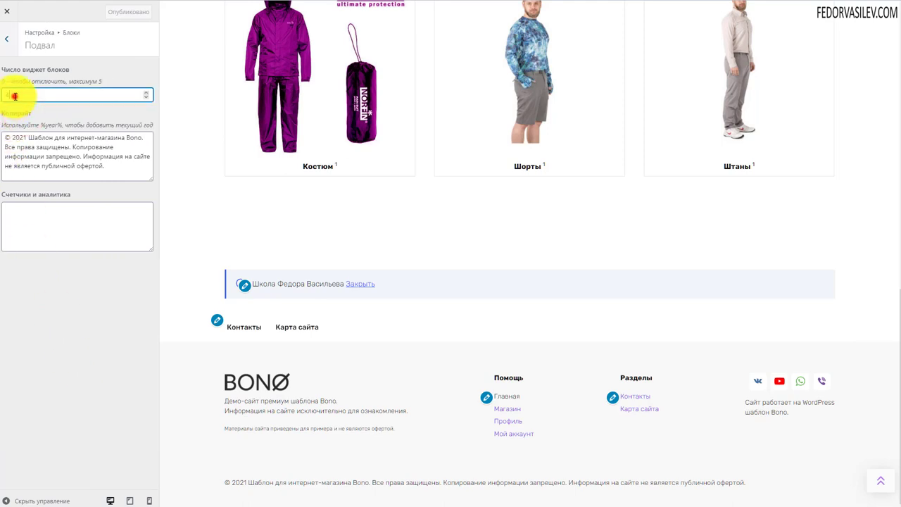
pyautogui.moveTo(14, 96); pyautogui.dragTo(88, 91)
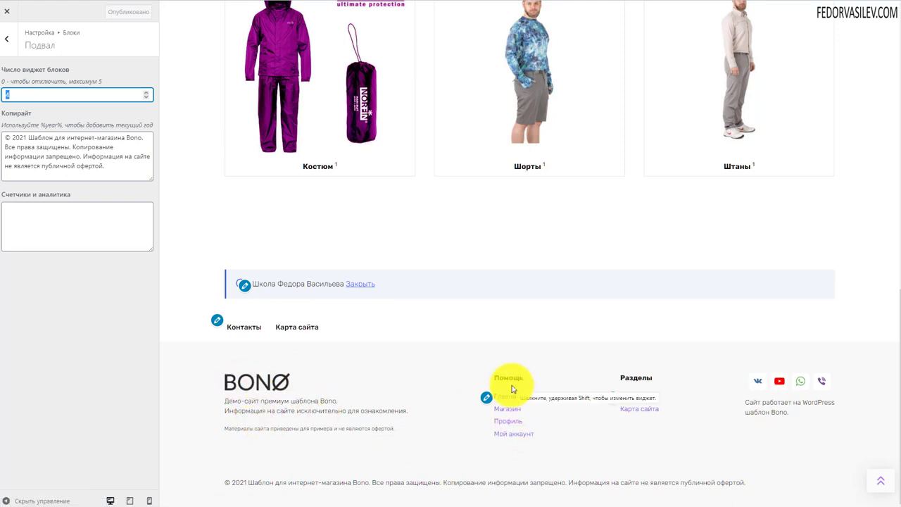
# - Compare the copyright field with the page footer, check the counters and analytics field, and close the customizer
pyautogui.tripleClick(117, 171)
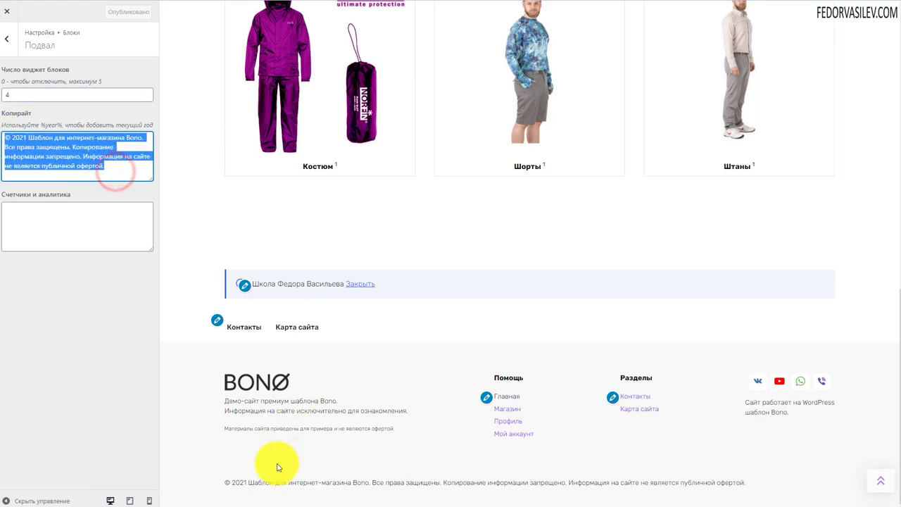
pyautogui.moveTo(226, 483); pyautogui.dragTo(725, 483)
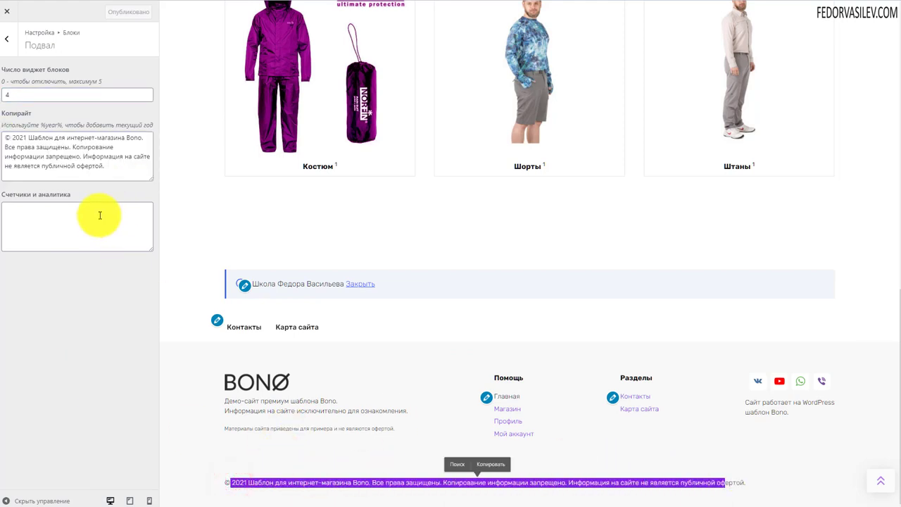
pyautogui.tripleClick(121, 167)
pyautogui.click(46, 232)
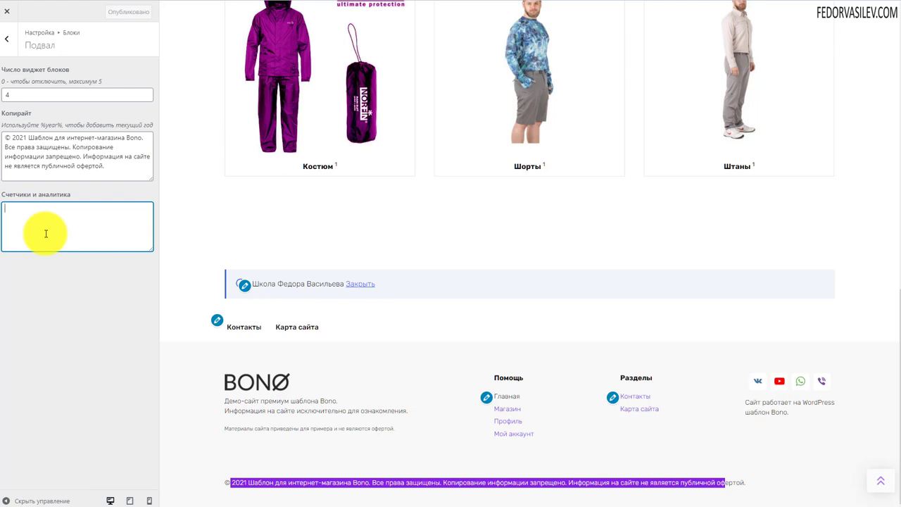
pyautogui.click(69, 226)
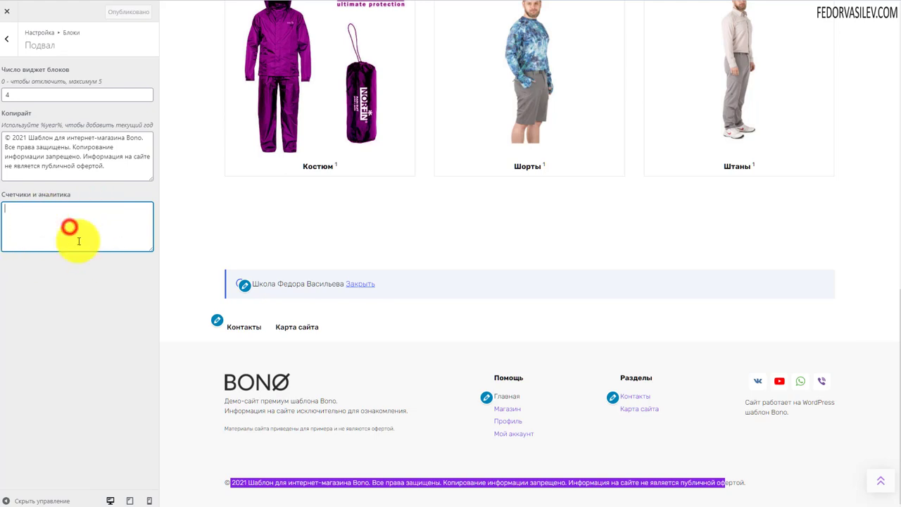
pyautogui.doubleClick(11, 94)
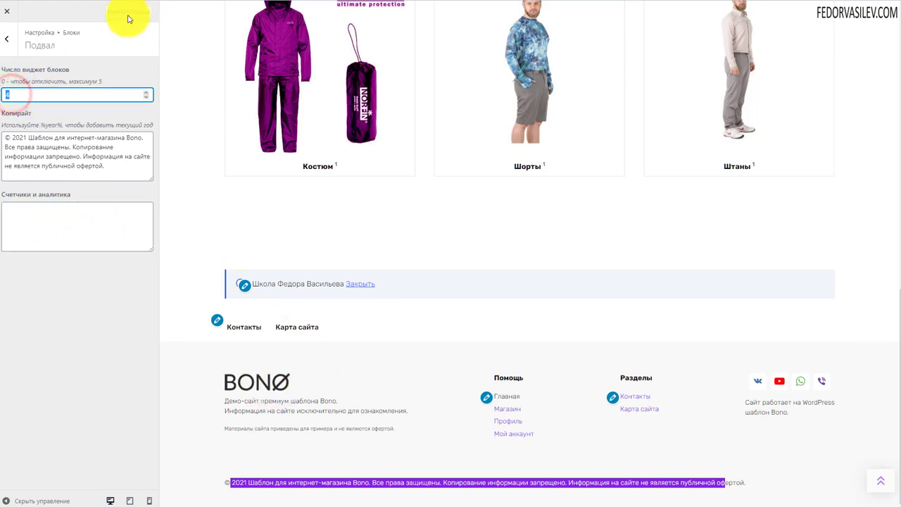
pyautogui.click(9, 41)
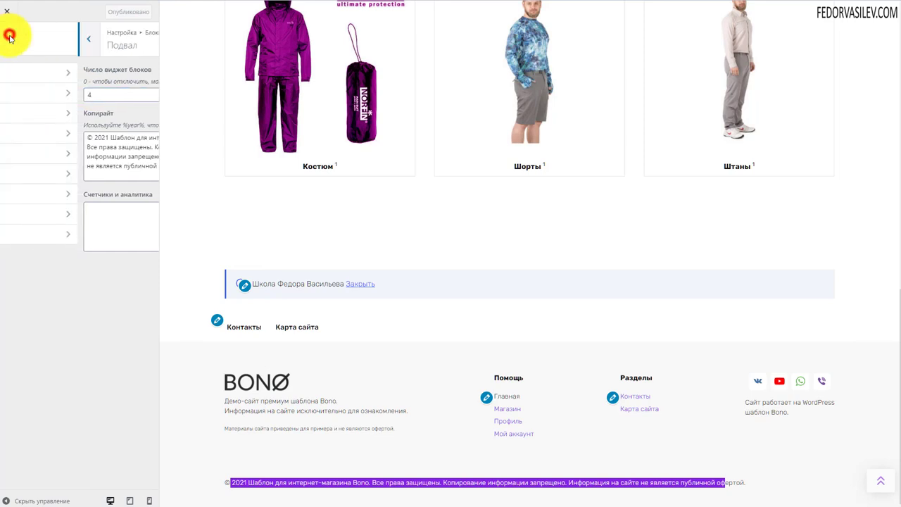
pyautogui.click(11, 33)
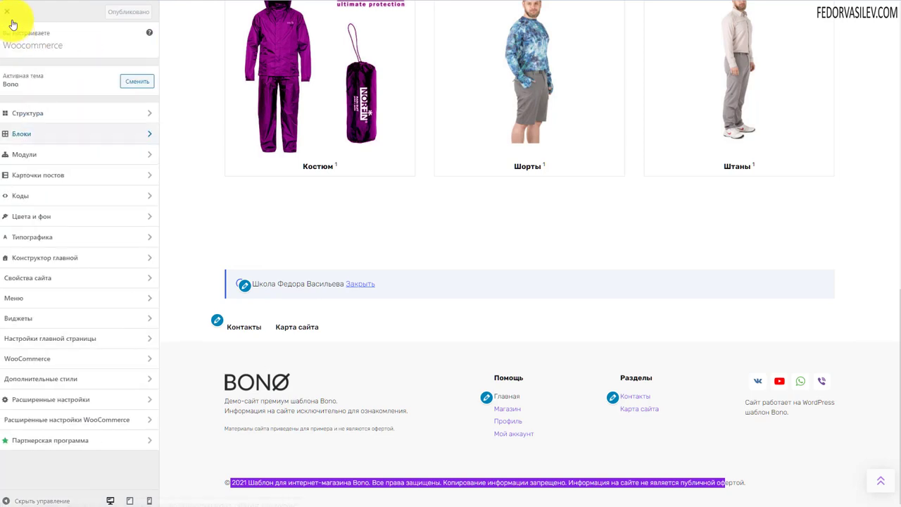
pyautogui.click(10, 14)
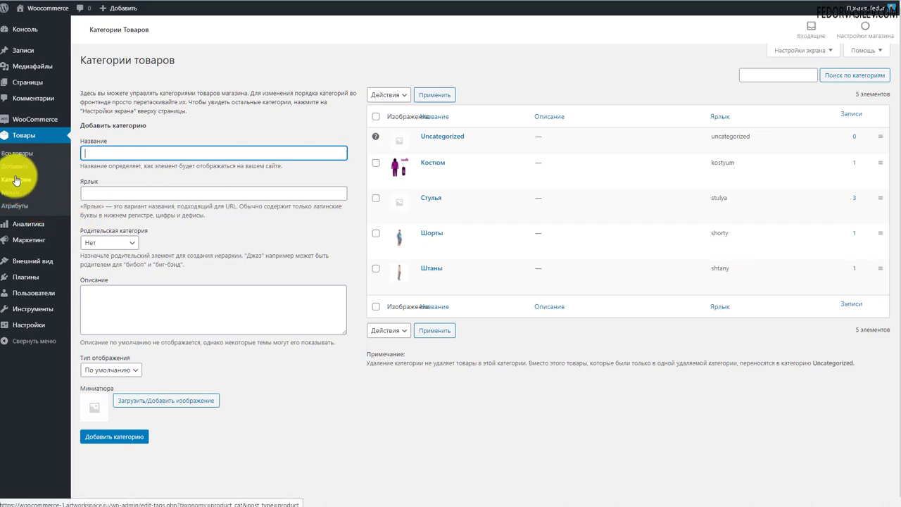
# - Open the widgets page and look through the widgets in the areas Подвал 1 to Подвал 4
pyautogui.moveTo(33, 261)
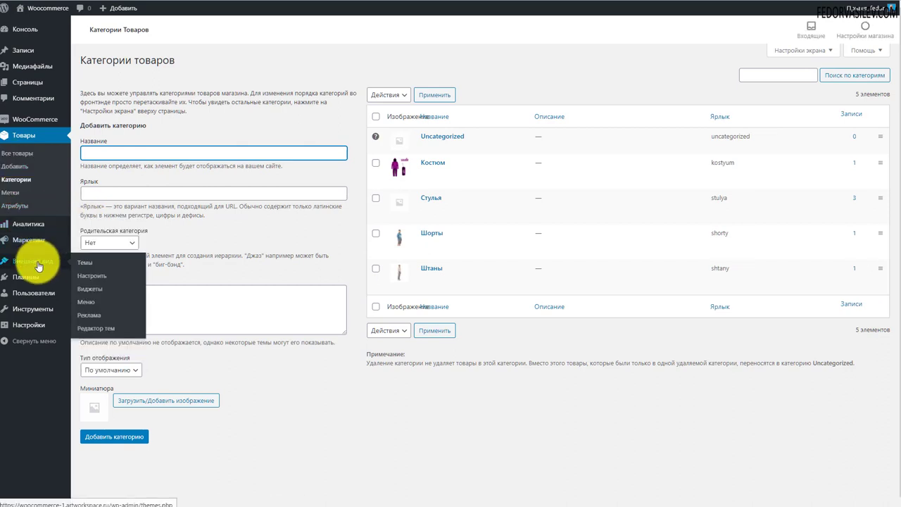
pyautogui.click(81, 293)
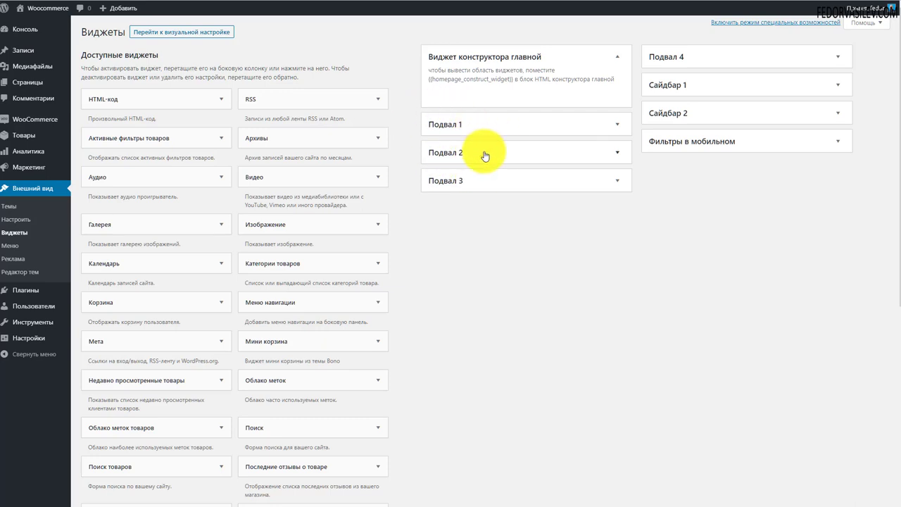
pyautogui.click(442, 126)
pyautogui.click(438, 125)
pyautogui.click(438, 153)
pyautogui.click(438, 157)
pyautogui.click(445, 180)
pyautogui.click(674, 57)
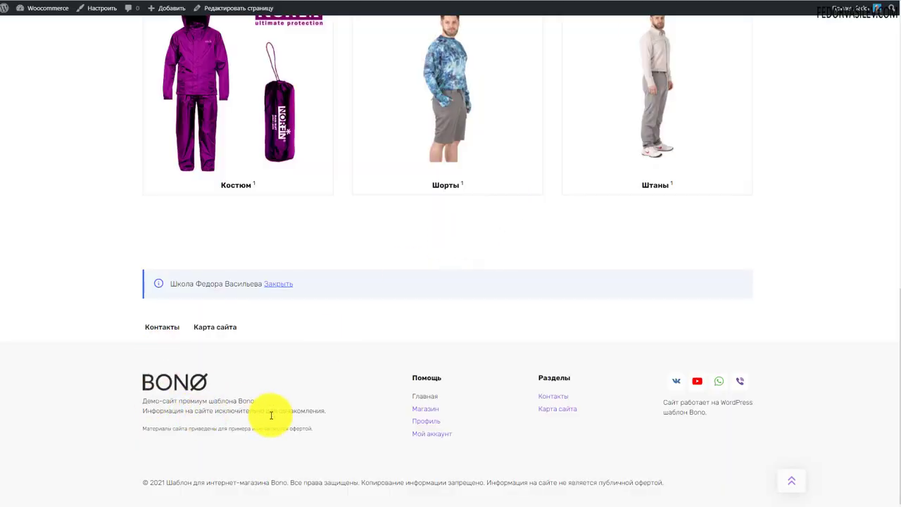
# - Examine the logo and demo-site text in the first footer column of the storefront
pyautogui.moveTo(299, 426); pyautogui.dragTo(189, 410)
pyautogui.click(267, 378)
pyautogui.click(147, 382)
pyautogui.moveTo(284, 430); pyautogui.dragTo(191, 382)
pyautogui.click(322, 364)
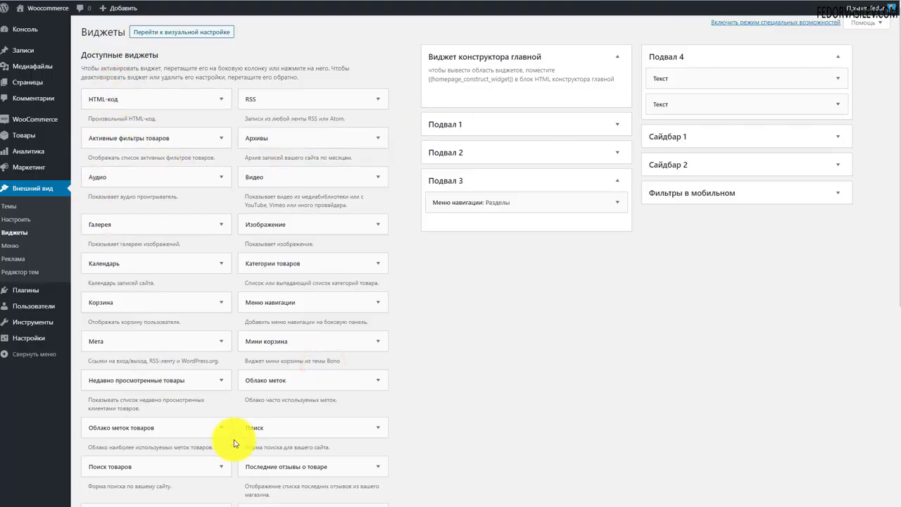
# - Examine the contents of the HTML-код widget in Подвал 1 and find its counterpart among the available widgets
pyautogui.click(446, 125)
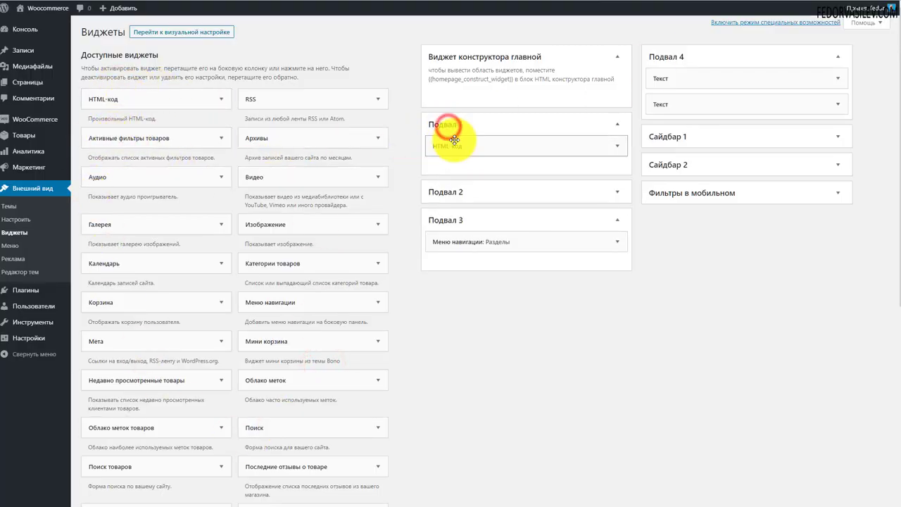
pyautogui.click(454, 148)
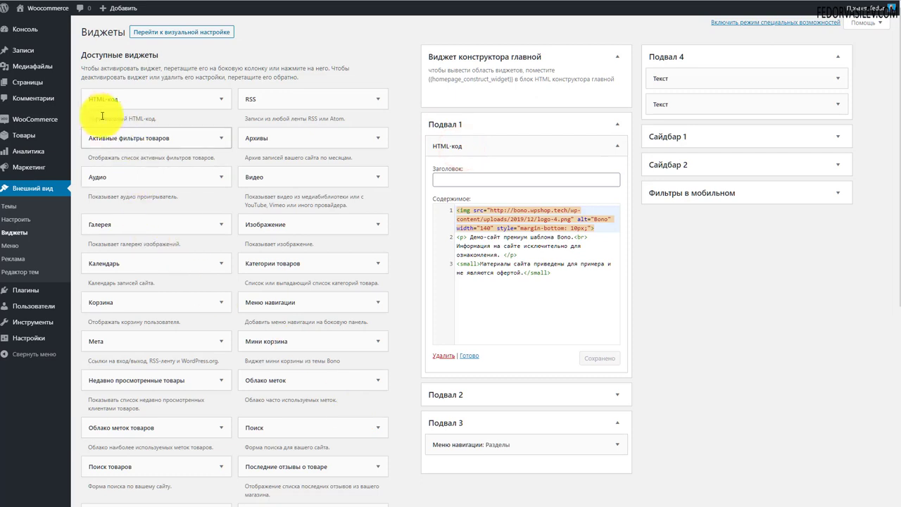
pyautogui.moveTo(119, 101); pyautogui.dragTo(203, 104)
pyautogui.click(441, 146)
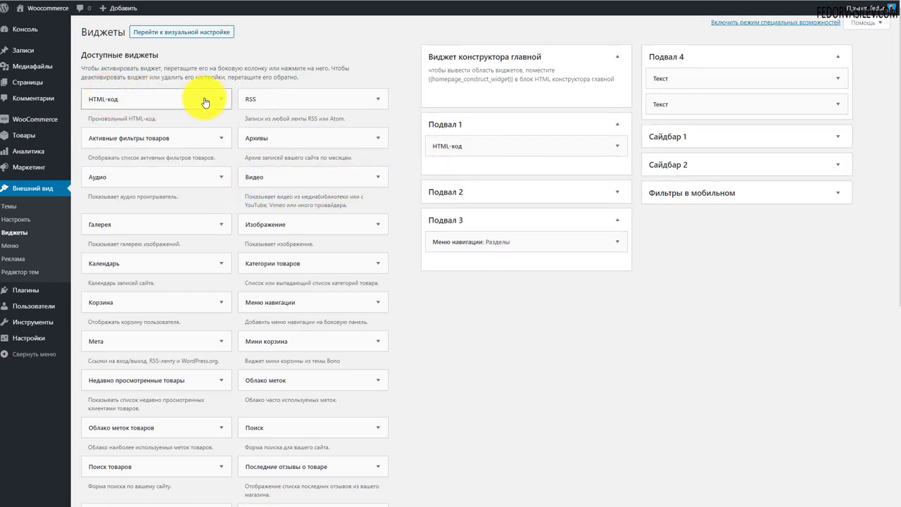
# - Check the areas offered for a new HTML-код widget, cancel, and reopen the HTML content in Подвал 1
pyautogui.click(225, 102)
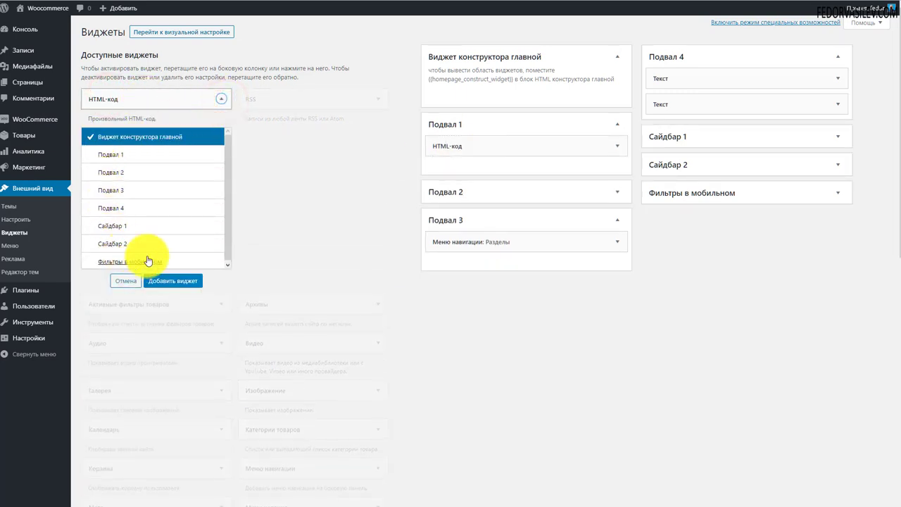
pyautogui.click(315, 164)
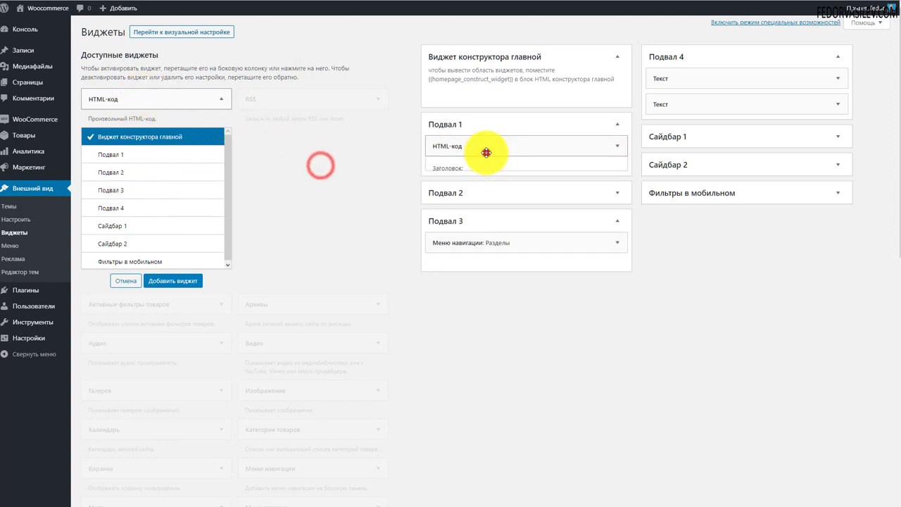
pyautogui.click(486, 150)
pyautogui.click(125, 280)
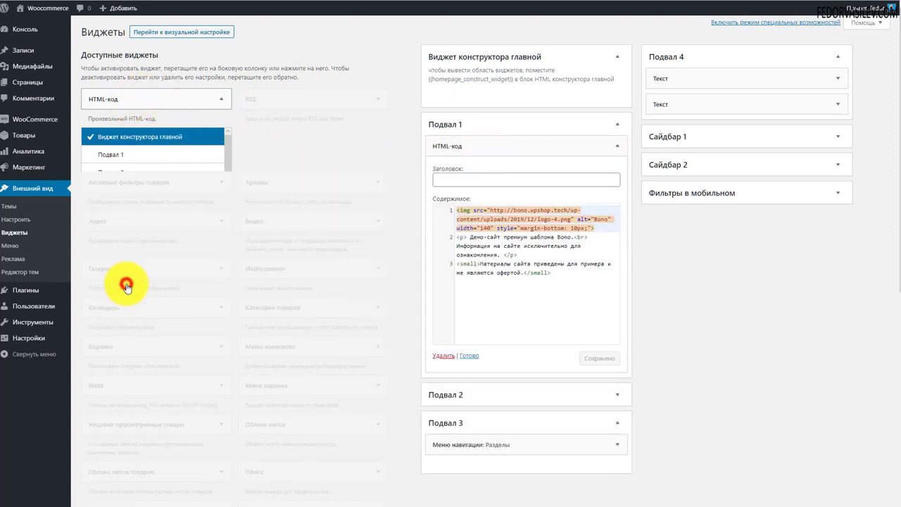
pyautogui.click(526, 239)
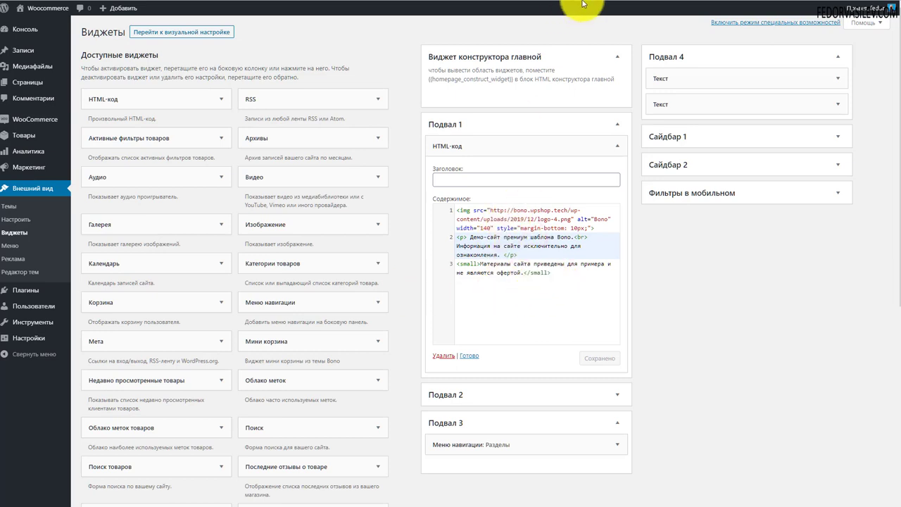
# - Review the small disclaimer line about the site materials under the storefront's footer logo
pyautogui.hotkey('ctrl', 'Tab')
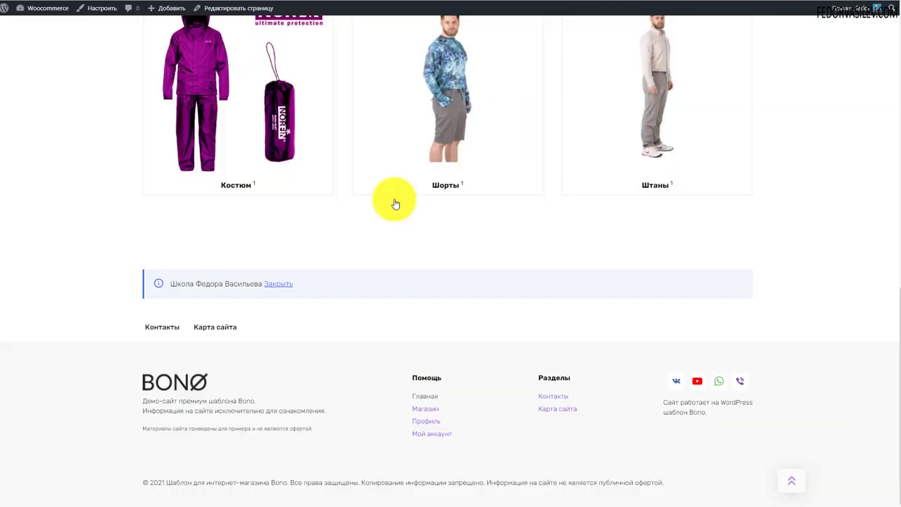
pyautogui.tripleClick(200, 428)
pyautogui.click(197, 434)
pyautogui.moveTo(325, 429); pyautogui.dragTo(145, 428)
pyautogui.click(216, 438)
pyautogui.moveTo(330, 426); pyautogui.dragTo(141, 428)
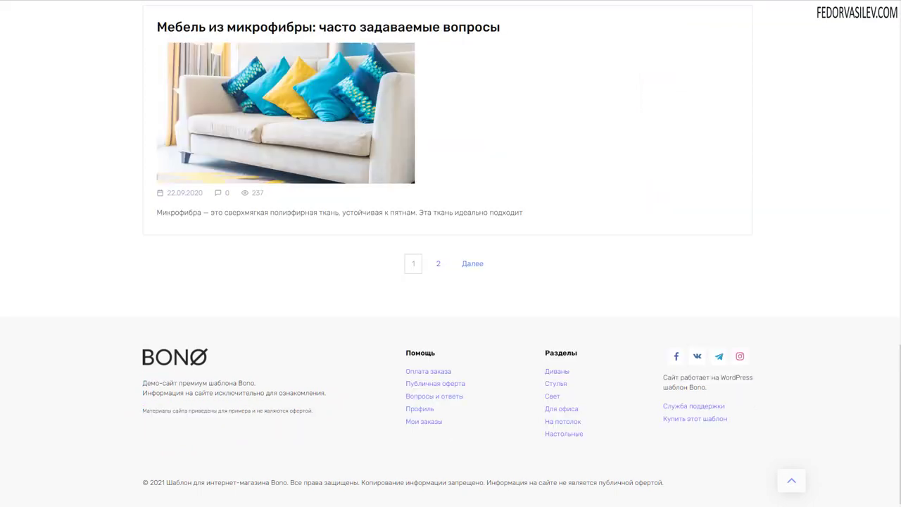
# - Open the Bono demo site's home page and view its footer
pyautogui.scroll(20, 630, 175)
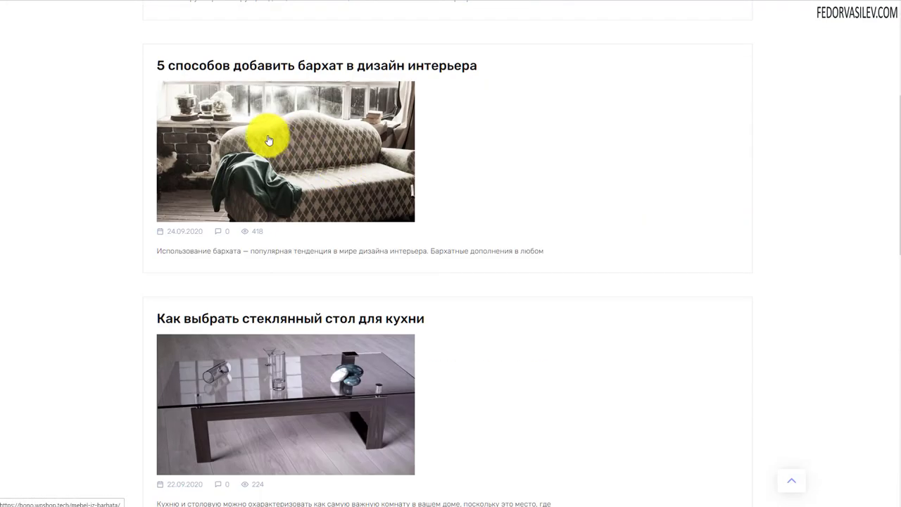
pyautogui.click(155, 32)
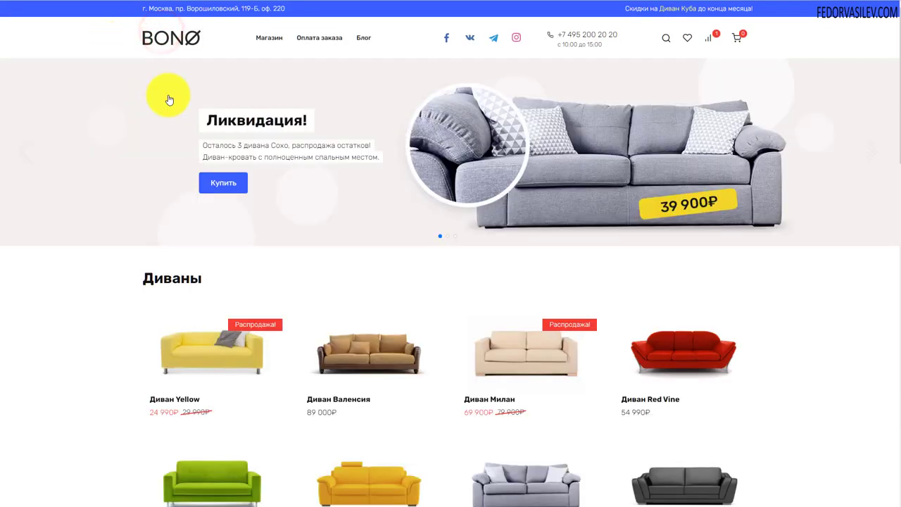
pyautogui.scroll(-7, 119, 56)
pyautogui.scroll(-10, 204, 127)
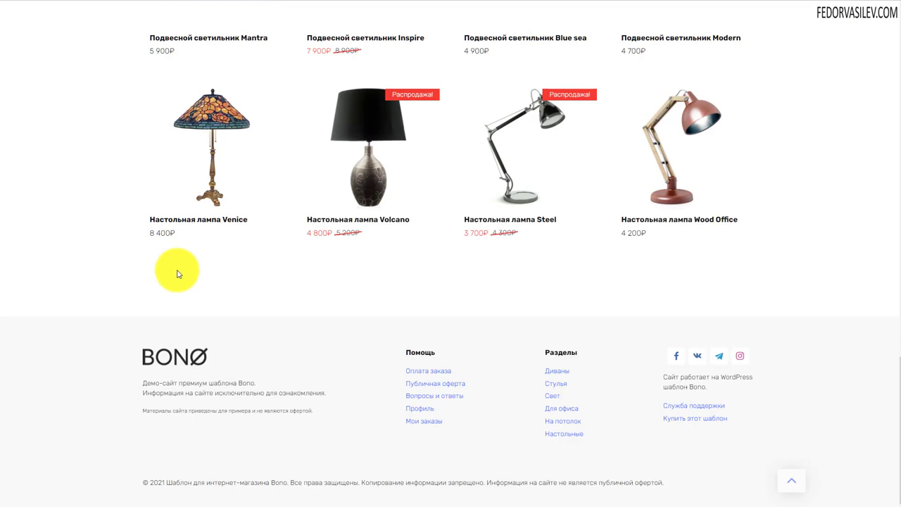
# - Inspect the demo footer logo's HTML in the developer tools, widening the page area and turning off mobile device emulation
pyautogui.rightClick(186, 354)
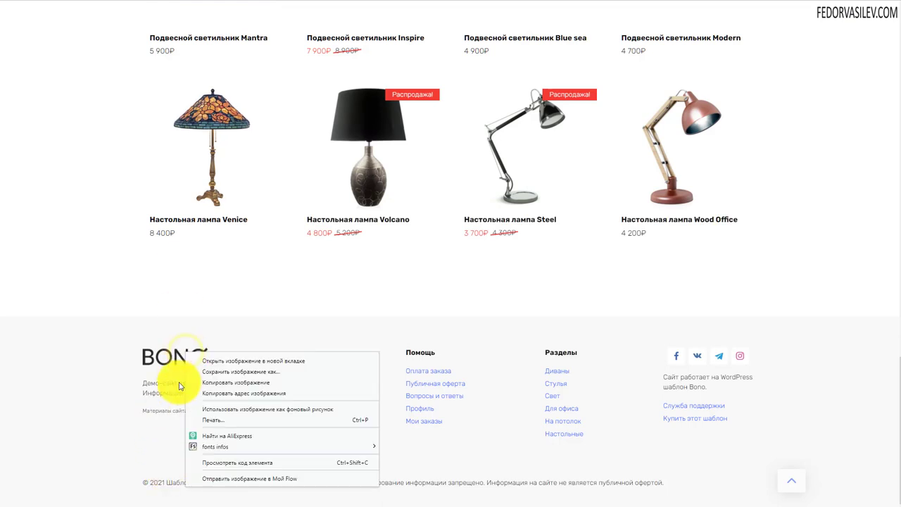
pyautogui.click(228, 464)
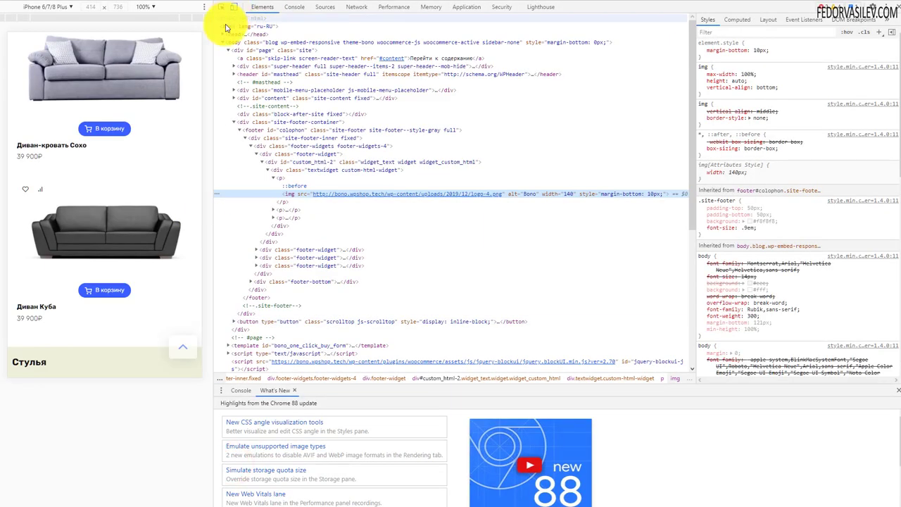
pyautogui.click(216, 67)
pyautogui.moveTo(213, 82); pyautogui.dragTo(425, 28)
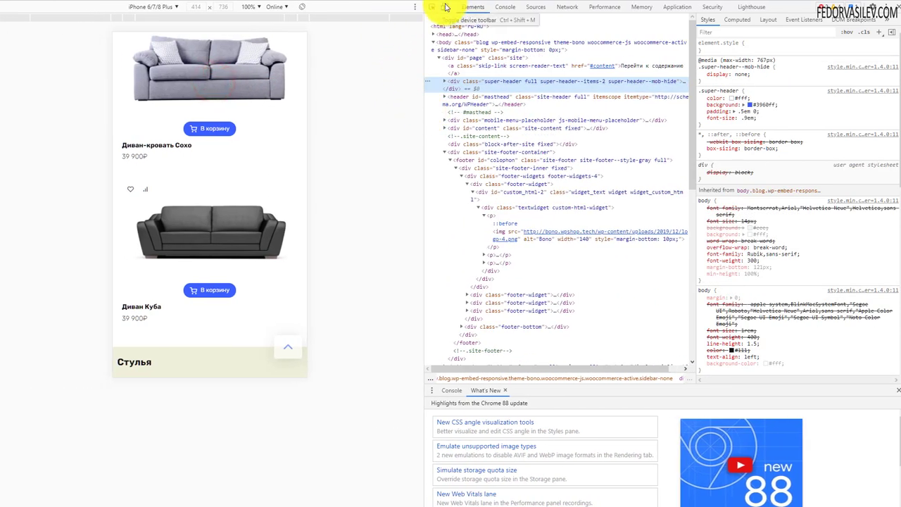
pyautogui.click(444, 7)
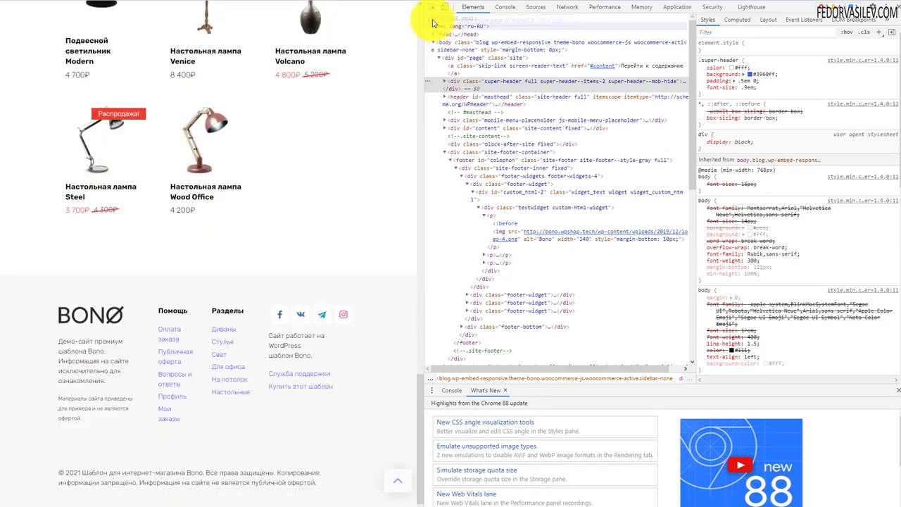
# - Inspect the description paragraph under the demo footer logo and open its HTML for editing in the developer tools
pyautogui.click(431, 8)
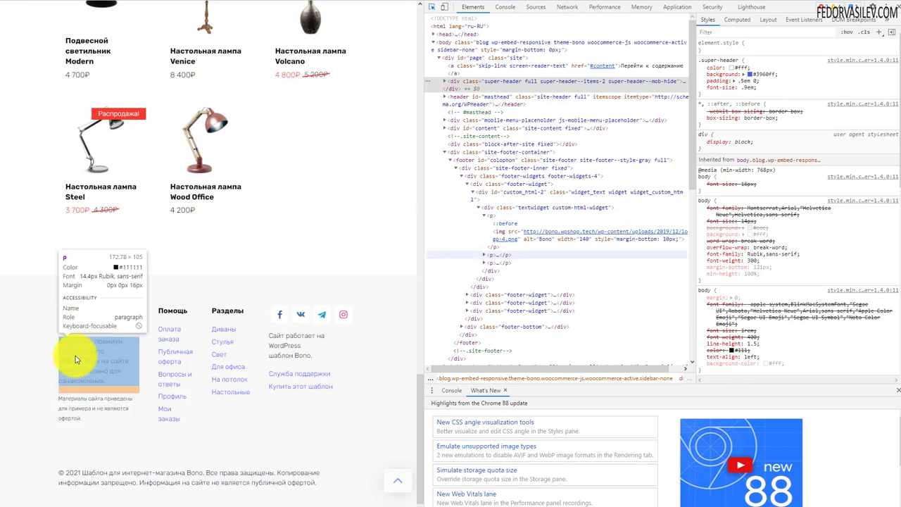
pyautogui.click(74, 377)
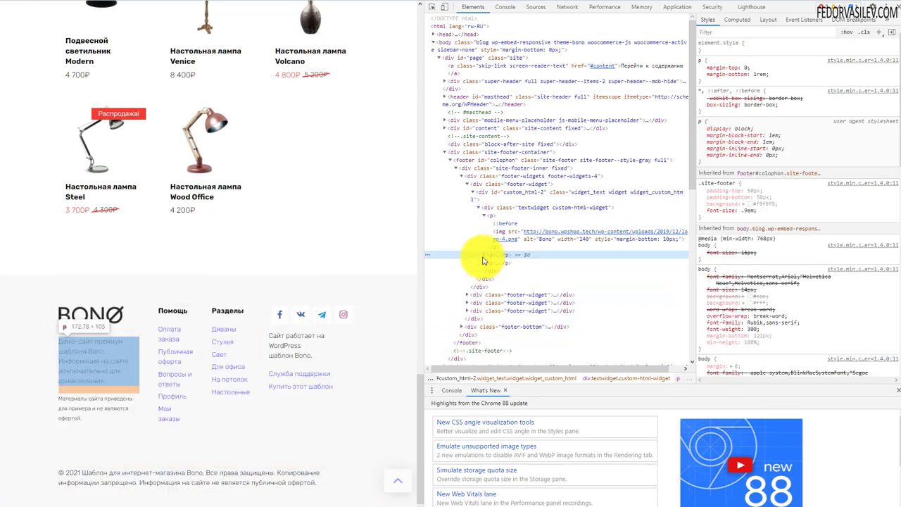
pyautogui.rightClick(492, 257)
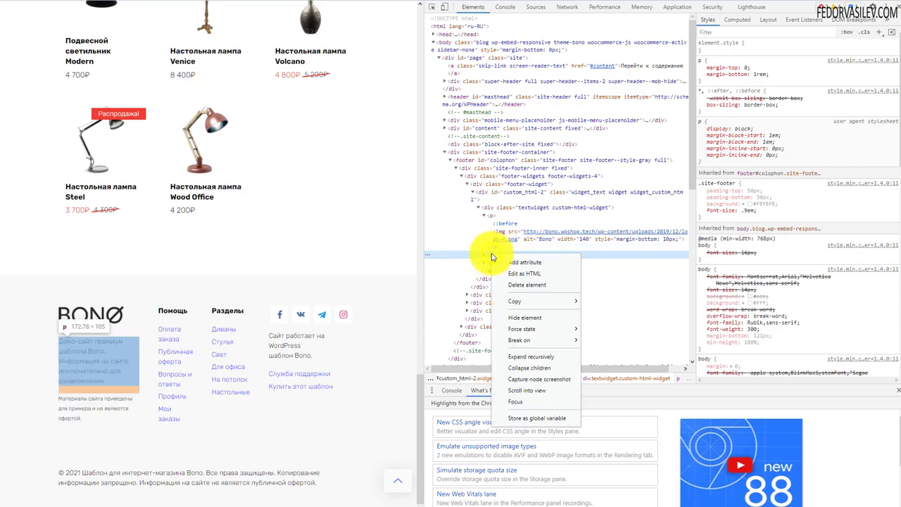
pyautogui.click(509, 275)
# - Highlight the whole paragraph code in the HTML editor, and its phrase about the premium Bono template
pyautogui.click(611, 271)
pyautogui.click(602, 279)
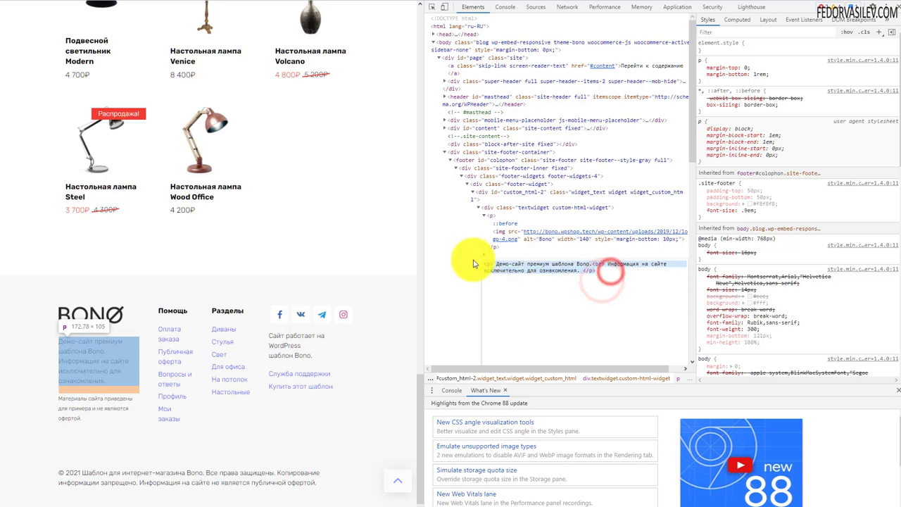
pyautogui.click(569, 299)
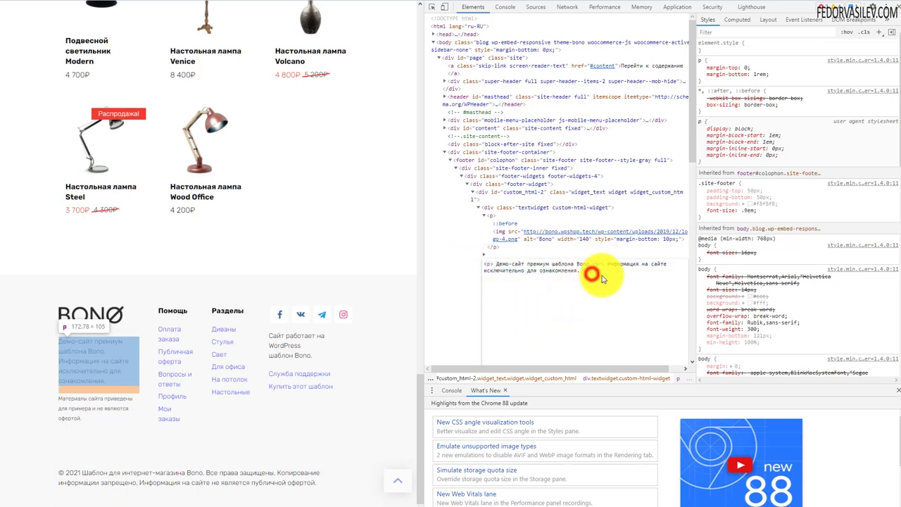
pyautogui.click(604, 272)
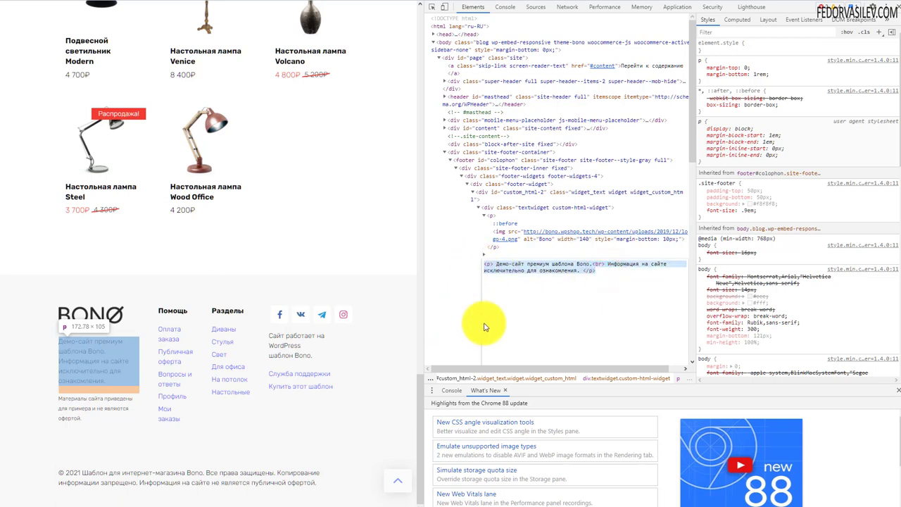
pyautogui.click(540, 287)
pyautogui.moveTo(589, 262); pyautogui.dragTo(512, 268)
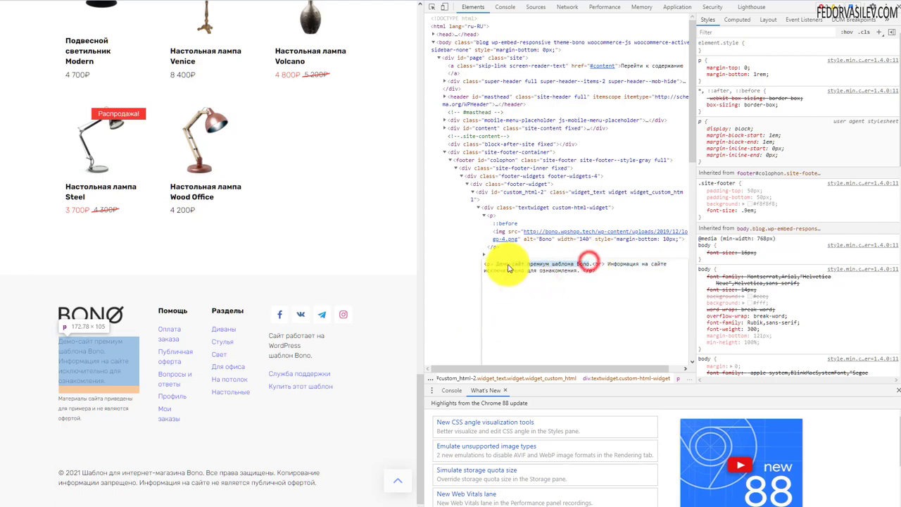
pyautogui.click(607, 299)
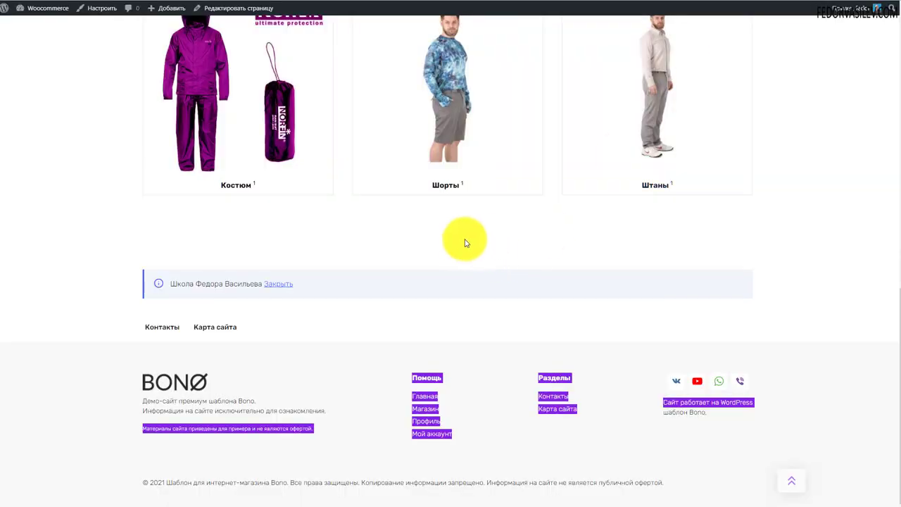
# - Inspect the demo footer's logo image, open its img tag as editable HTML, and highlight the whole tag
pyautogui.click(272, 477)
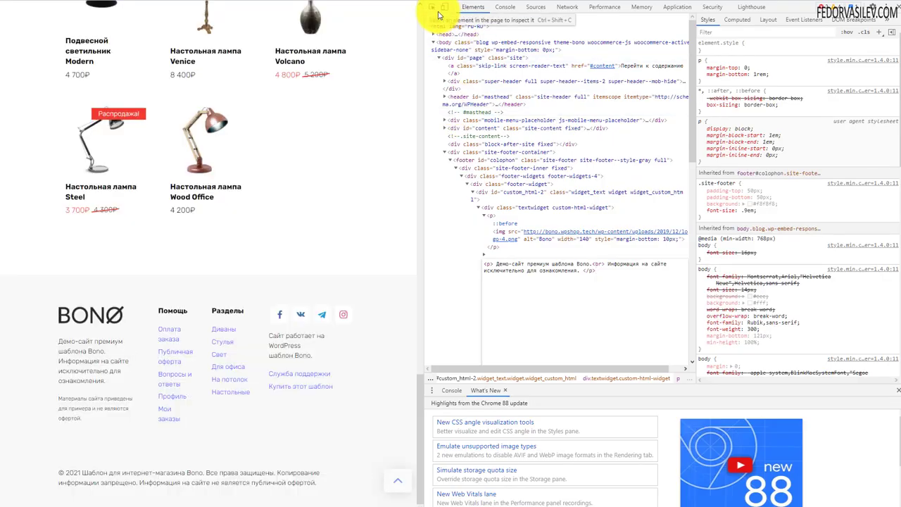
pyautogui.click(432, 8)
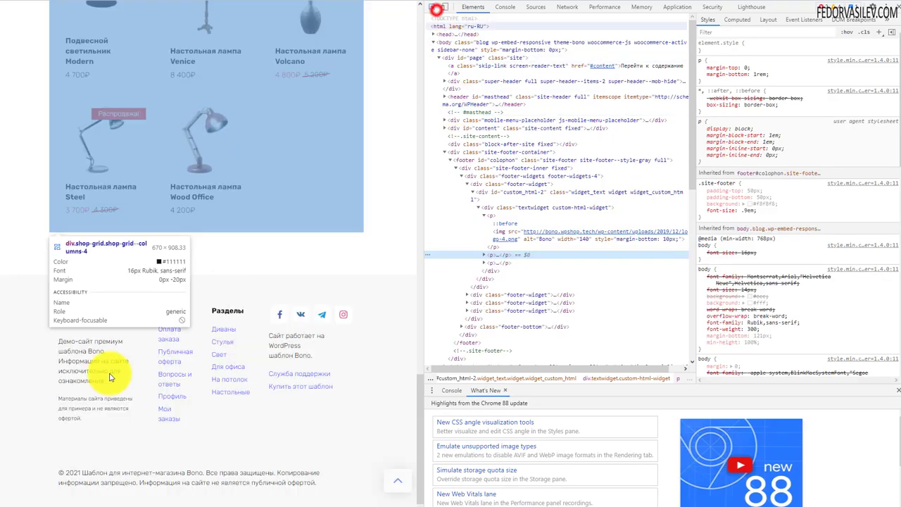
pyautogui.click(111, 323)
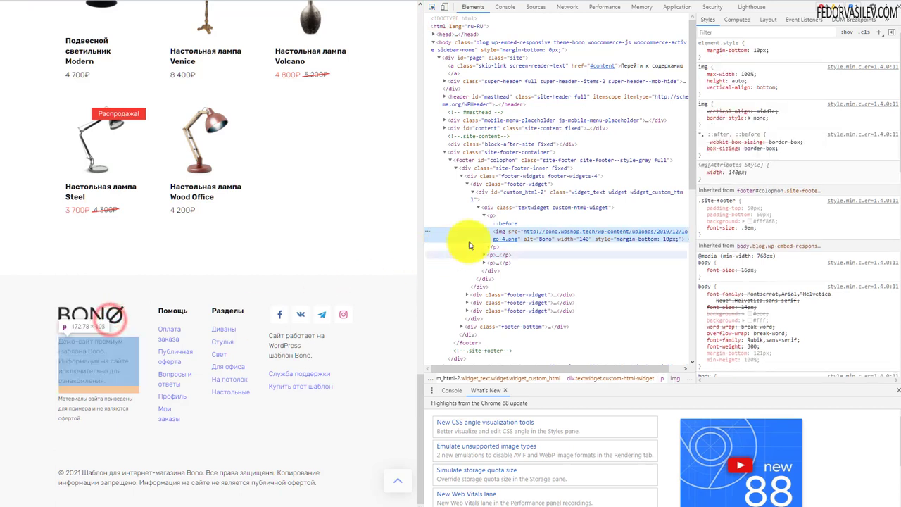
pyautogui.rightClick(498, 235)
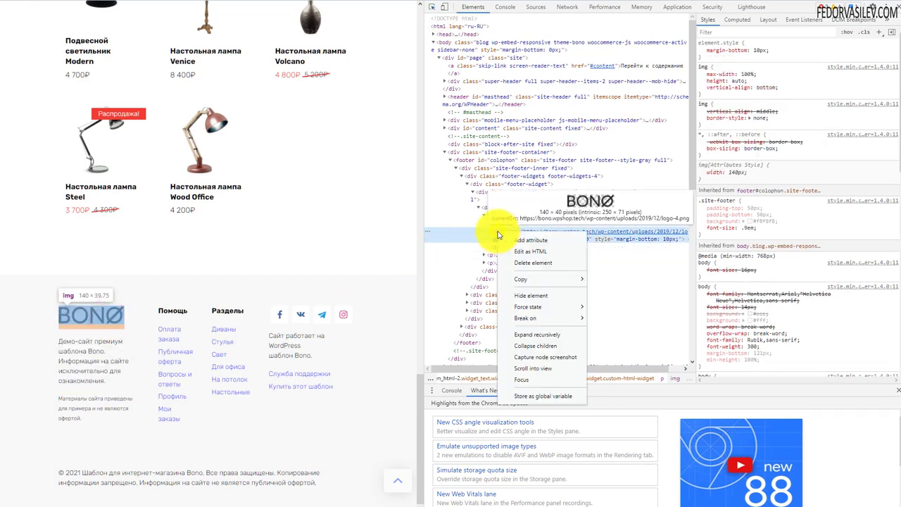
pyautogui.click(530, 254)
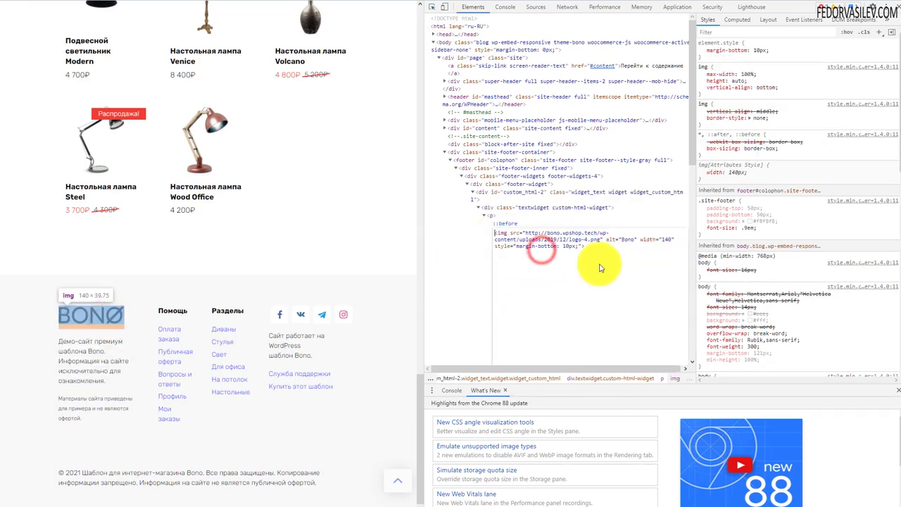
pyautogui.click(609, 253)
pyautogui.click(539, 283)
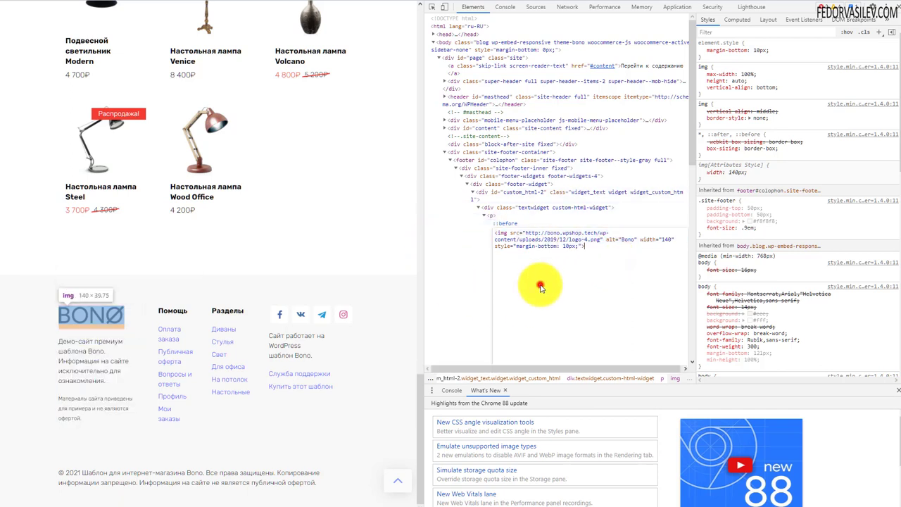
# - Examine the logo tag's attributes one by one: image file path, alt text, width and bottom-margin style
pyautogui.click(601, 240)
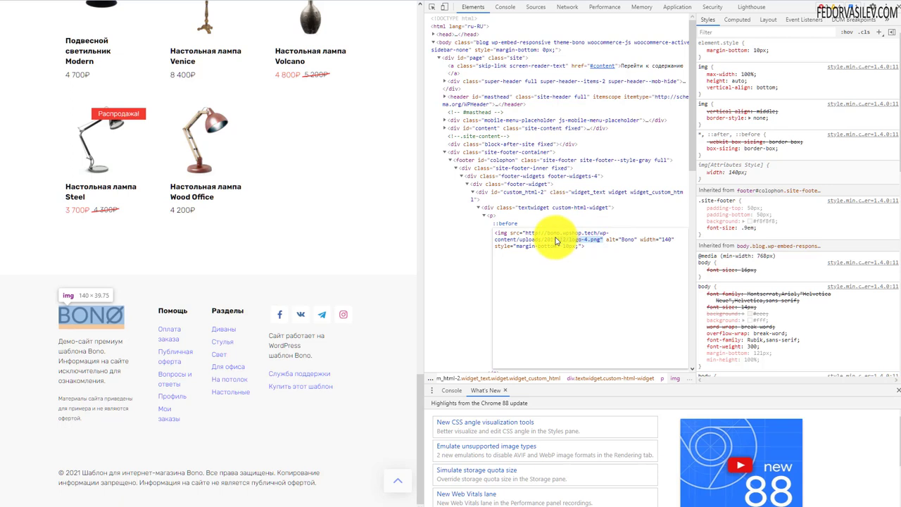
pyautogui.click(592, 258)
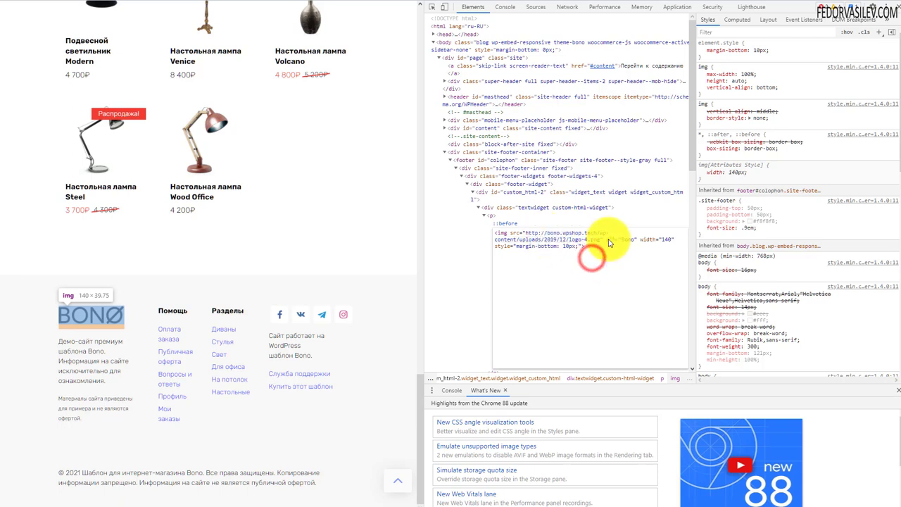
pyautogui.click(622, 240)
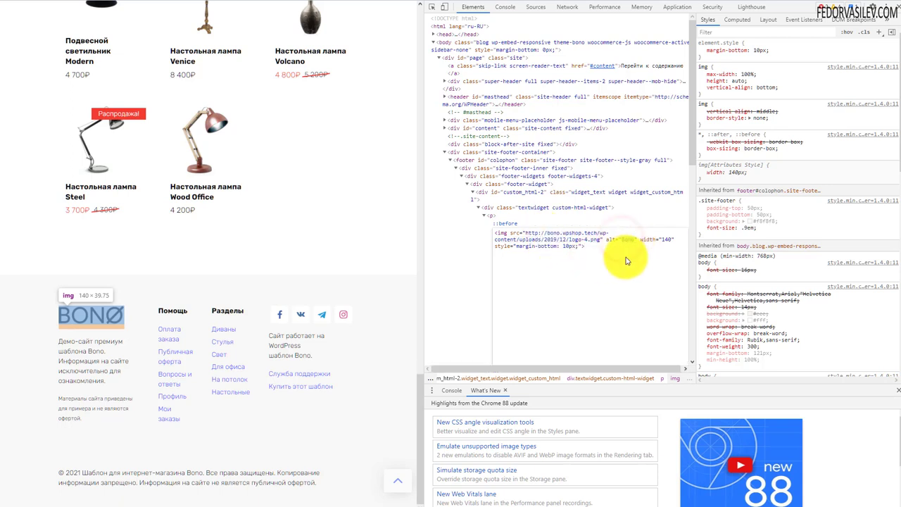
pyautogui.moveTo(610, 243); pyautogui.dragTo(632, 243)
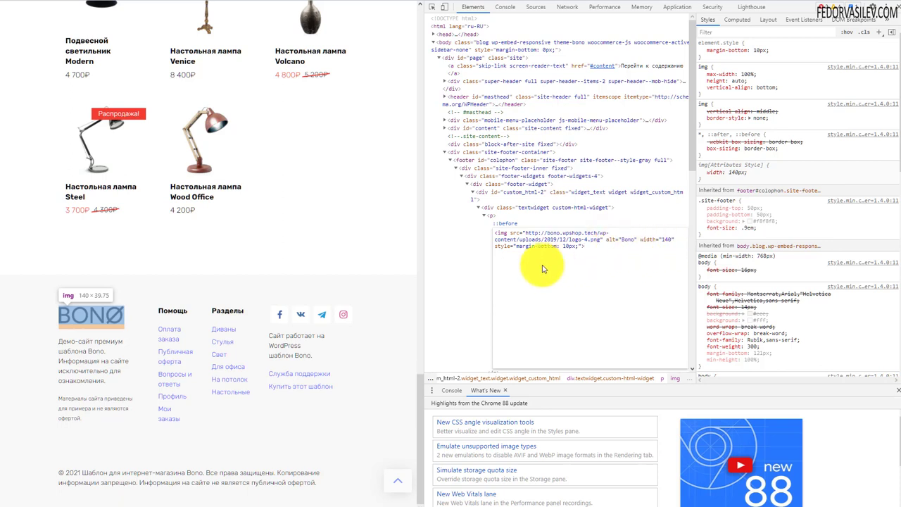
pyautogui.click(663, 240)
pyautogui.click(602, 268)
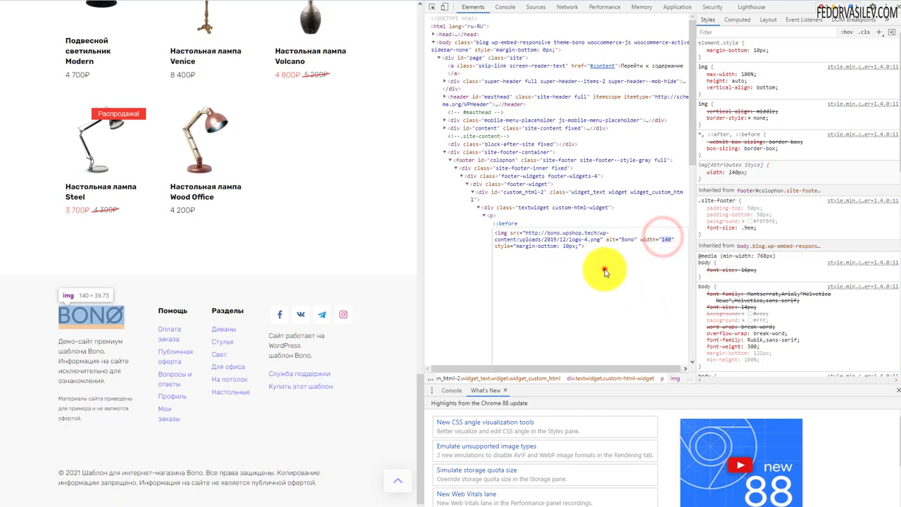
pyautogui.moveTo(516, 245); pyautogui.dragTo(568, 280)
pyautogui.click(577, 252)
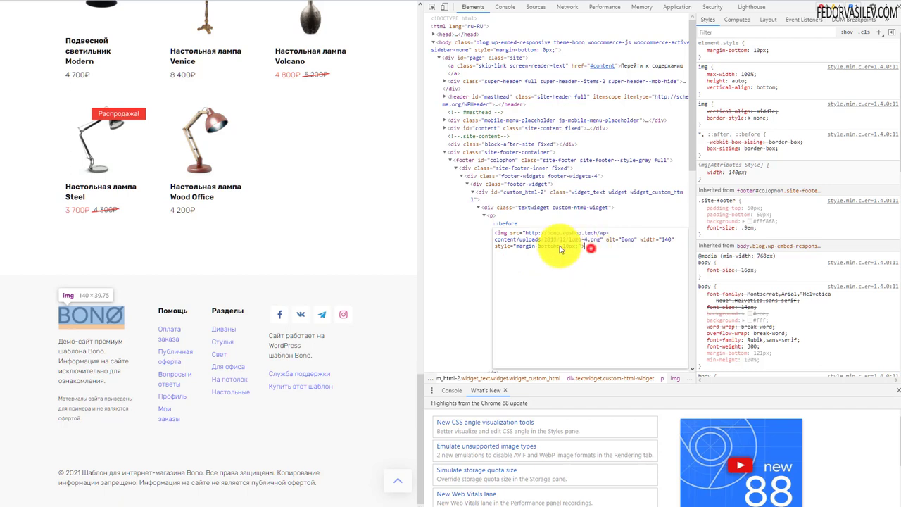
# - Review the complete HTML content of the HTML-код widget in Подвал 1 on the widgets page, and collapse the widget
pyautogui.click(462, 237)
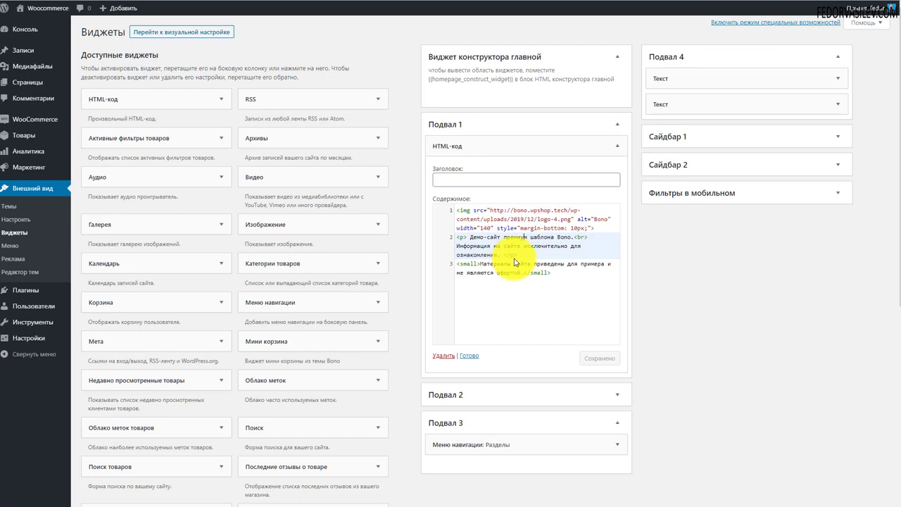
pyautogui.click(528, 298)
pyautogui.moveTo(563, 278); pyautogui.dragTo(438, 201)
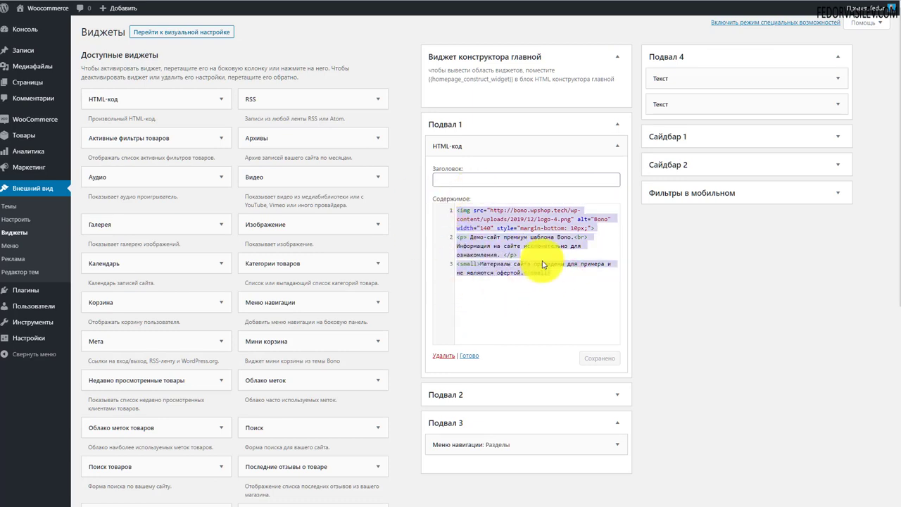
pyautogui.click(520, 274)
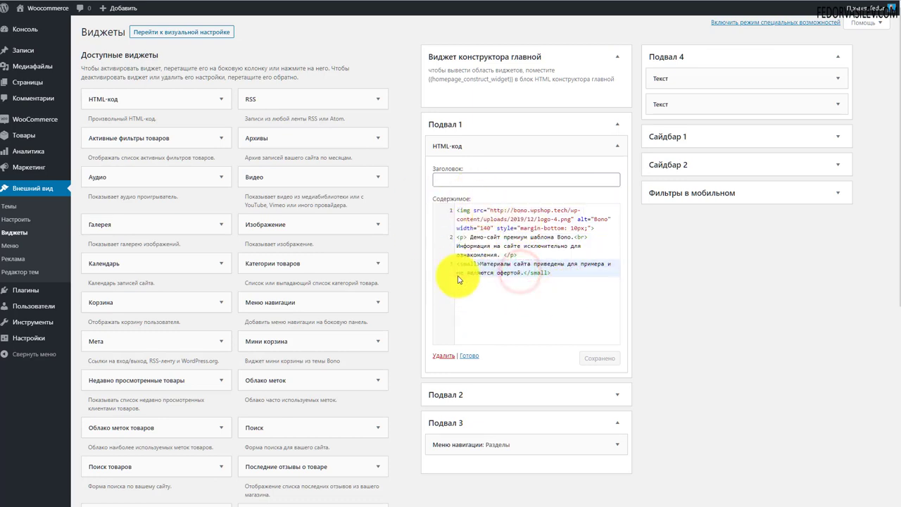
pyautogui.click(462, 147)
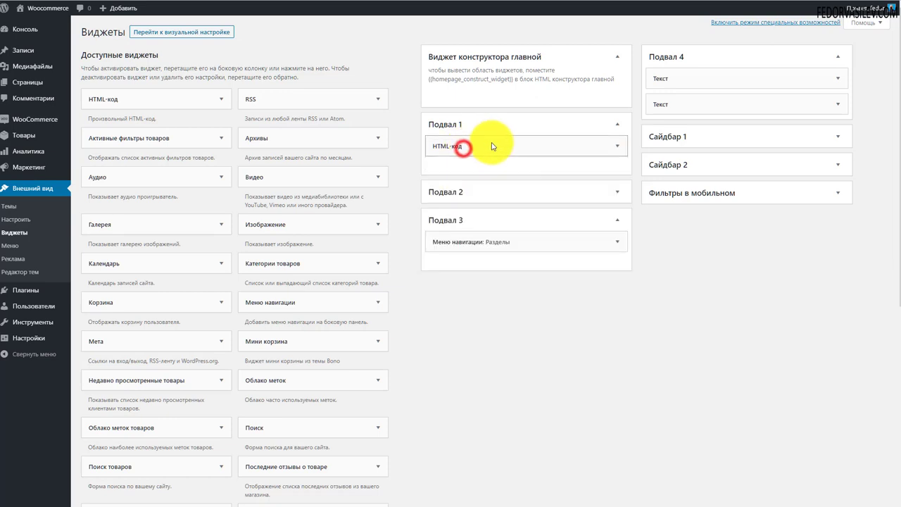
# - Expand Подвал 2, check its Помощь menu widget's title and available menus, keep Menu 1, and open the Разделы menu widget in Подвал 3
pyautogui.click(447, 192)
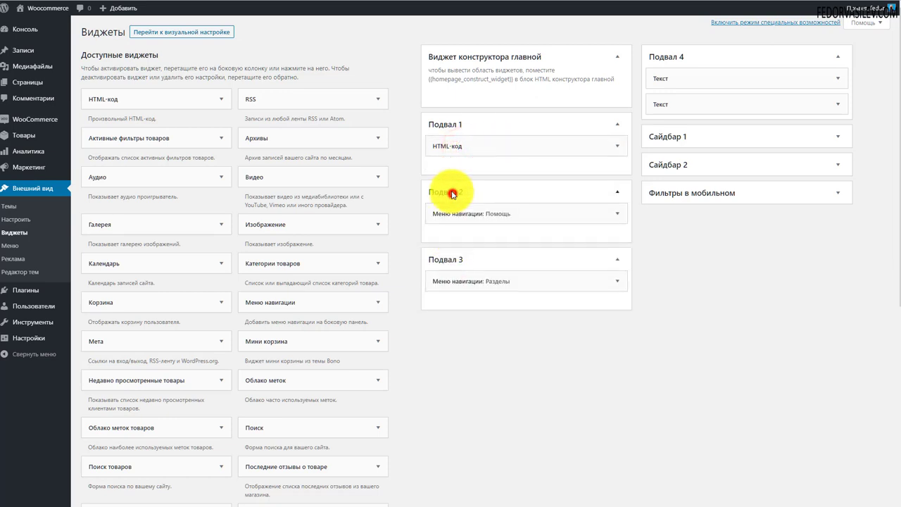
pyautogui.click(487, 216)
pyautogui.doubleClick(480, 246)
pyautogui.click(500, 269)
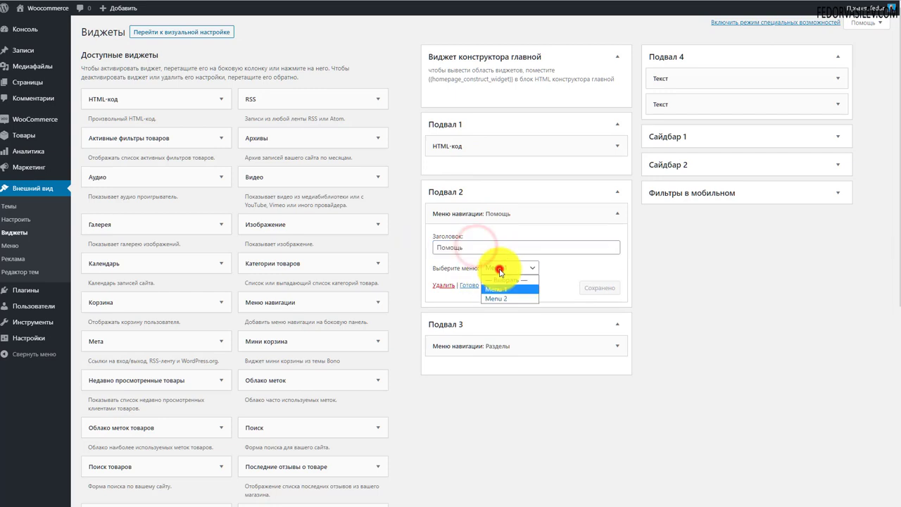
pyautogui.click(497, 288)
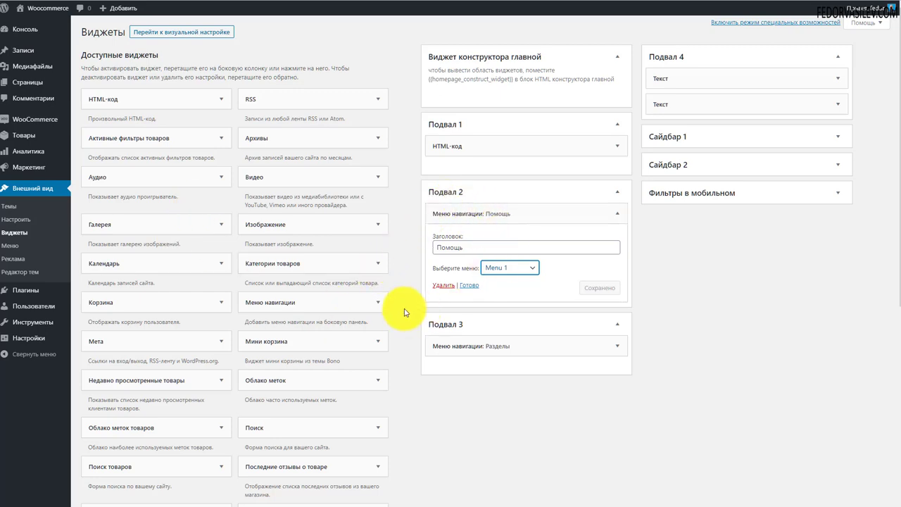
pyautogui.click(448, 344)
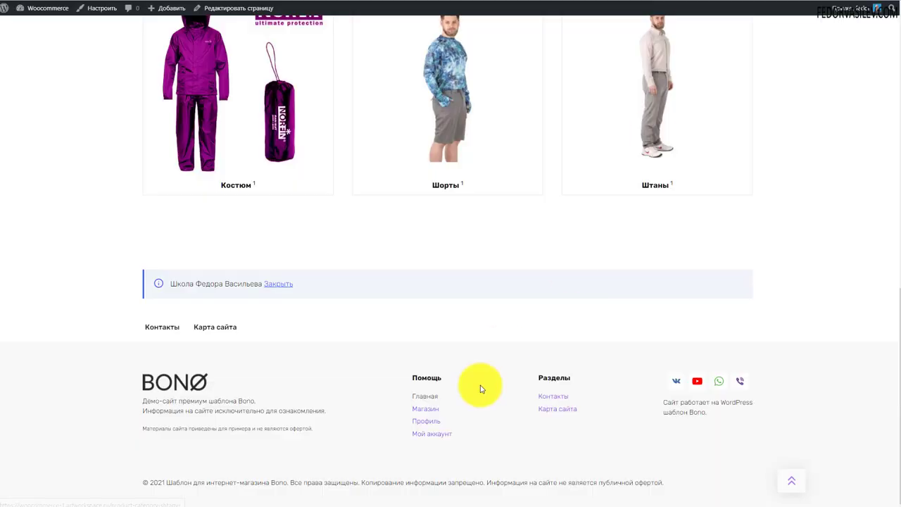
# - Open the Контакты page from the storefront footer and look over its contact form's name, subject and message fields
pyautogui.click(553, 398)
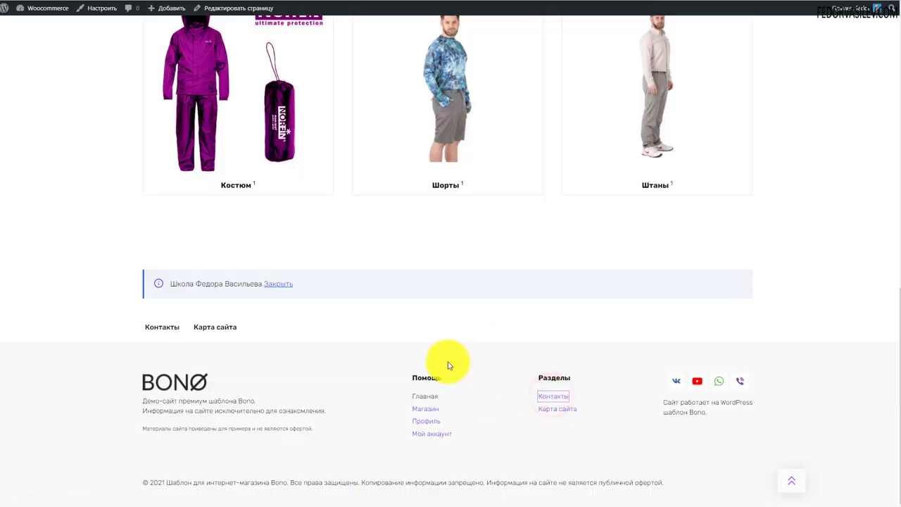
pyautogui.click(184, 284)
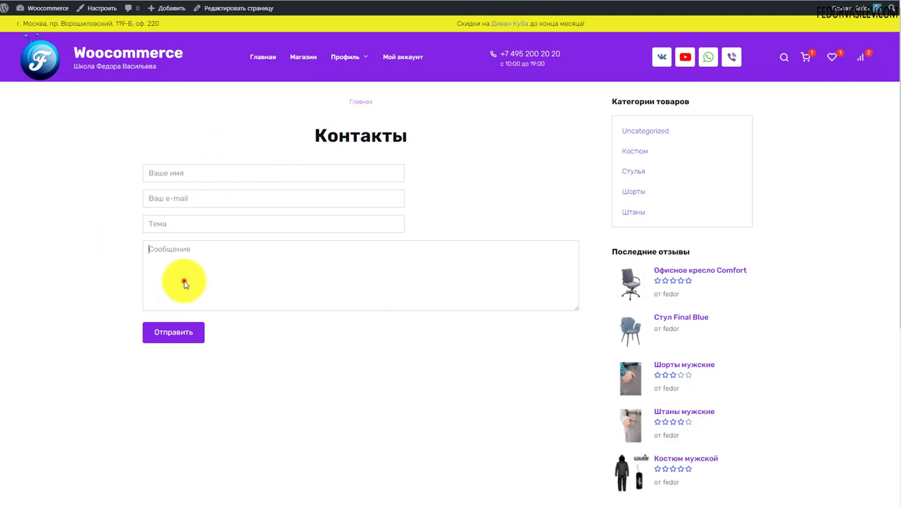
pyautogui.click(170, 224)
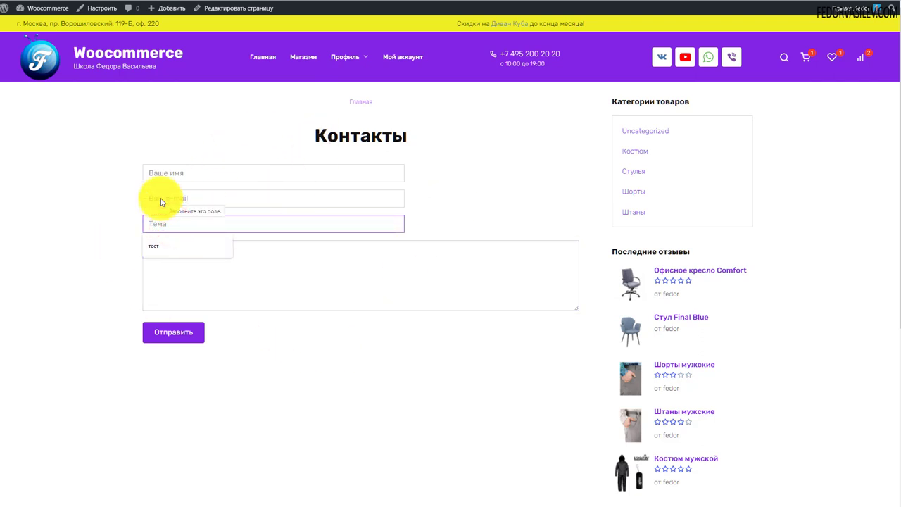
pyautogui.click(268, 172)
pyautogui.click(476, 186)
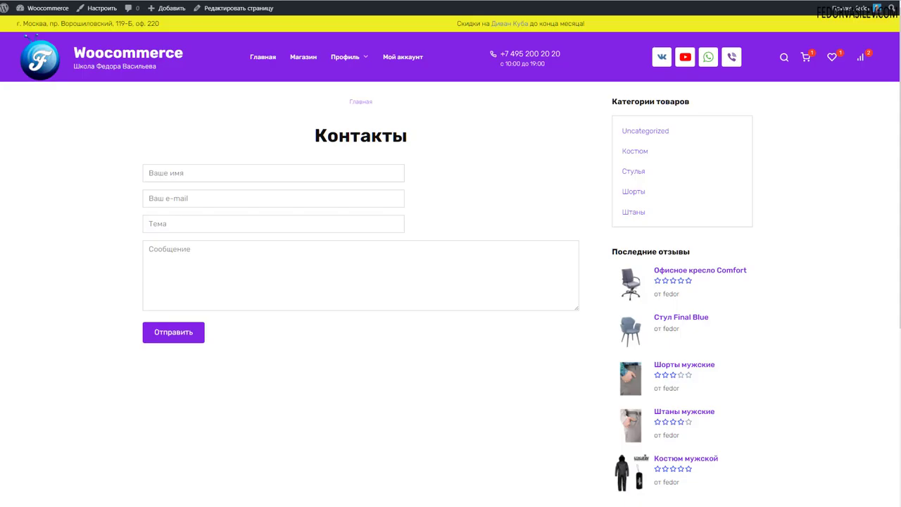
# - View the social icons in the storefront footer and open the first Текст widget in Подвал 4 on the widgets page
pyautogui.scroll(-4, 602, 243)
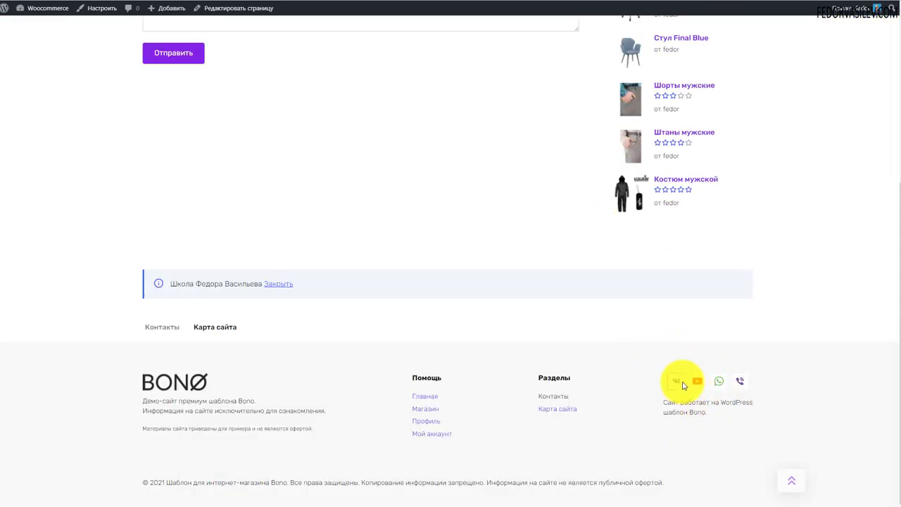
pyautogui.hotkey('ctrl', 'Tab')
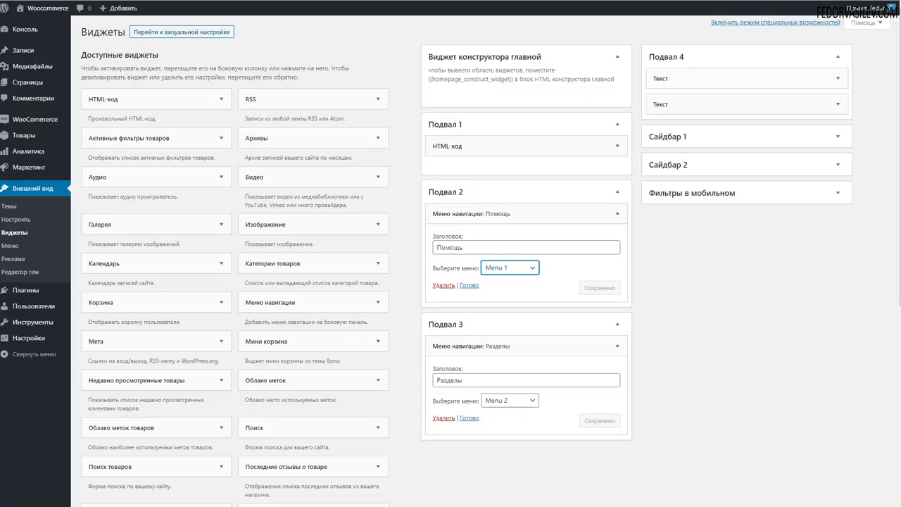
pyautogui.click(660, 78)
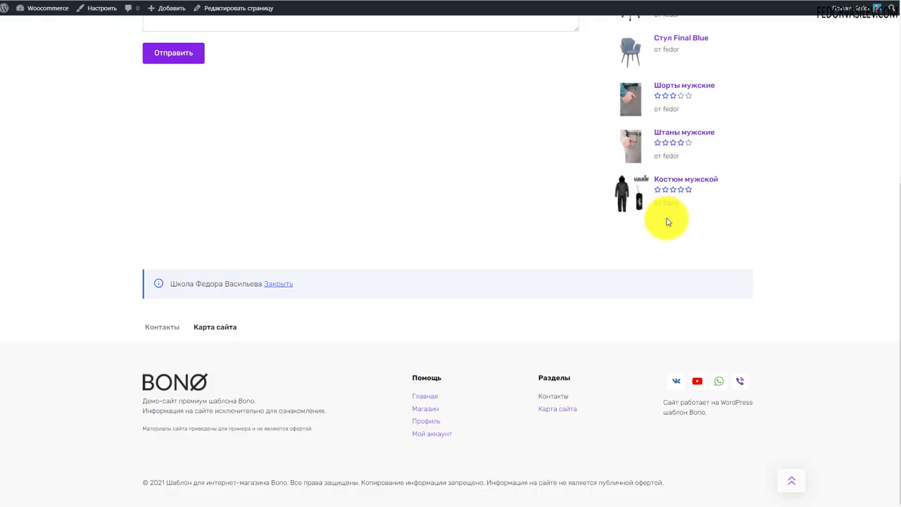
# - Compare the social icons in the storefront's header and footer with the [social_profiles] shortcode in Подвал 4's first Текст widget
pyautogui.scroll(4, 663, 218)
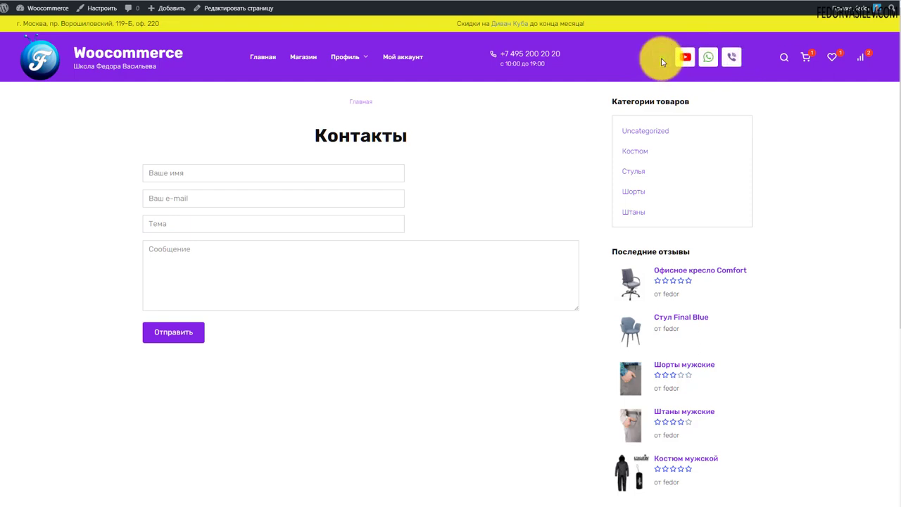
pyautogui.scroll(-5, 664, 176)
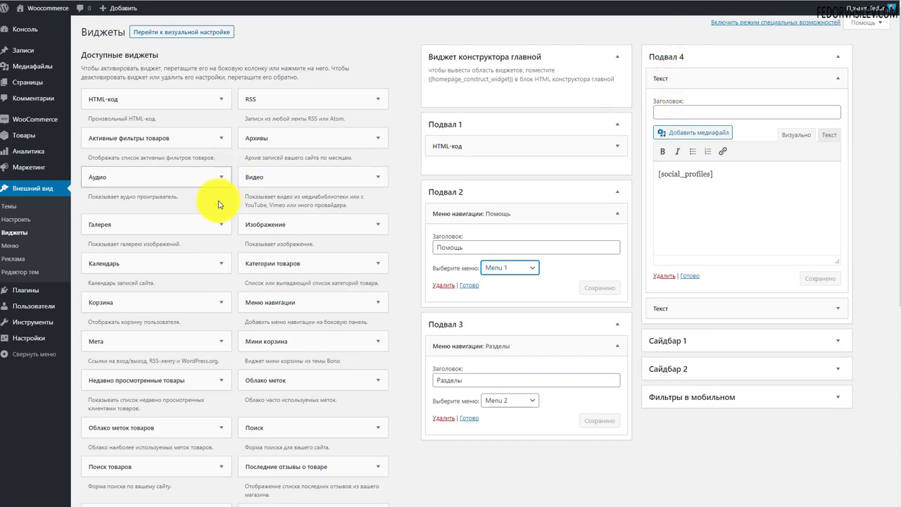
pyautogui.scroll(-5, 253, 230)
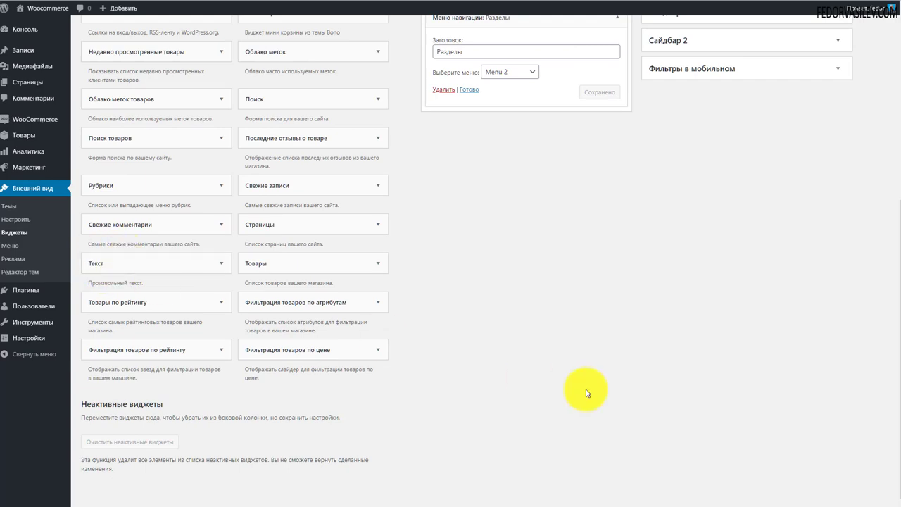
pyautogui.scroll(5, 528, 376)
pyautogui.moveTo(721, 174); pyautogui.dragTo(621, 168)
pyautogui.click(694, 197)
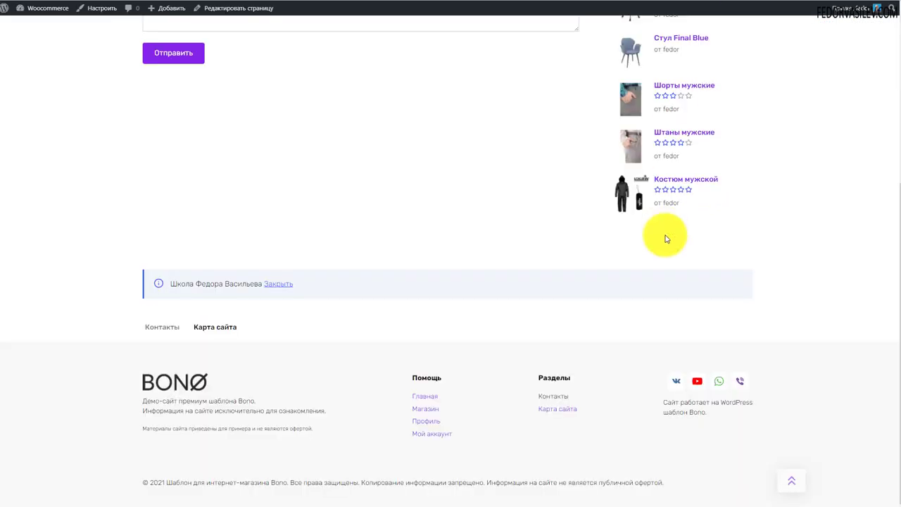
pyautogui.scroll(5, 658, 211)
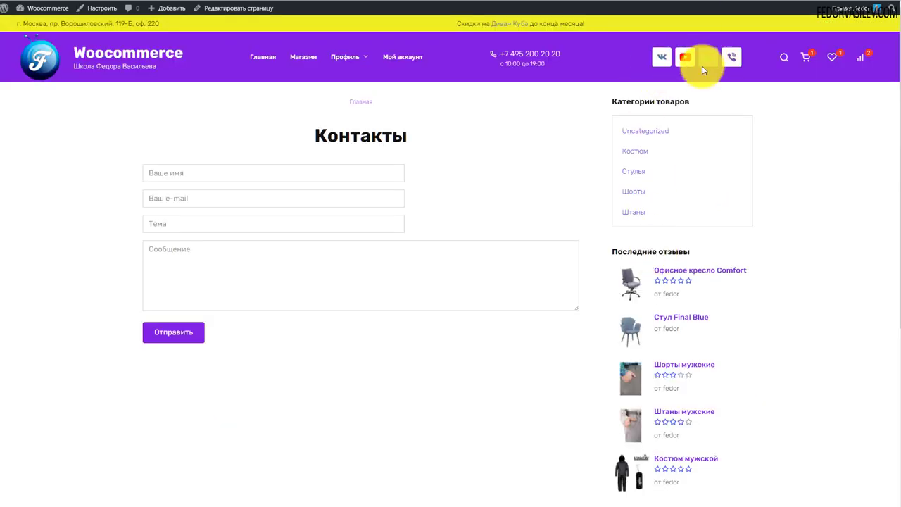
pyautogui.scroll(-4, 663, 85)
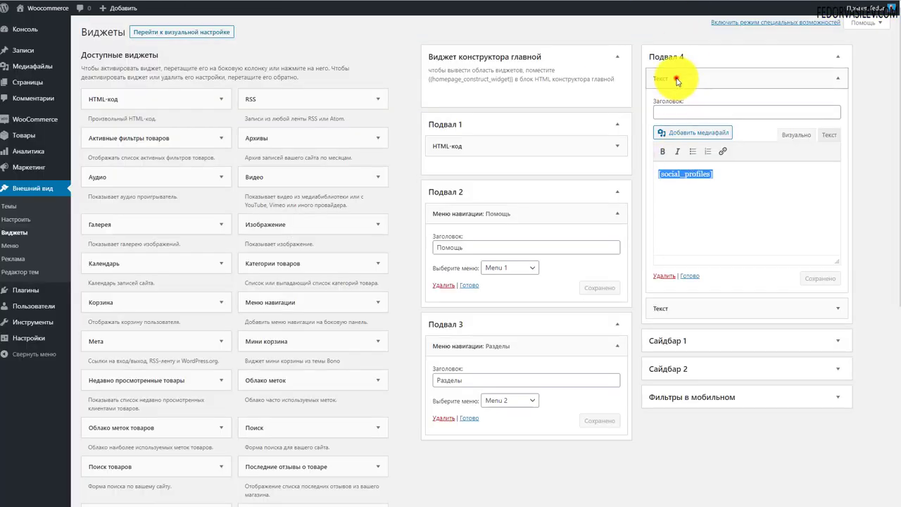
# - Collapse the first Текст widget in Подвал 4, open the second one and compare its text with the storefront footer
pyautogui.click(677, 80)
pyautogui.click(666, 105)
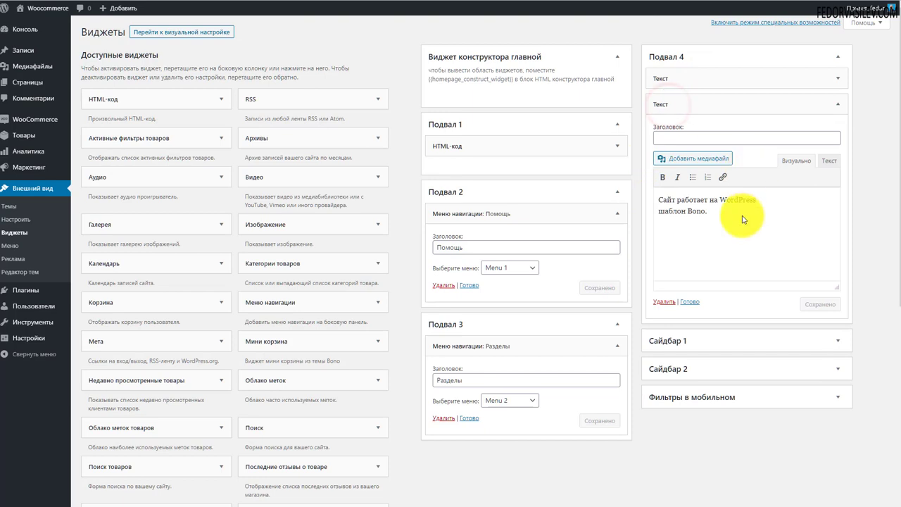
pyautogui.moveTo(737, 219); pyautogui.dragTo(648, 189)
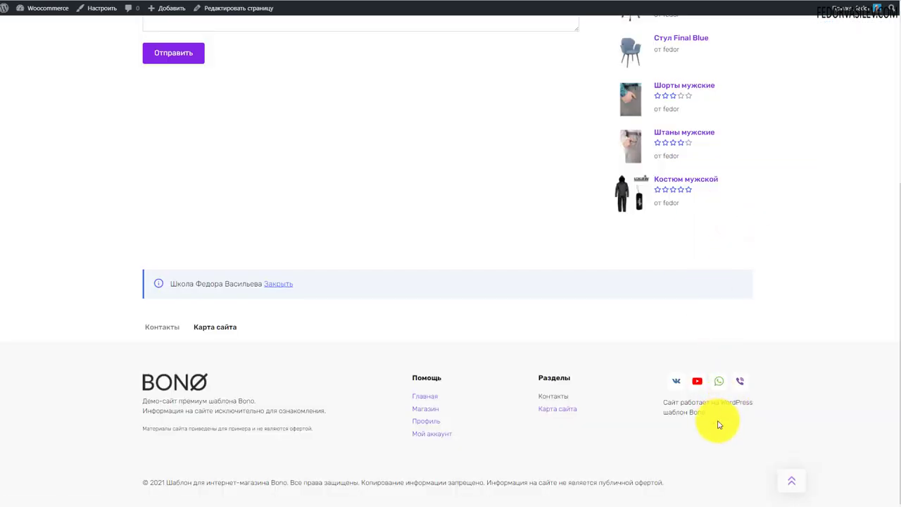
pyautogui.moveTo(710, 415); pyautogui.dragTo(644, 402)
pyautogui.click(791, 480)
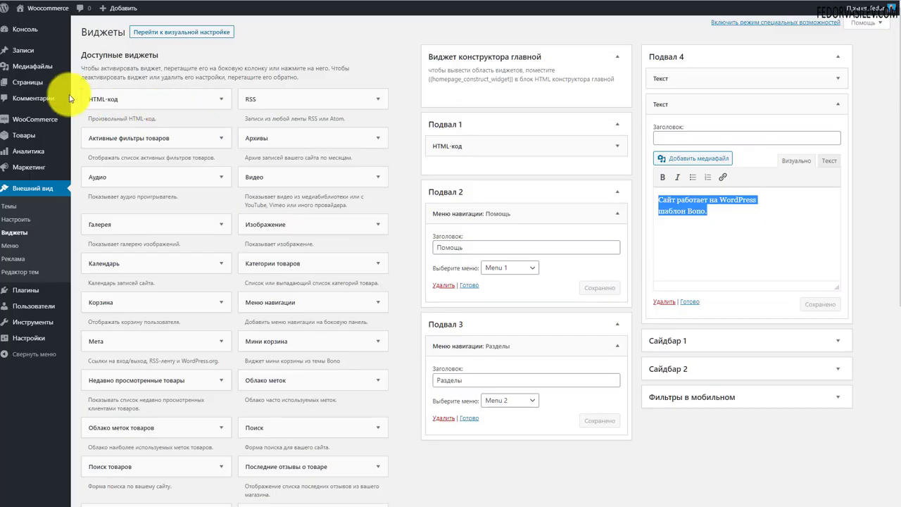
# - Open the Контакты page for editing, check its [contactform] shortcode alongside the theme documentation, and return to the page list
pyautogui.click(46, 82)
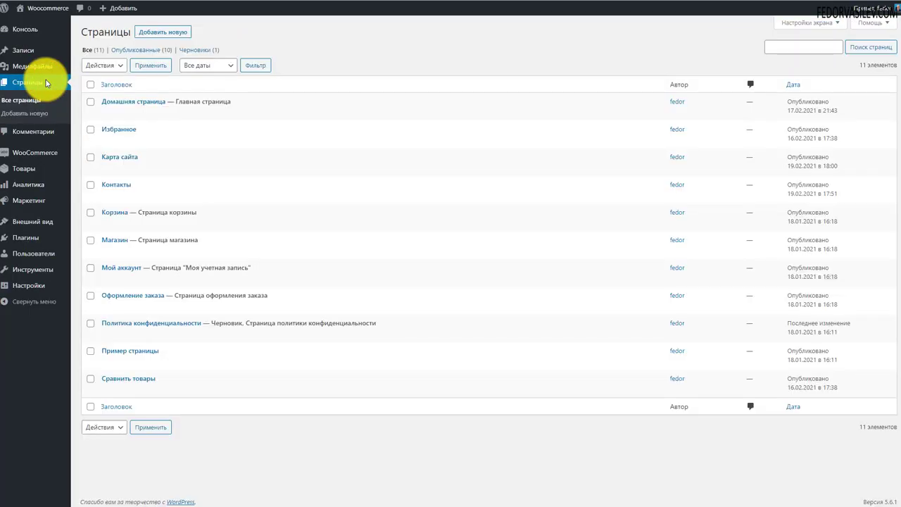
pyautogui.click(107, 184)
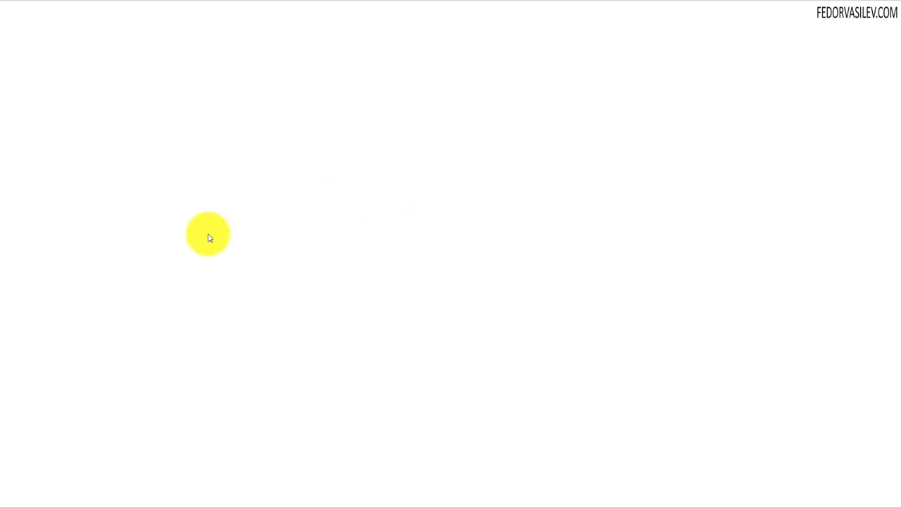
pyautogui.moveTo(302, 165); pyautogui.dragTo(246, 169)
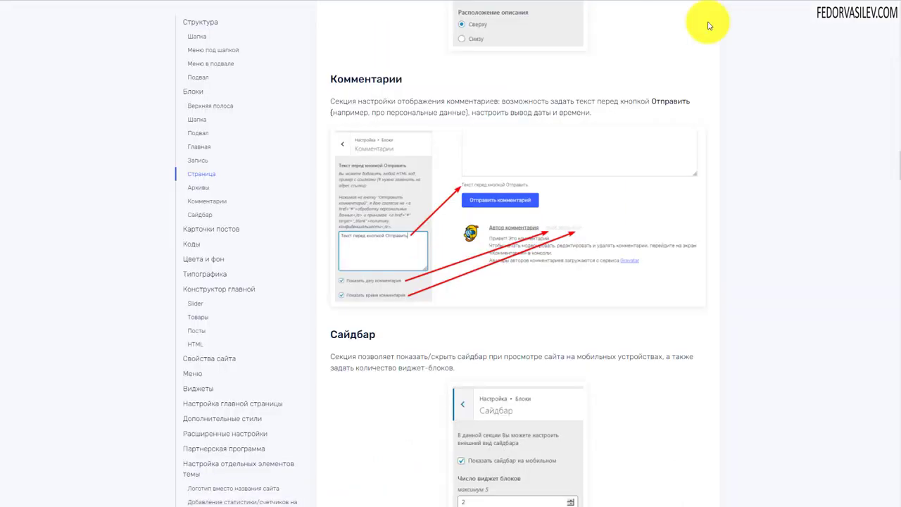
pyautogui.scroll(15, 483, 392)
pyautogui.scroll(5, 185, 86)
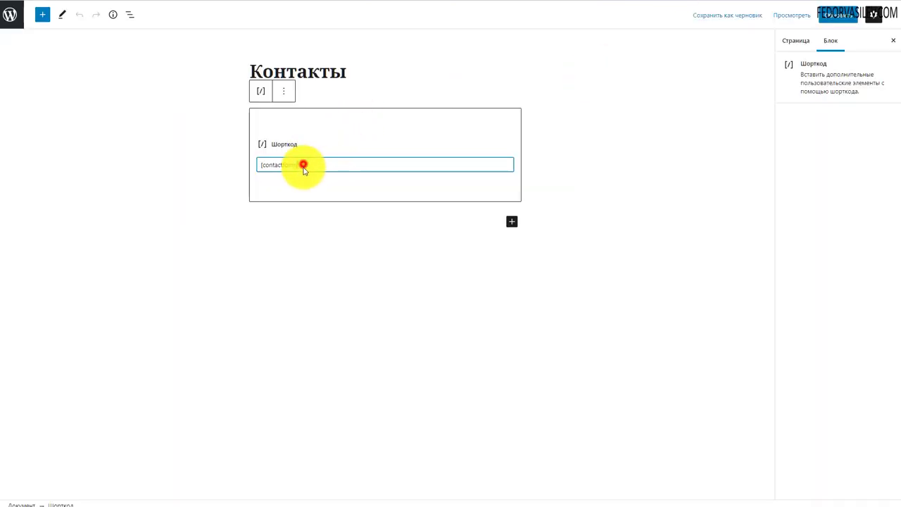
pyautogui.moveTo(304, 169); pyautogui.dragTo(267, 169)
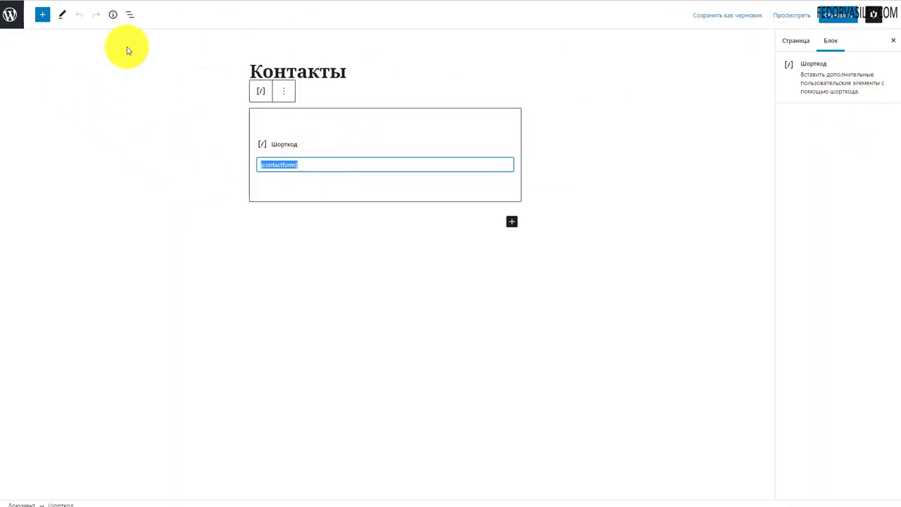
pyautogui.click(12, 17)
# - Open the menu editor and load Menu 1 to review its structure and display location
pyautogui.moveTo(30, 228)
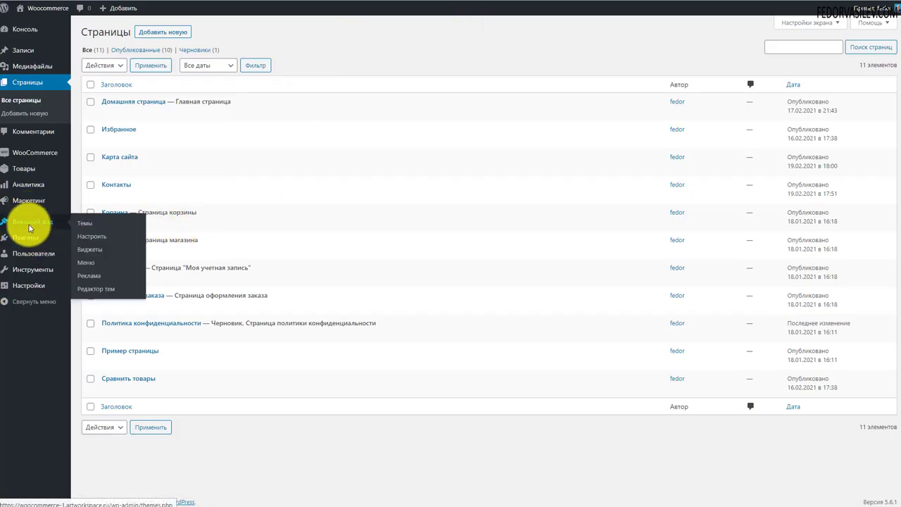
pyautogui.click(83, 266)
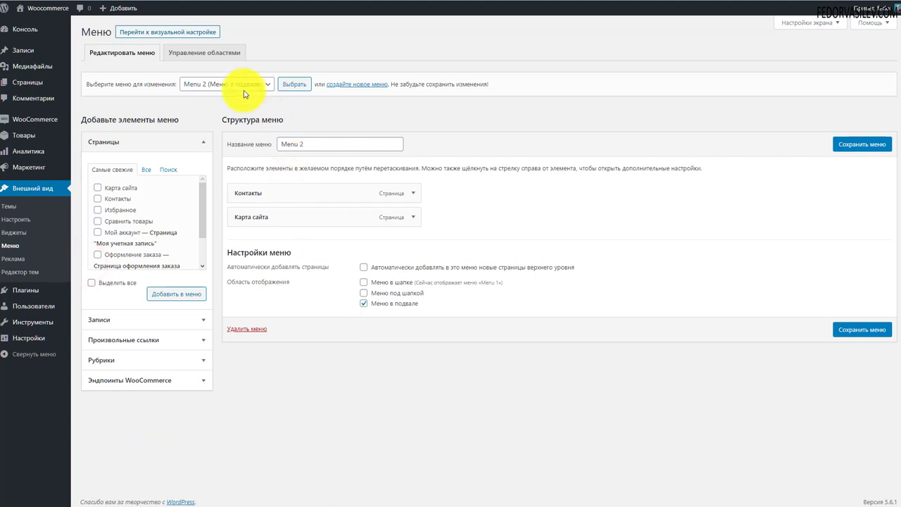
pyautogui.click(295, 84)
pyautogui.scroll(-1, 279, 186)
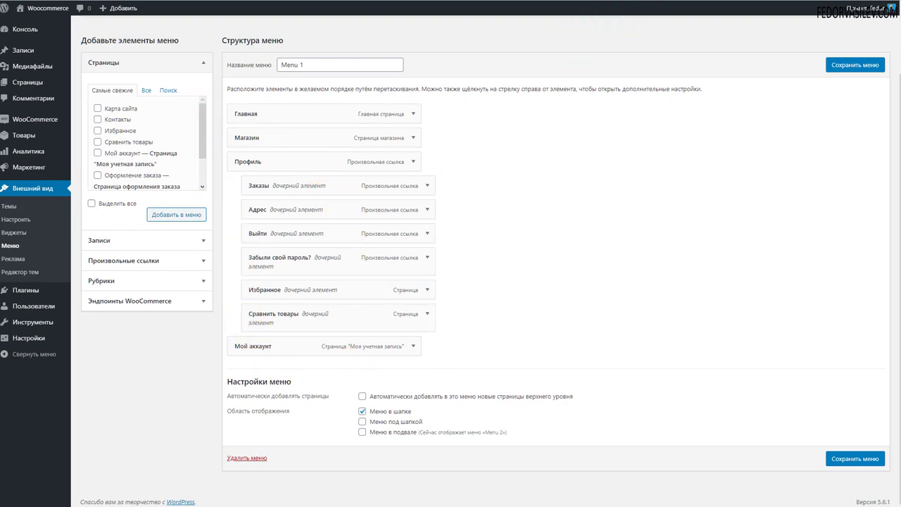
# - Browse the storefront's Профиль submenu and account sections Загрузки, Адрес and Консоль, and view the Мой аккаунт login and registration forms
pyautogui.click(632, 0)
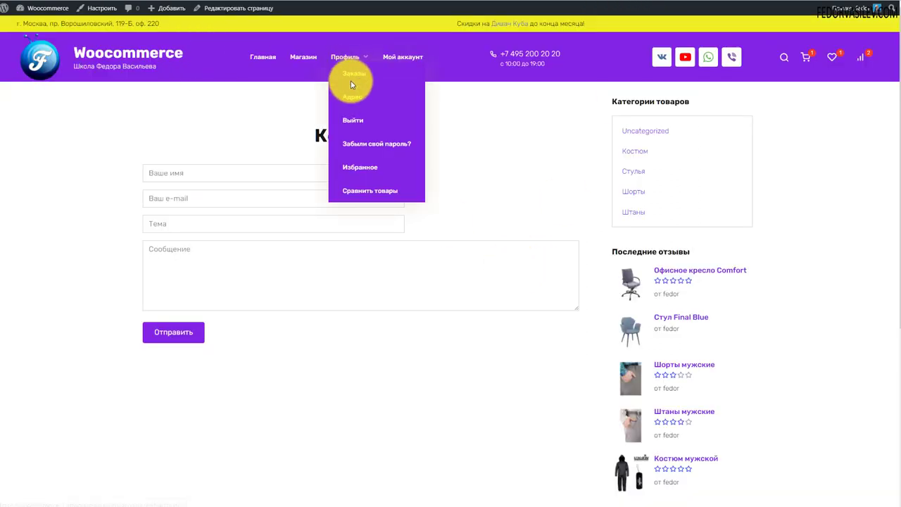
pyautogui.moveTo(358, 91)
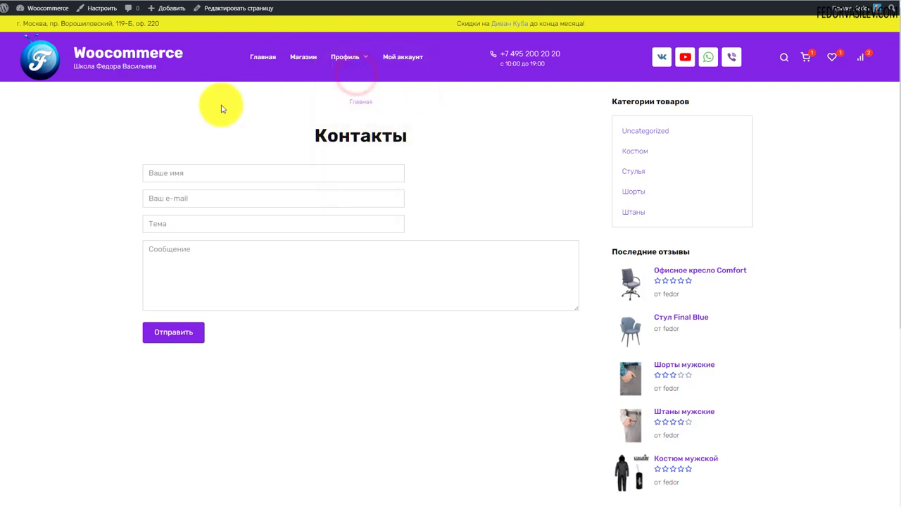
pyautogui.click(251, 172)
pyautogui.click(305, 176)
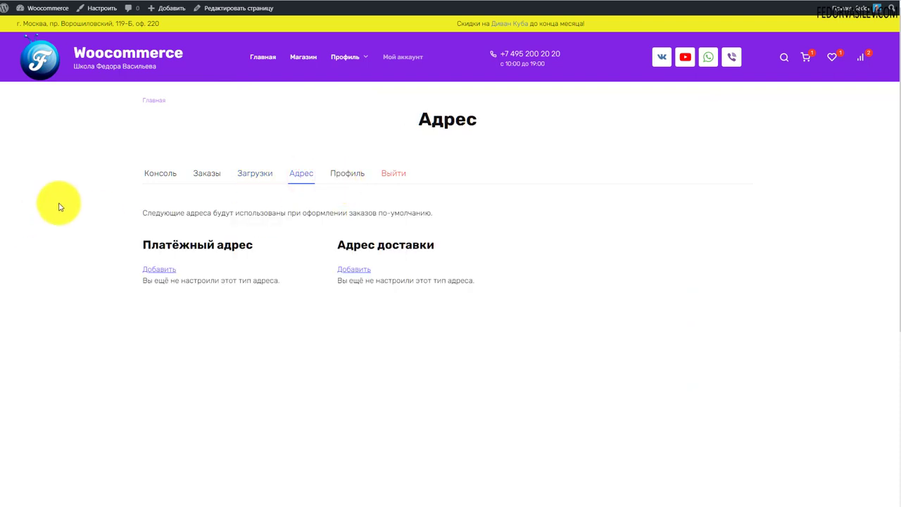
pyautogui.click(161, 175)
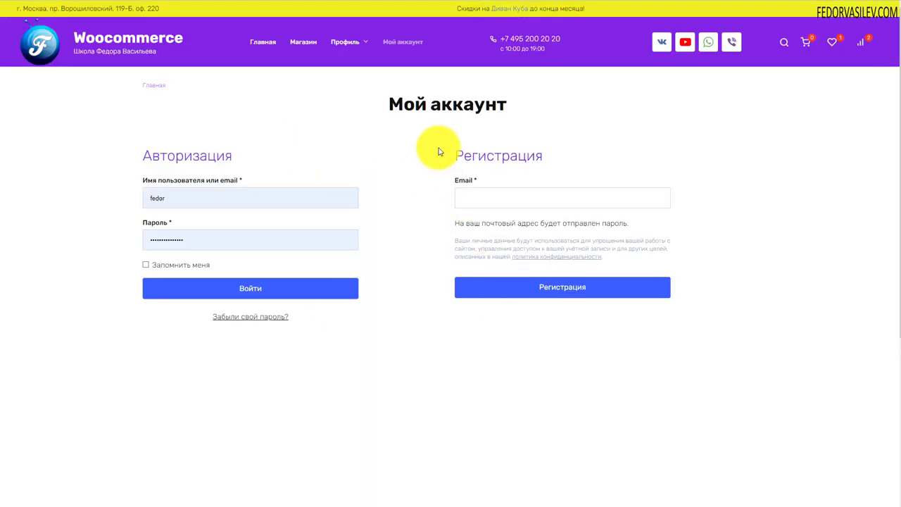
pyautogui.click(204, 290)
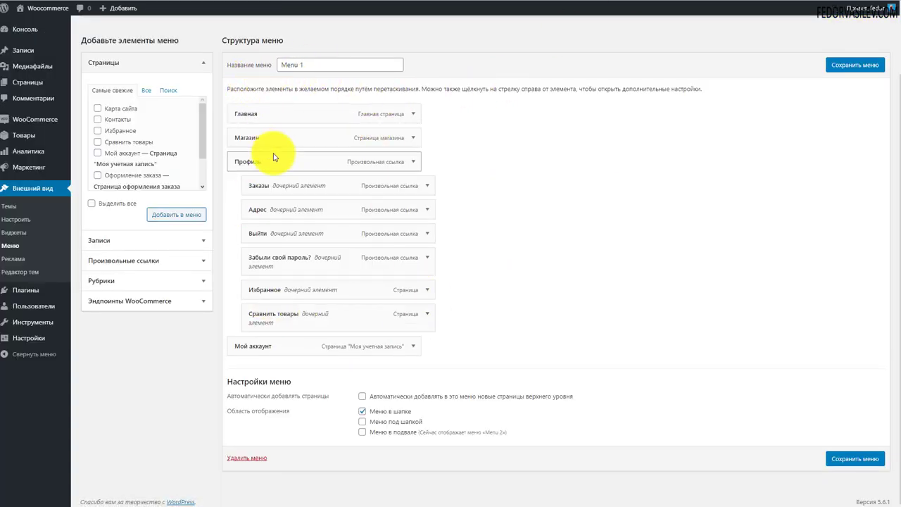
# - Load Menu 2 in the menu editor, list all pages available for adding, and tick Контакты
pyautogui.scroll(2, 275, 157)
pyautogui.click(209, 84)
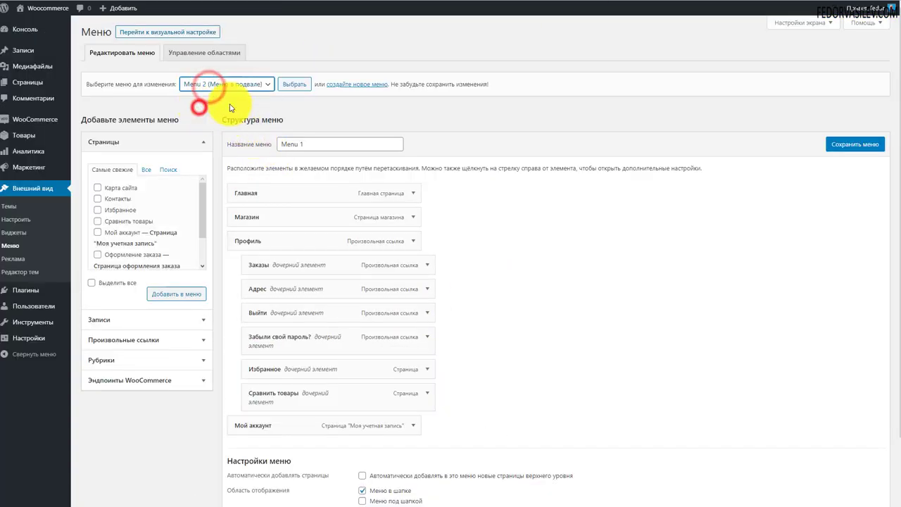
pyautogui.click(294, 84)
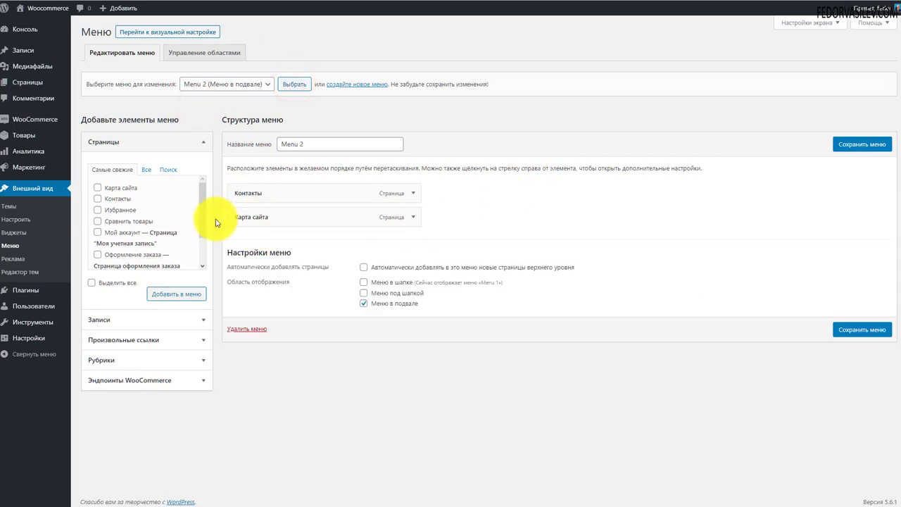
pyautogui.click(144, 170)
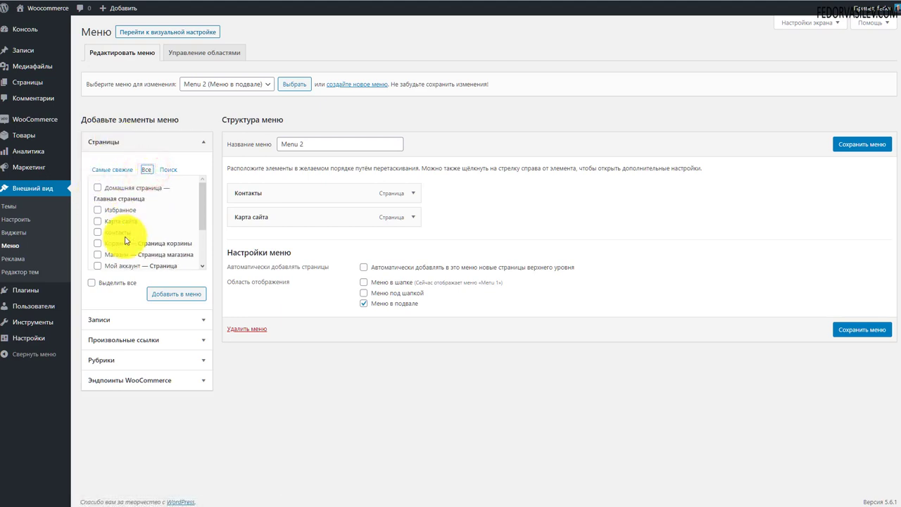
pyautogui.click(98, 234)
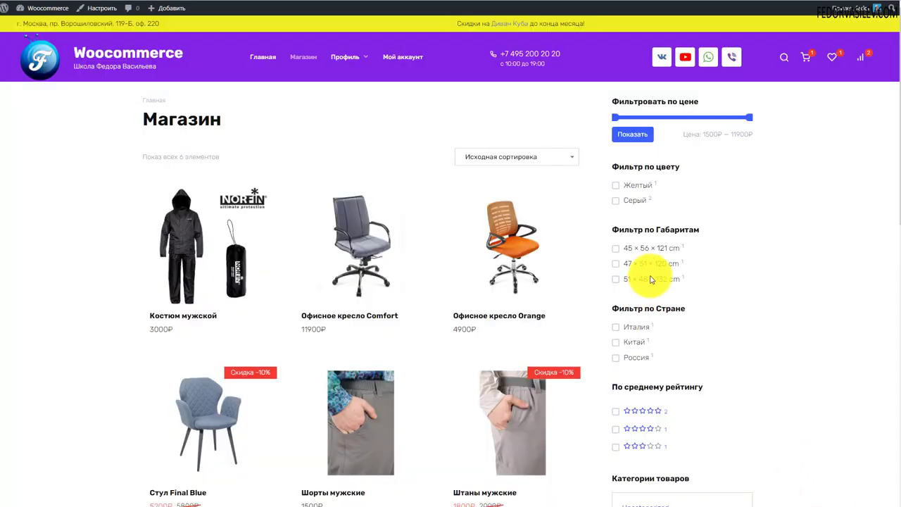
# - Look over the sidebar filters on the storefront's Магазин page and open the attributes of the product Стул Final Blue
pyautogui.scroll(-2, 629, 235)
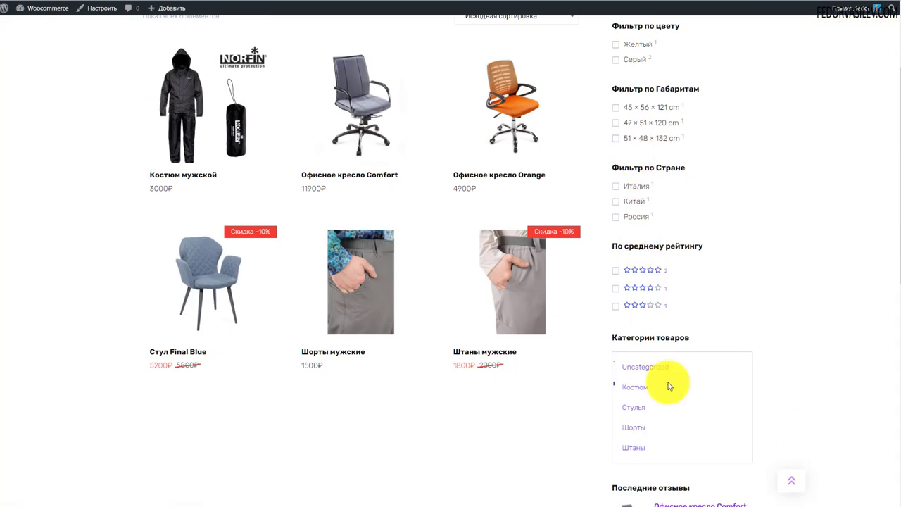
pyautogui.scroll(2, 669, 386)
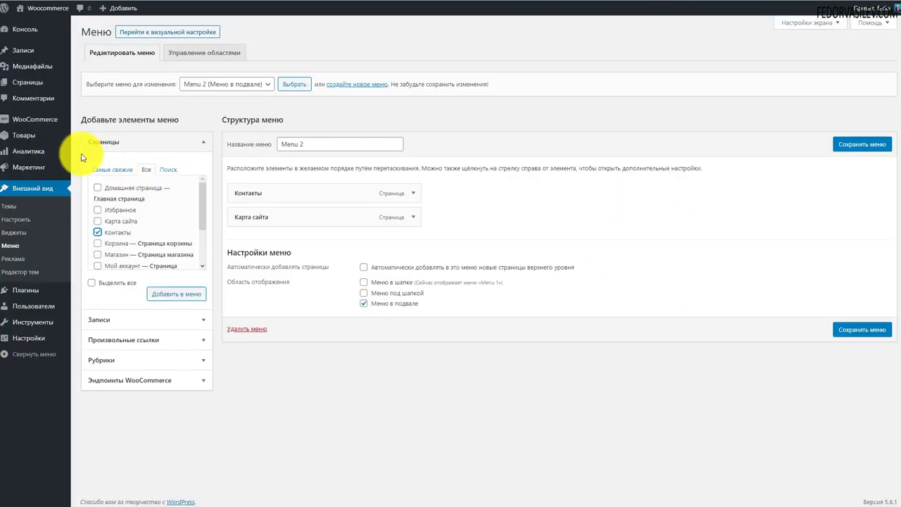
pyautogui.moveTo(34, 141)
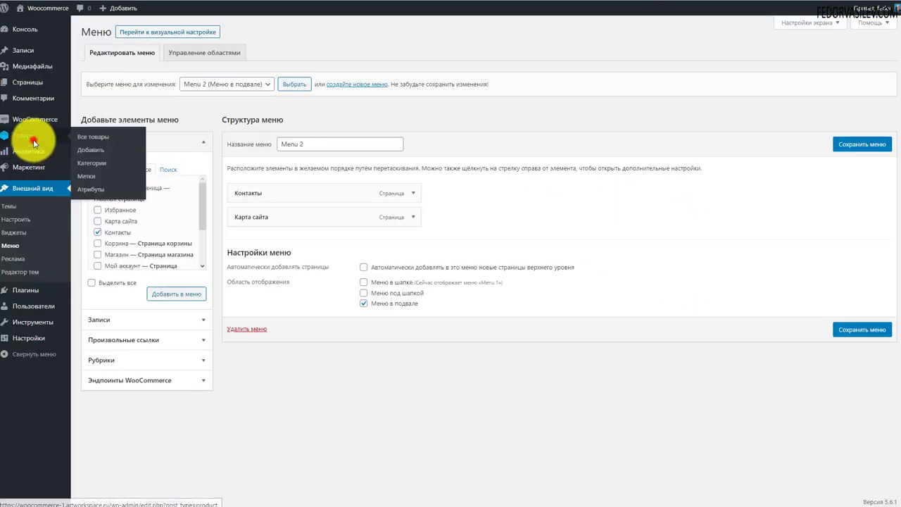
pyautogui.click(33, 140)
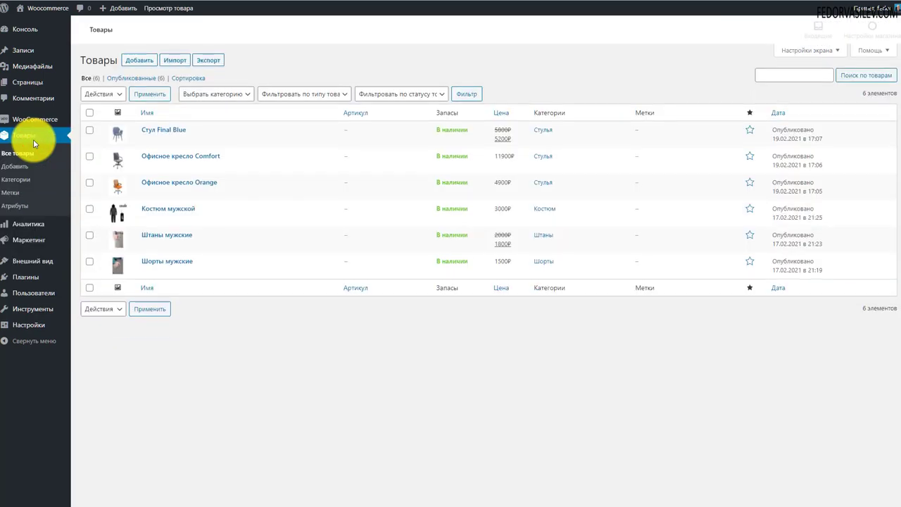
pyautogui.click(150, 131)
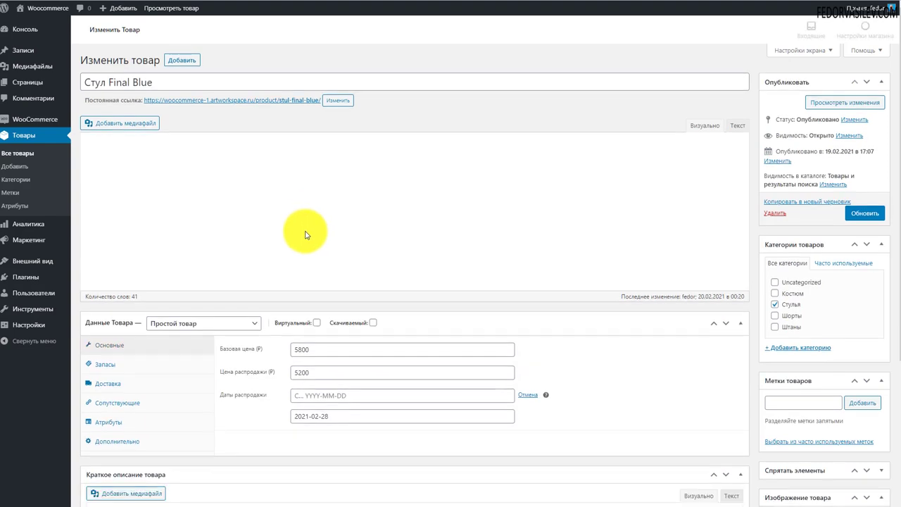
pyautogui.scroll(-2, 185, 410)
pyautogui.click(108, 373)
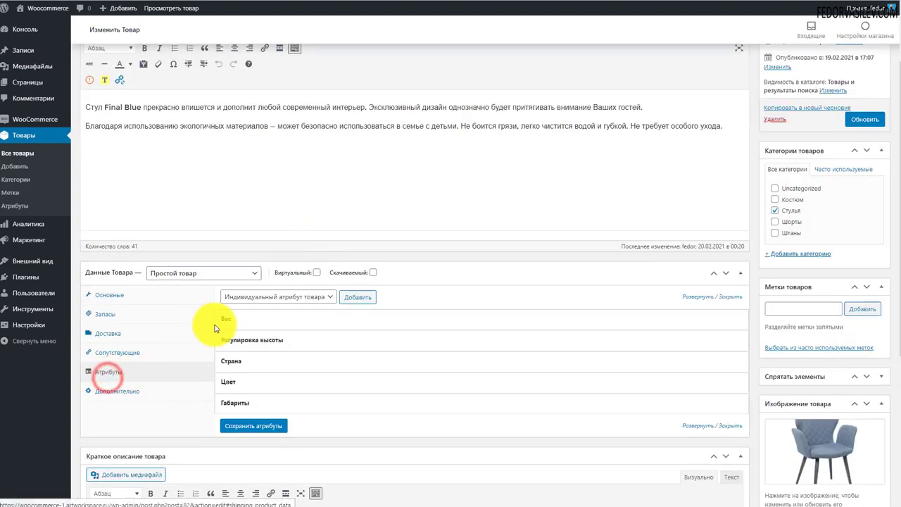
# - View the shop's list of product attributes, and open the widgets page to look through the available widgets and widget areas
pyautogui.click(14, 208)
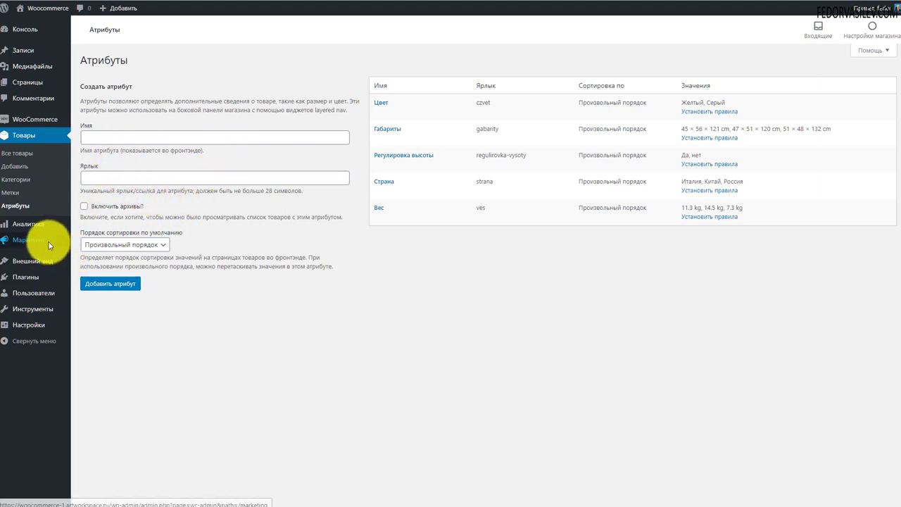
pyautogui.moveTo(39, 263)
pyautogui.click(85, 289)
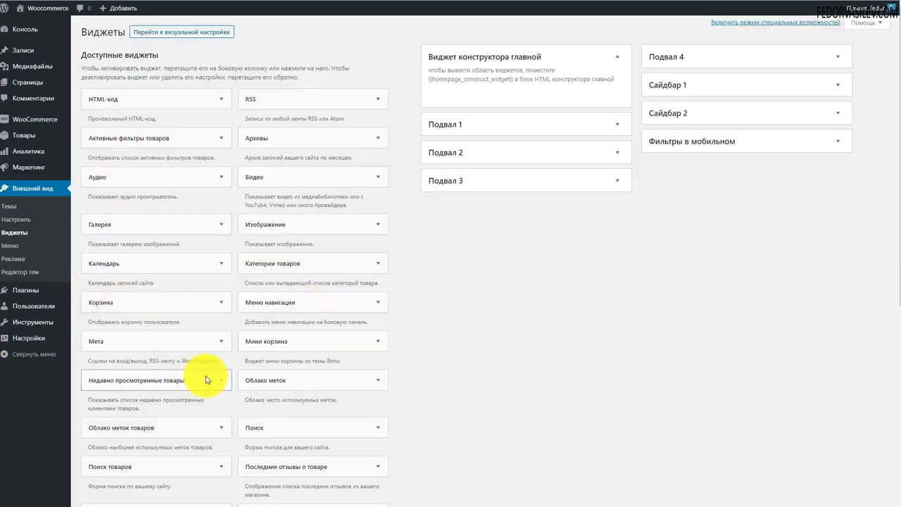
pyautogui.scroll(-2, 188, 312)
pyautogui.scroll(-2, 187, 312)
pyautogui.scroll(4, 191, 326)
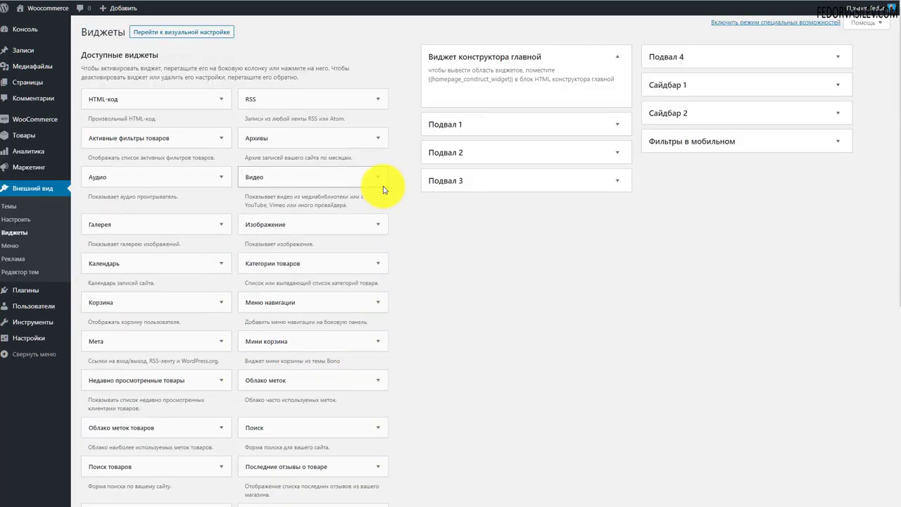
# - Open the Сайдбар 1 widget area, view the settings of its active, price and colour filter widgets, and look through the available widgets
pyautogui.click(684, 86)
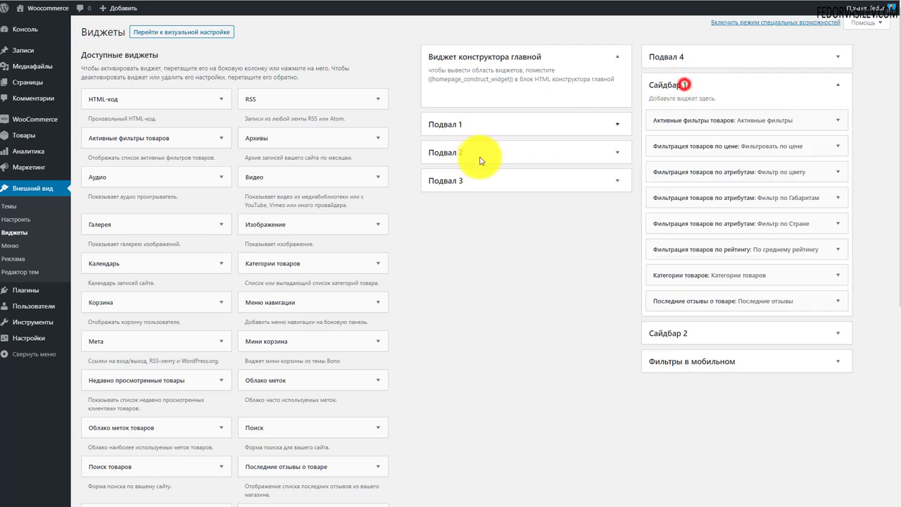
pyautogui.click(738, 119)
pyautogui.click(677, 120)
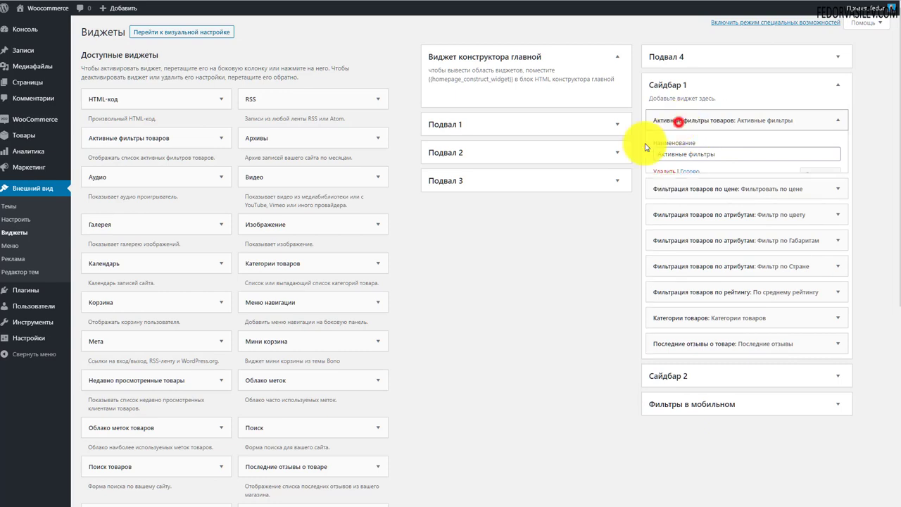
pyautogui.click(677, 150)
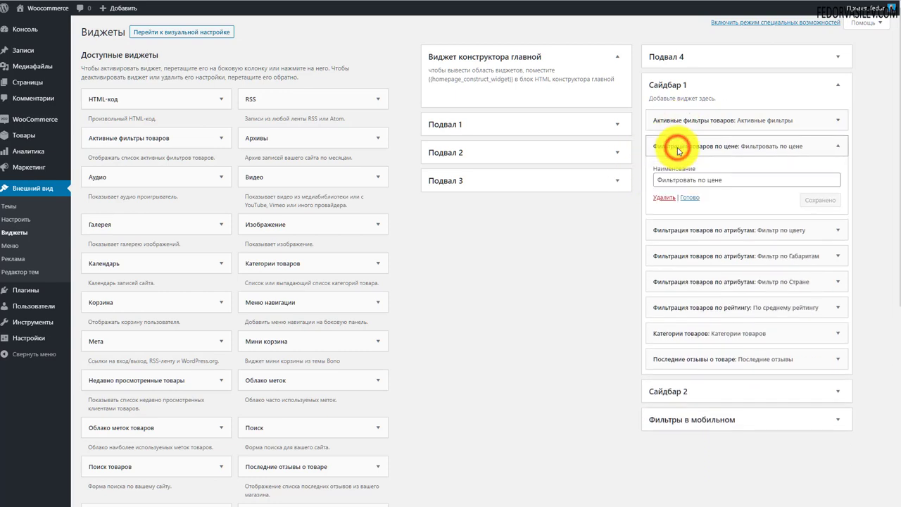
pyautogui.click(678, 149)
pyautogui.click(663, 174)
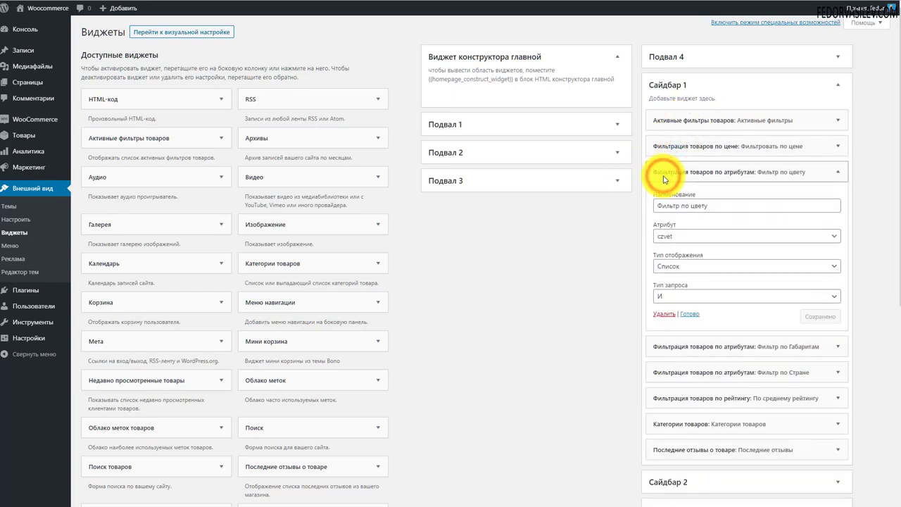
pyautogui.click(663, 176)
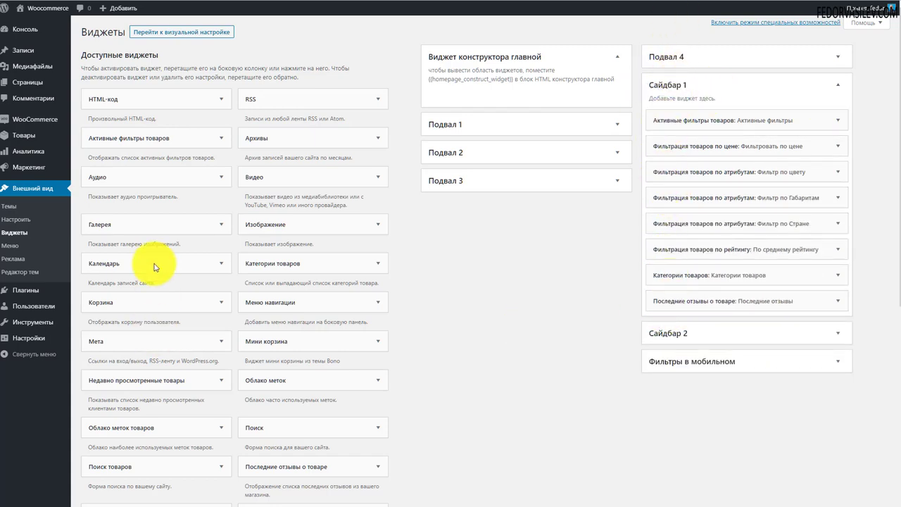
pyautogui.scroll(-2, 324, 413)
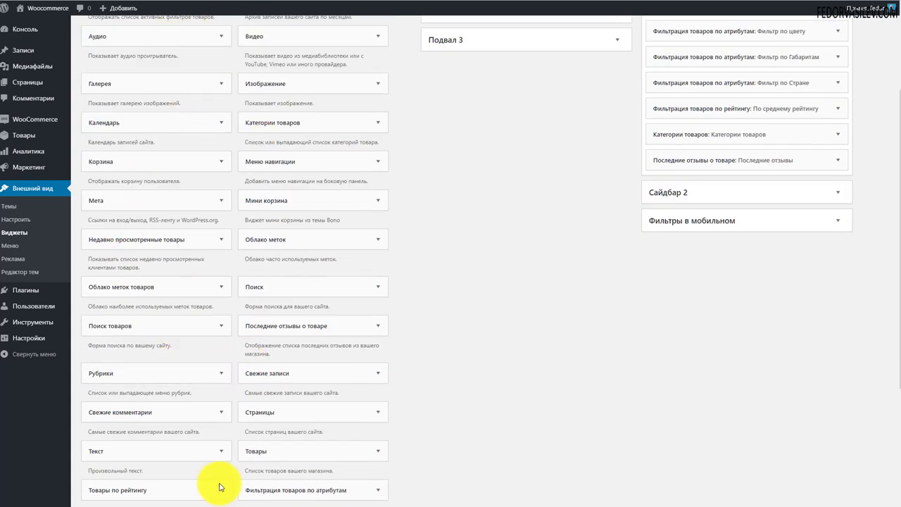
pyautogui.scroll(2, 338, 271)
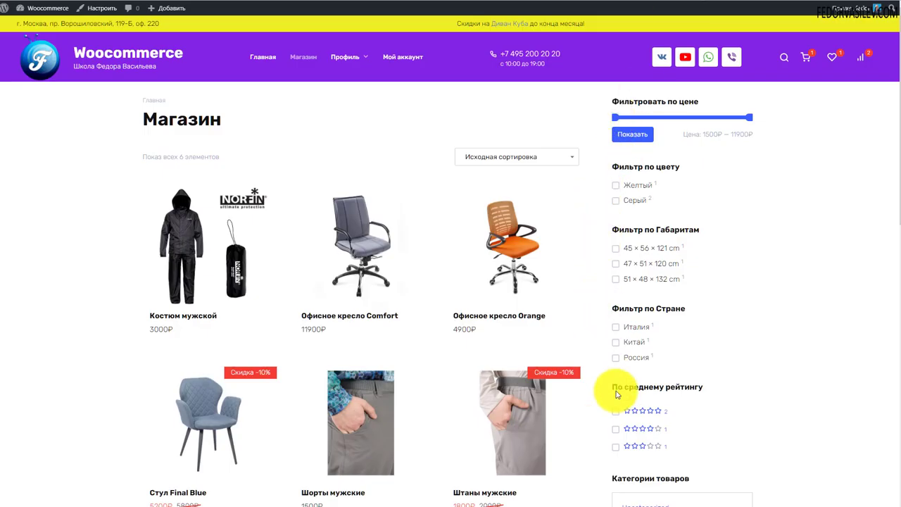
# - Look over the sidebar filters and product cards on the storefront's Магазин page
pyautogui.scroll(-2, 595, 281)
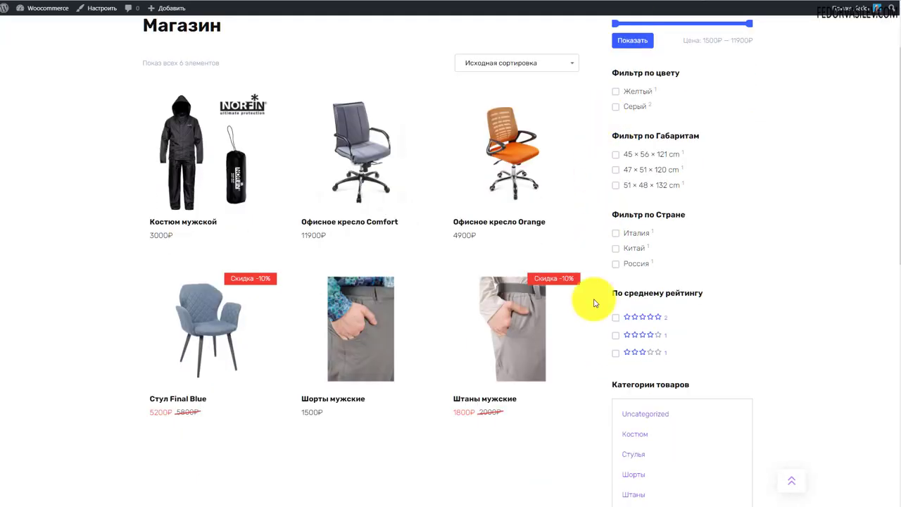
pyautogui.scroll(2, 637, 68)
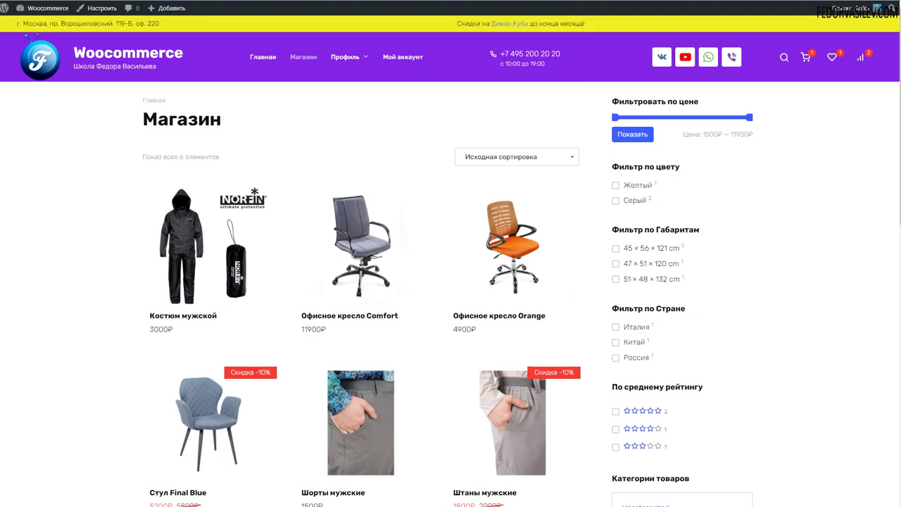
pyautogui.moveTo(176, 156)
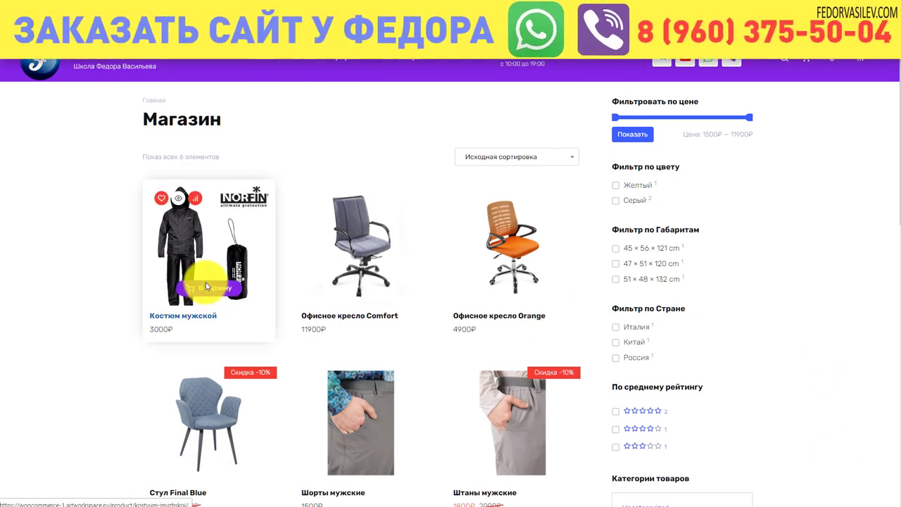
# - Preview the Магазин page in the browser's iPhone 6/7/8 Plus device view and examine the filters above the product list
pyautogui.rightClick(838, 216)
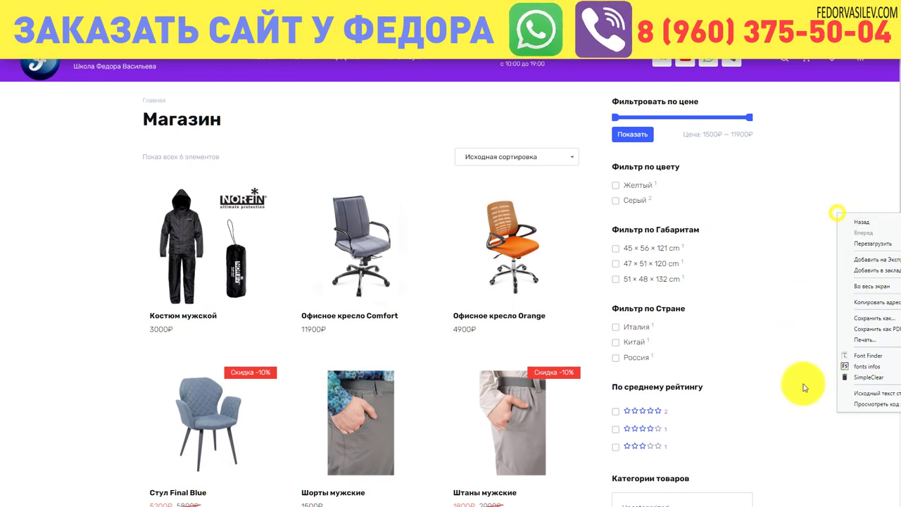
pyautogui.click(859, 407)
pyautogui.hotkey('ctrl', 'shift', 'm')
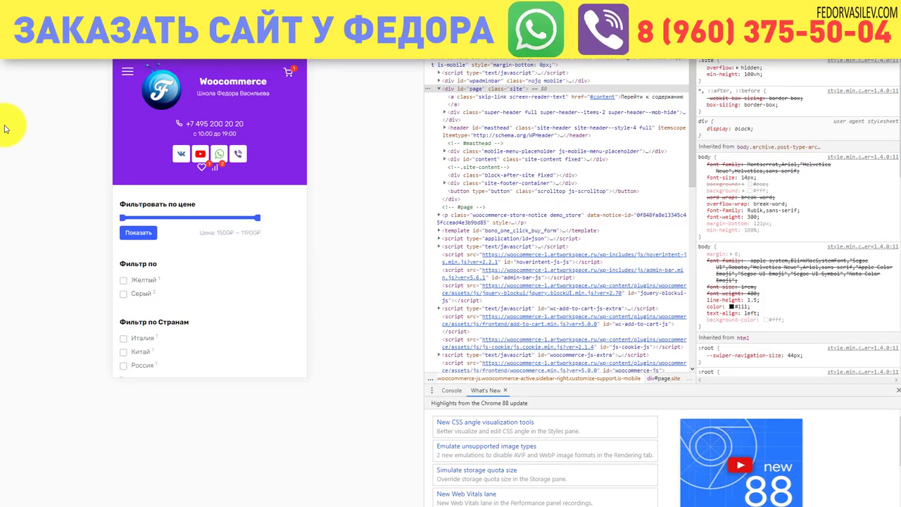
pyautogui.scroll(-2, 127, 146)
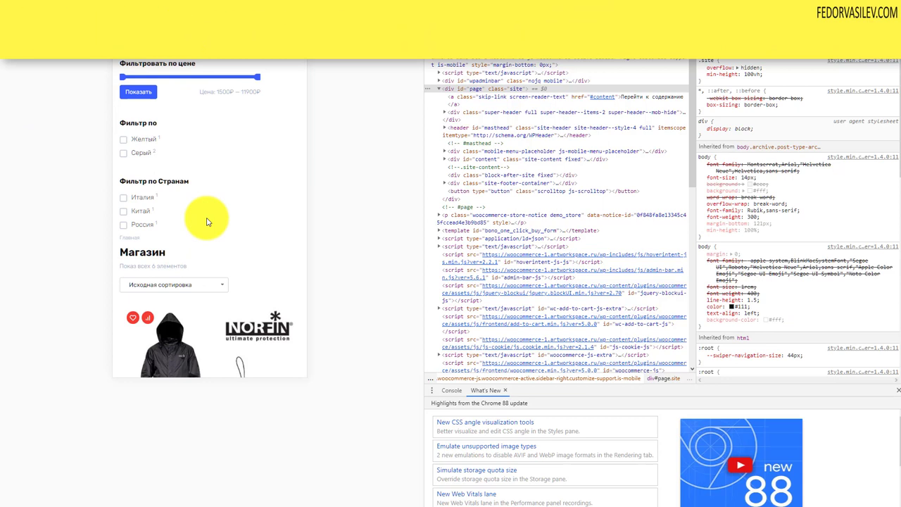
pyautogui.scroll(2, 207, 224)
pyautogui.scroll(-2, 209, 231)
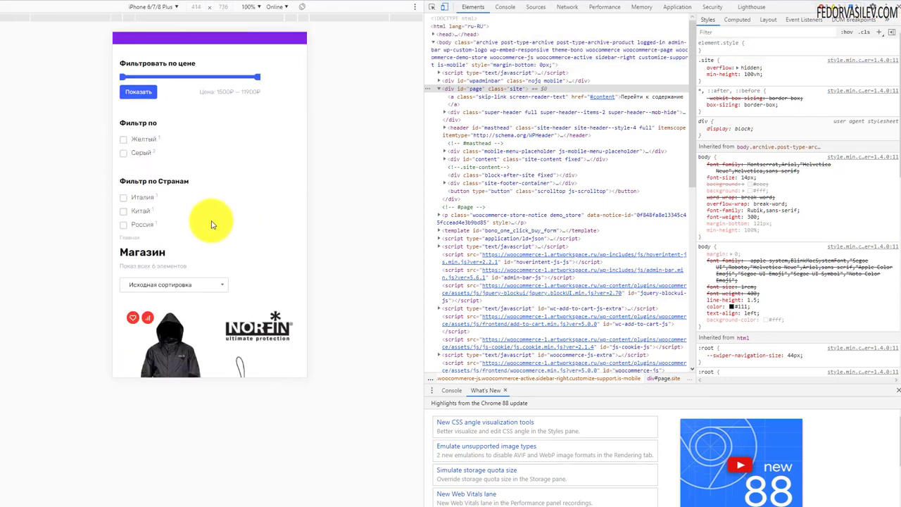
pyautogui.scroll(2, 181, 225)
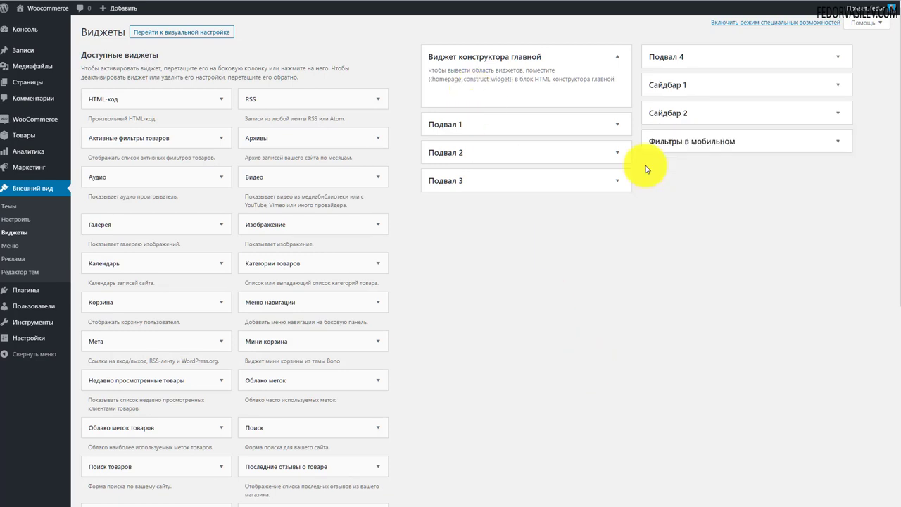
# - Remove the price filter and both attribute filter widgets from the Фильтры в мобильном widget area
pyautogui.click(665, 146)
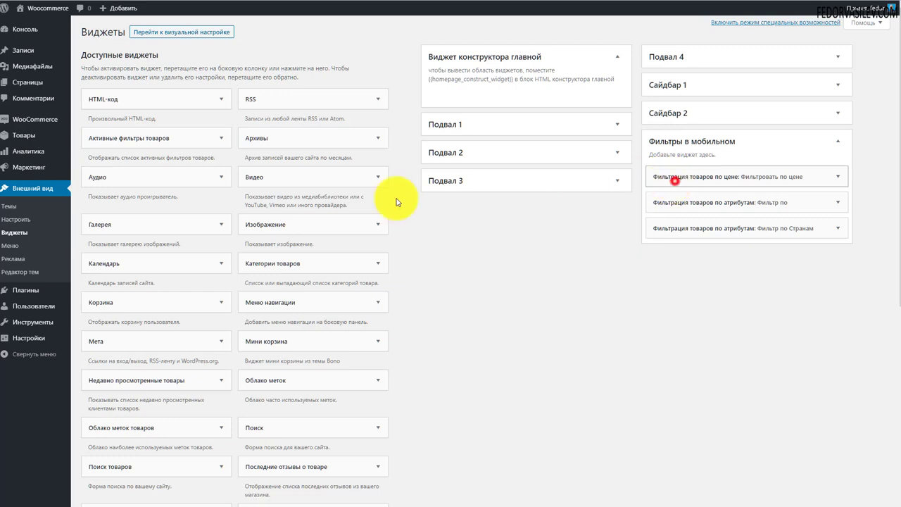
pyautogui.moveTo(714, 178); pyautogui.dragTo(322, 215)
pyautogui.moveTo(732, 176); pyautogui.dragTo(211, 200)
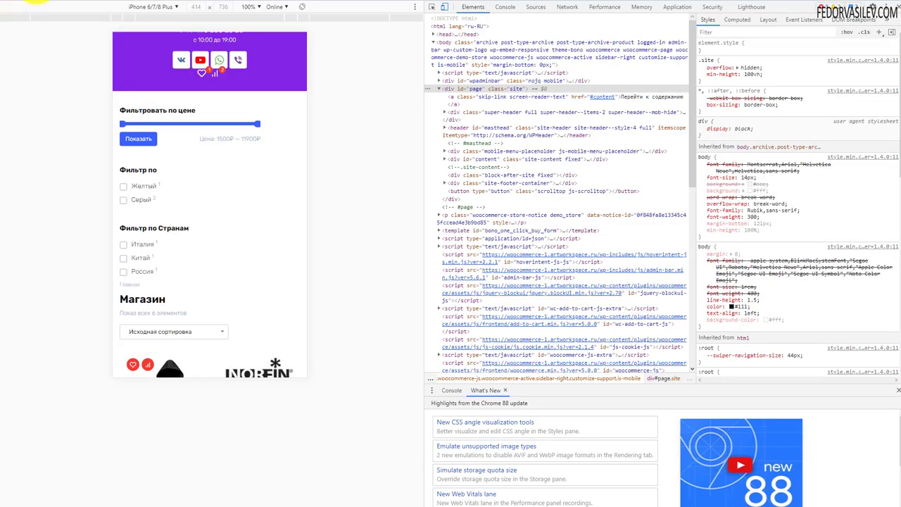
# - Reload the mobile preview of the Магазин page, look through its product list, and return to the desktop view
pyautogui.press('F5')
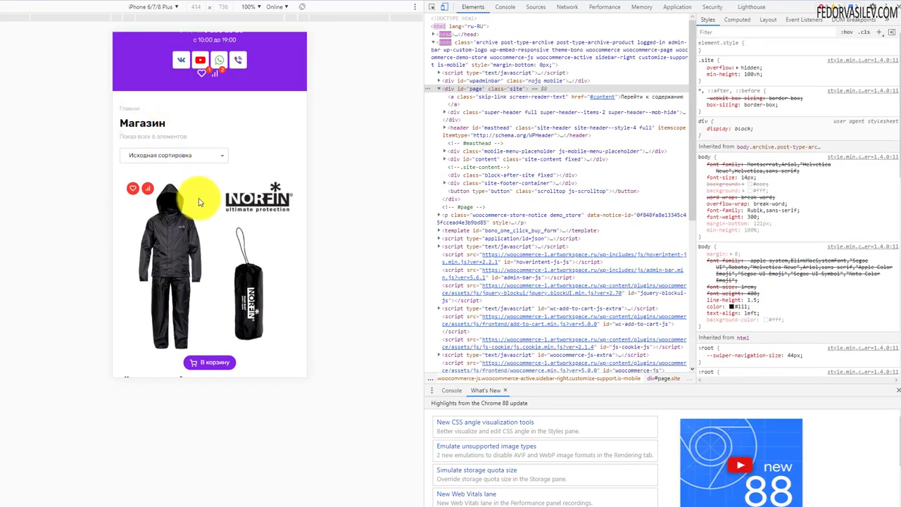
pyautogui.scroll(-5, 201, 201)
pyautogui.scroll(-5, 201, 202)
pyautogui.scroll(4, 201, 202)
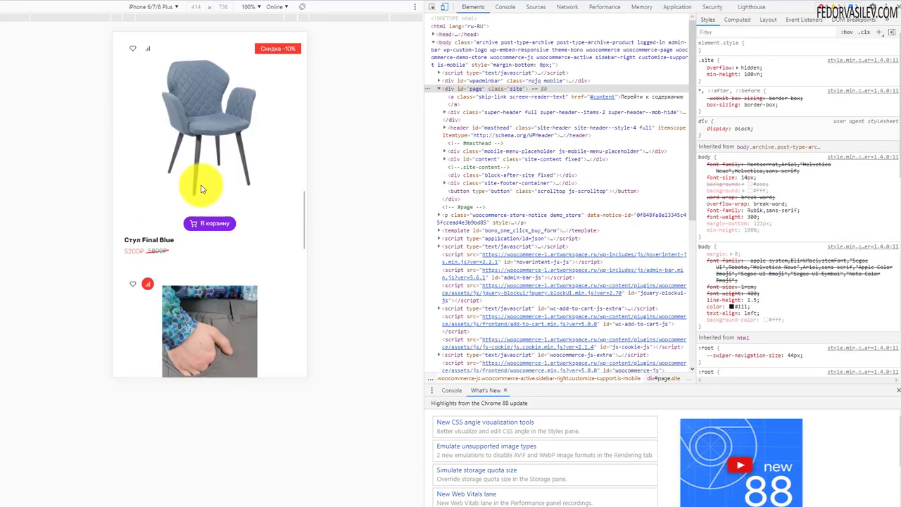
pyautogui.scroll(5, 200, 189)
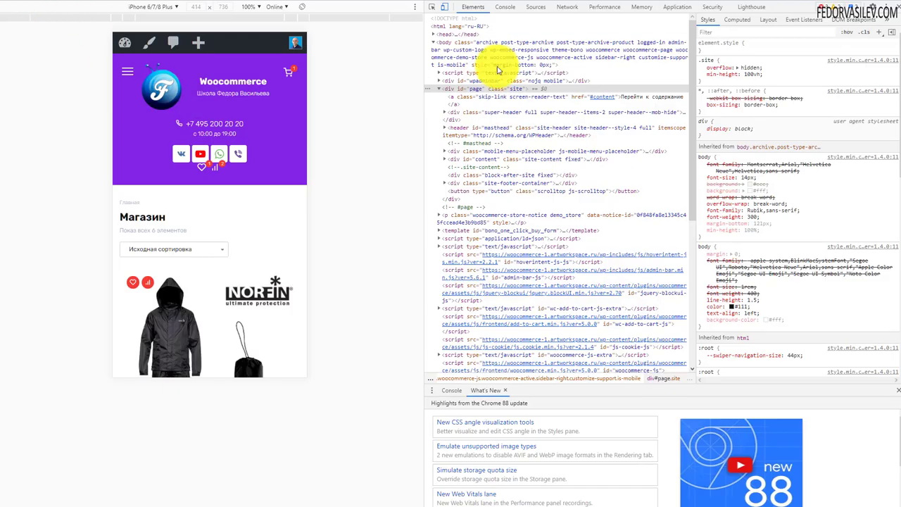
pyautogui.click(895, 7)
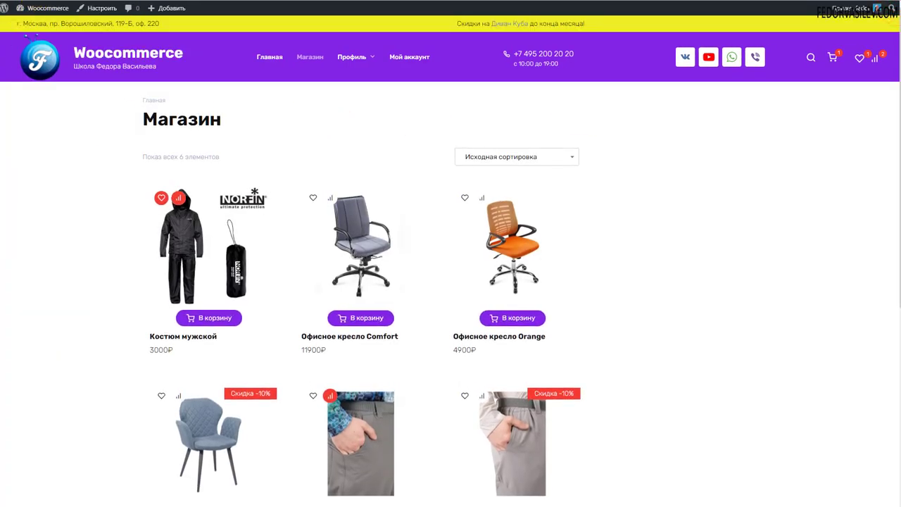
pyautogui.scroll(-2, 627, 356)
pyautogui.scroll(2, 639, 469)
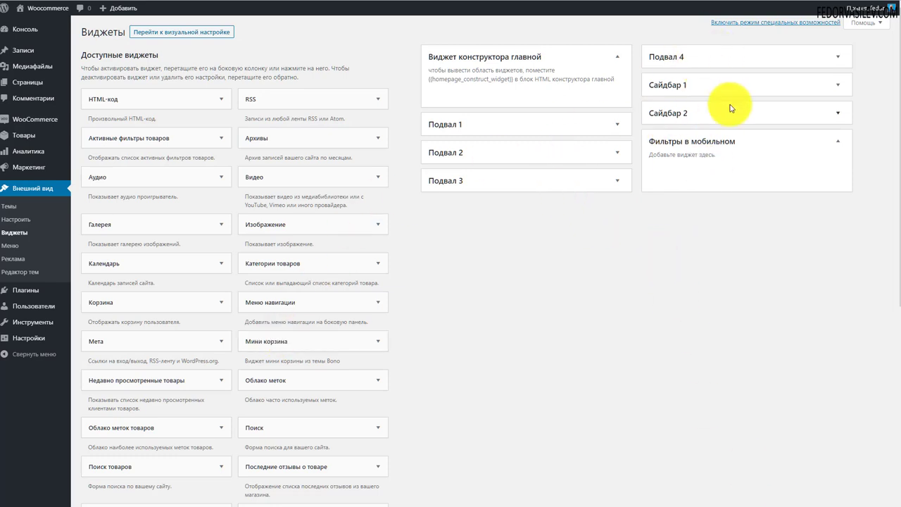
# - Review the filter widgets placed in the Сайдбар 1 area of the widgets page, and collapse the area
pyautogui.click(675, 85)
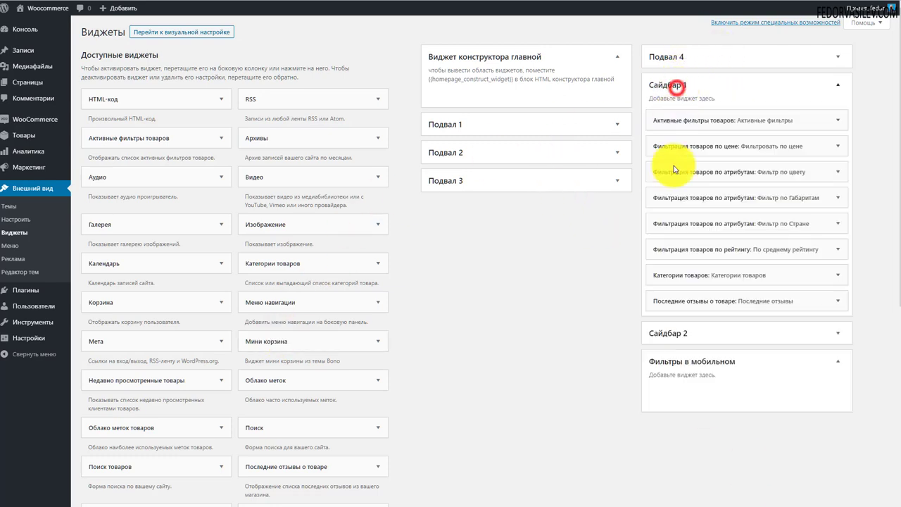
pyautogui.click(677, 84)
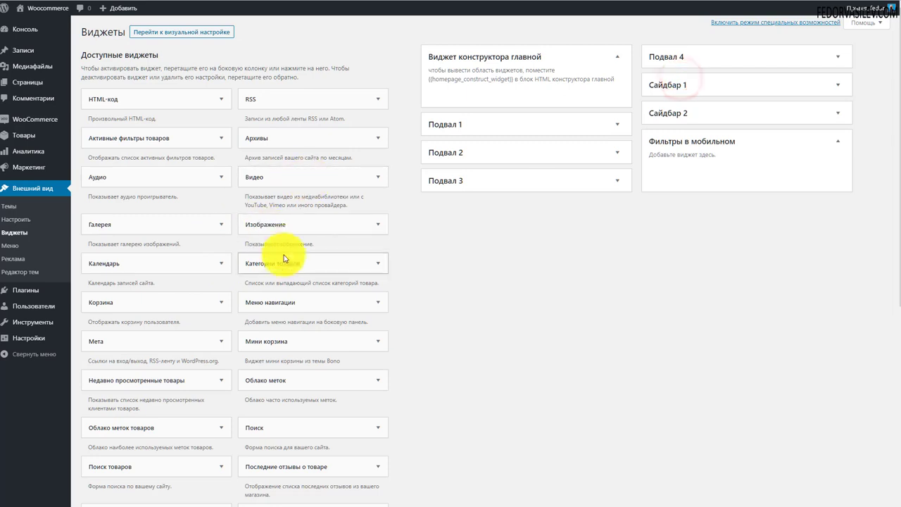
pyautogui.click(665, 85)
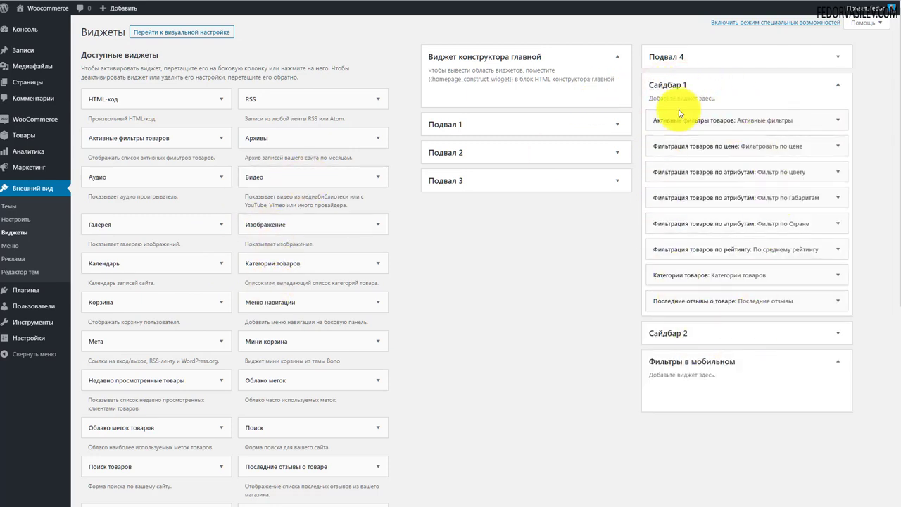
pyautogui.click(670, 85)
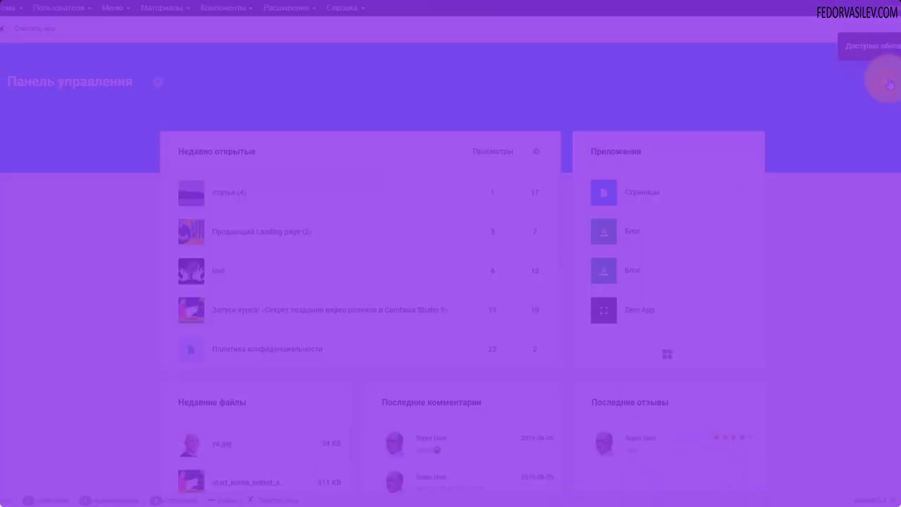
pyautogui.click(891, 86)
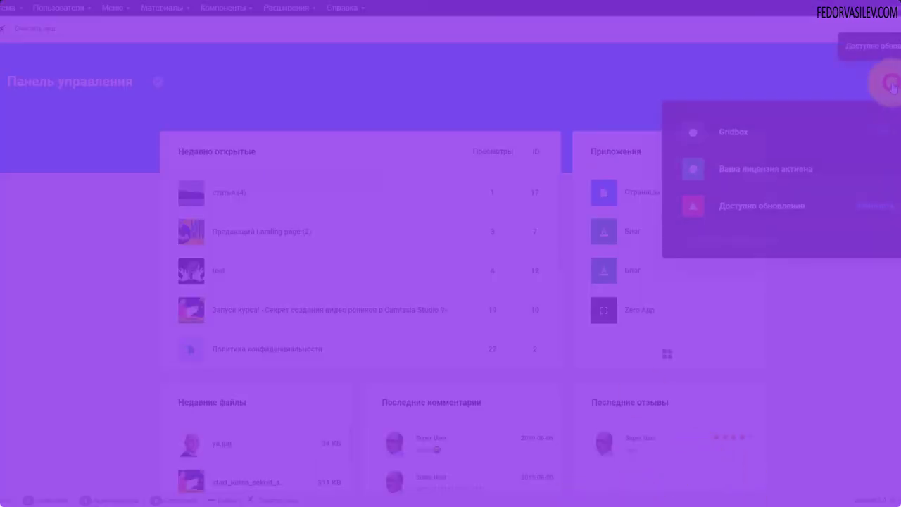